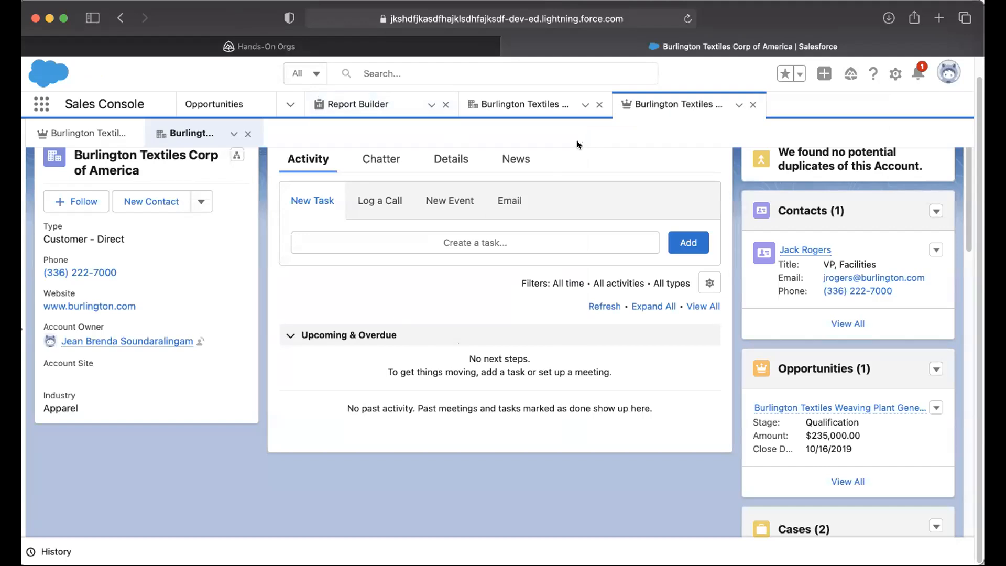
# Step: Open the Burlington Textiles Corp of America record from the recently viewed accounts and show its details
pyautogui.click(213, 103)
pyautogui.click(290, 104)
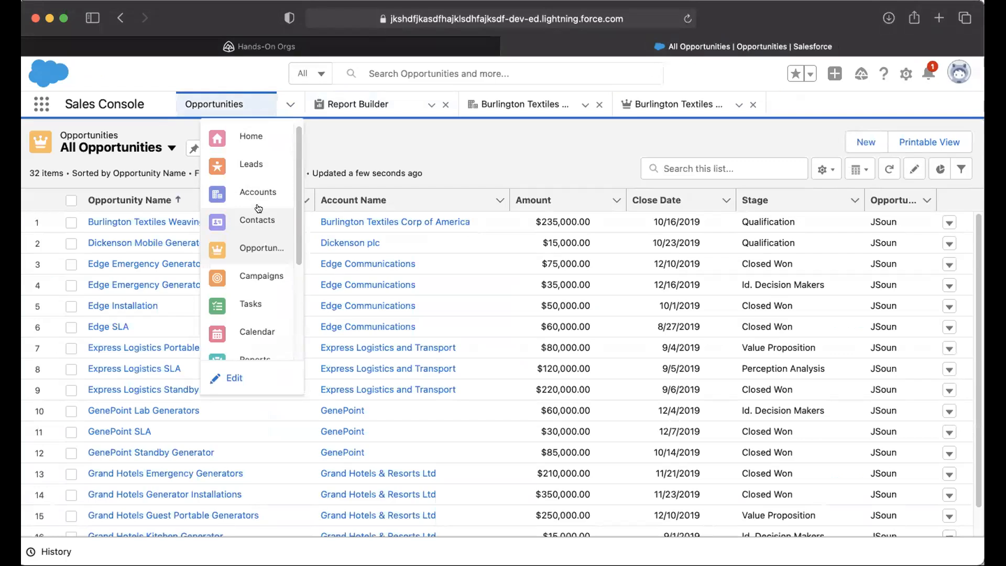
pyautogui.click(257, 193)
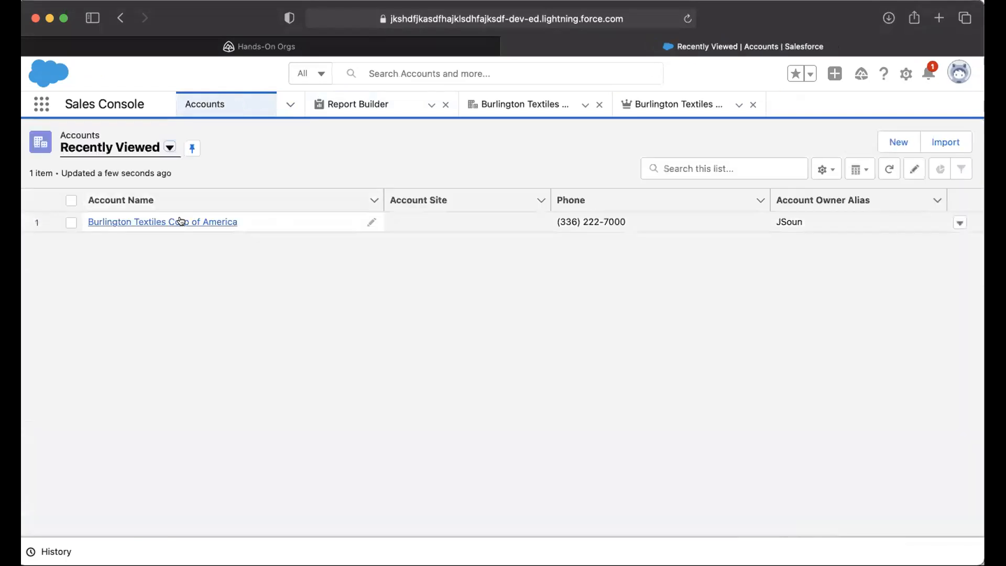
pyautogui.click(182, 220)
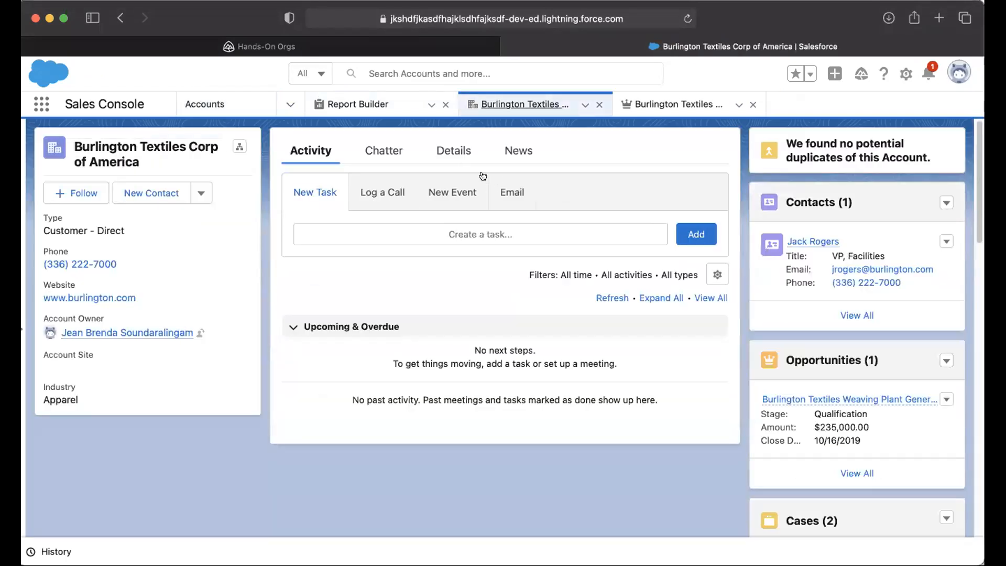
pyautogui.click(453, 152)
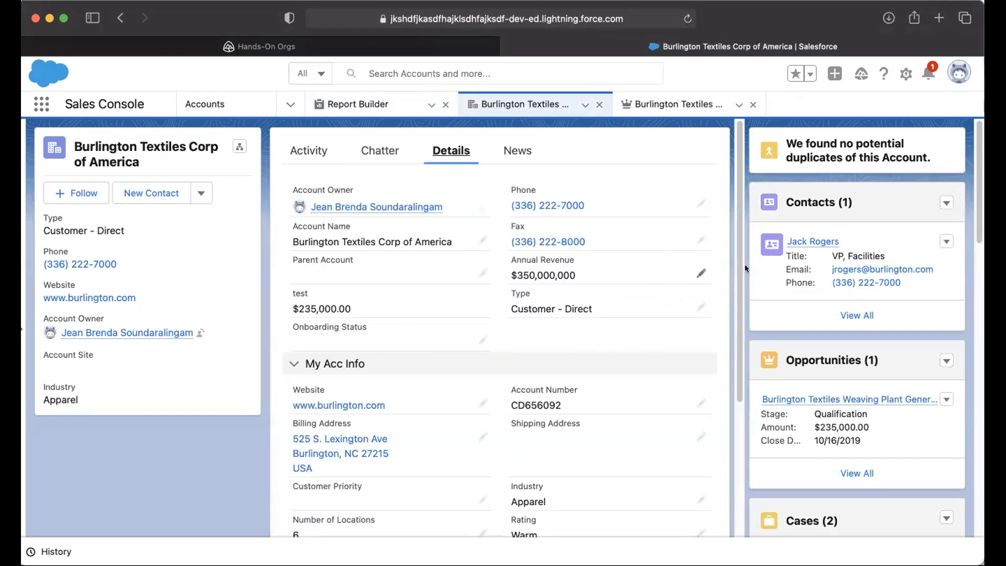
# Step: Review the account's detail fields, including the test currency field, and compare them with its related opportunity amount, cases and other related lists
pyautogui.doubleClick(866, 429)
pyautogui.scroll(-5, 866, 443)
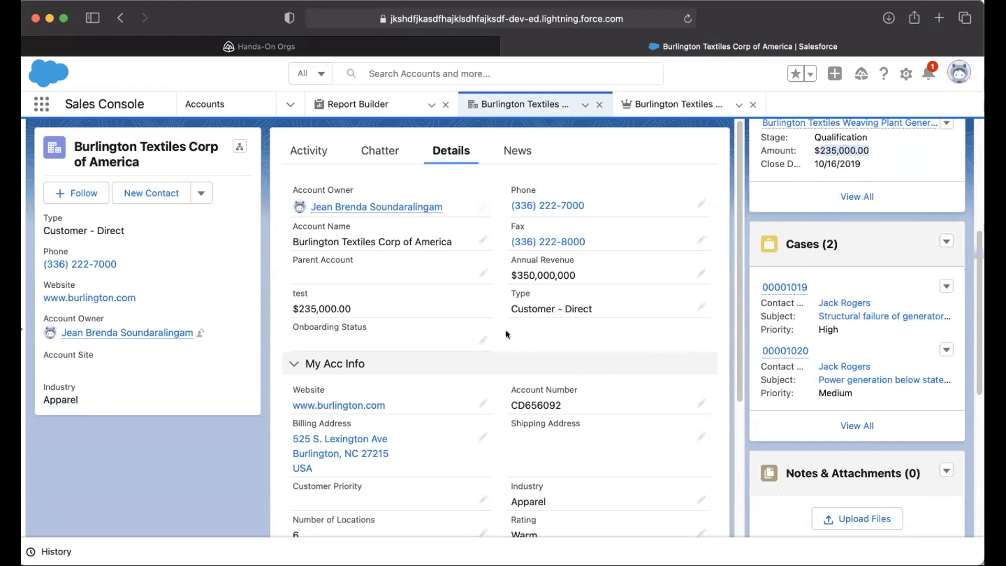
pyautogui.moveTo(373, 307); pyautogui.dragTo(273, 288)
pyautogui.click(354, 301)
pyautogui.scroll(-2, 609, 364)
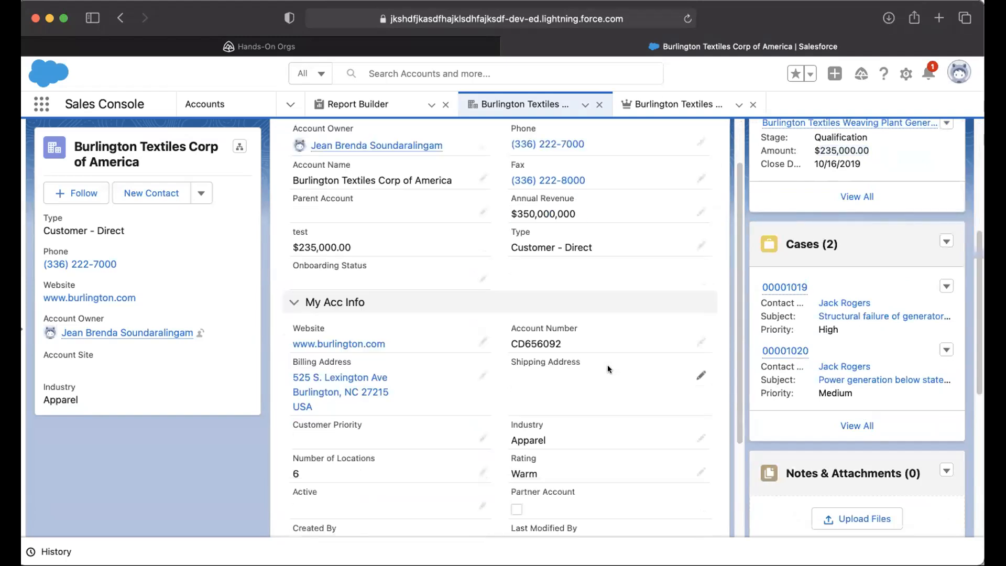
pyautogui.scroll(-1, 617, 372)
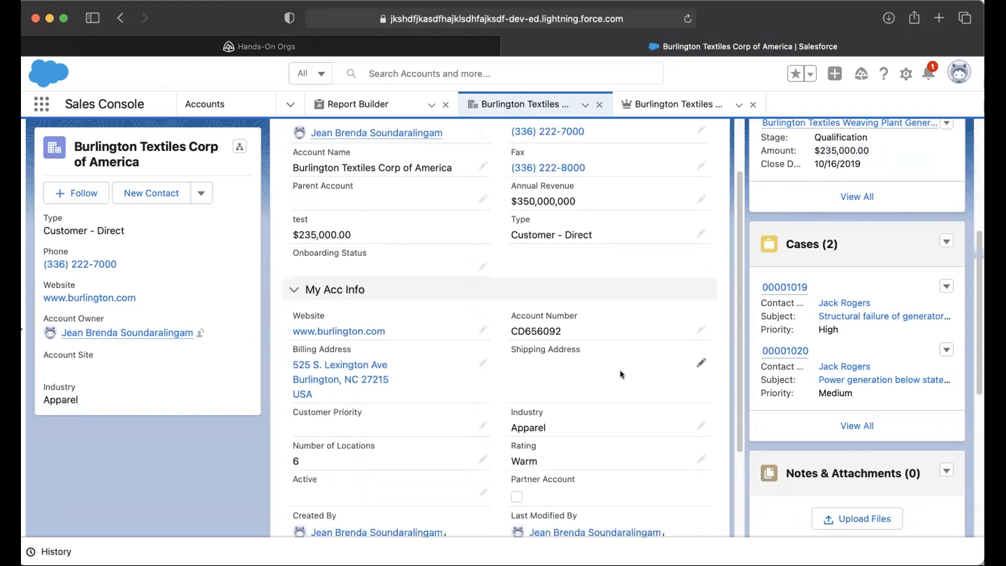
pyautogui.scroll(3, 618, 369)
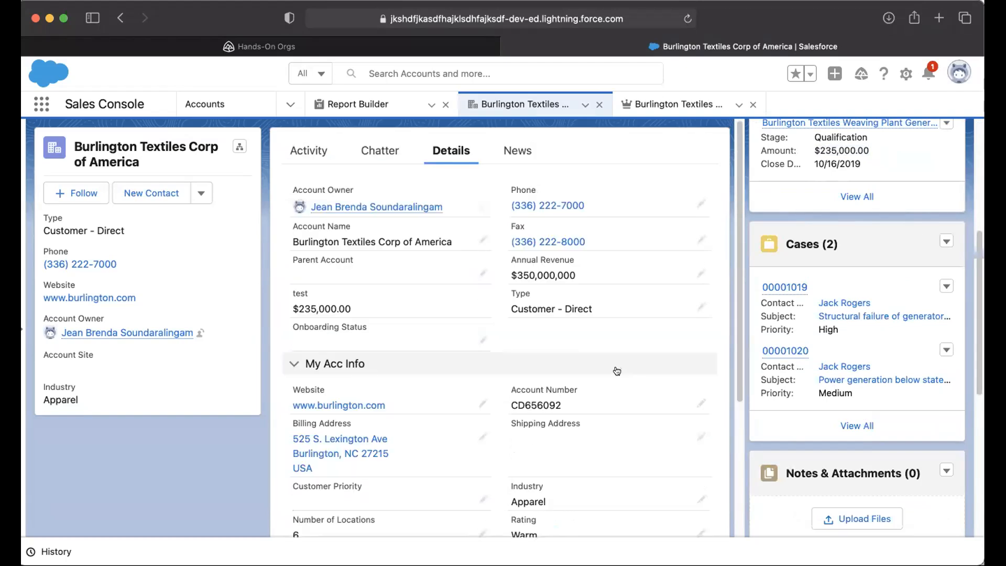
pyautogui.scroll(-7, 617, 370)
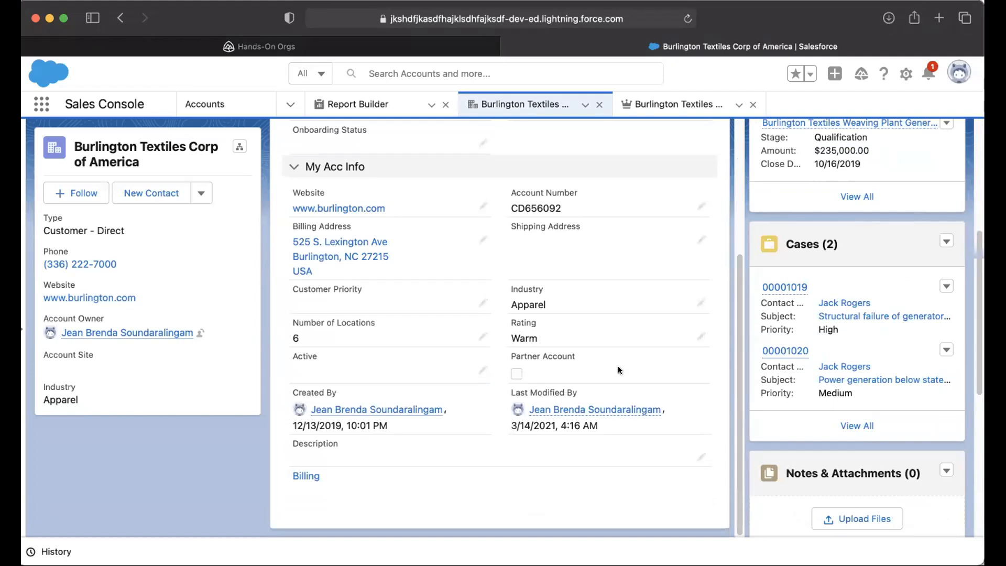
pyautogui.scroll(7, 618, 366)
pyautogui.scroll(-4, 750, 339)
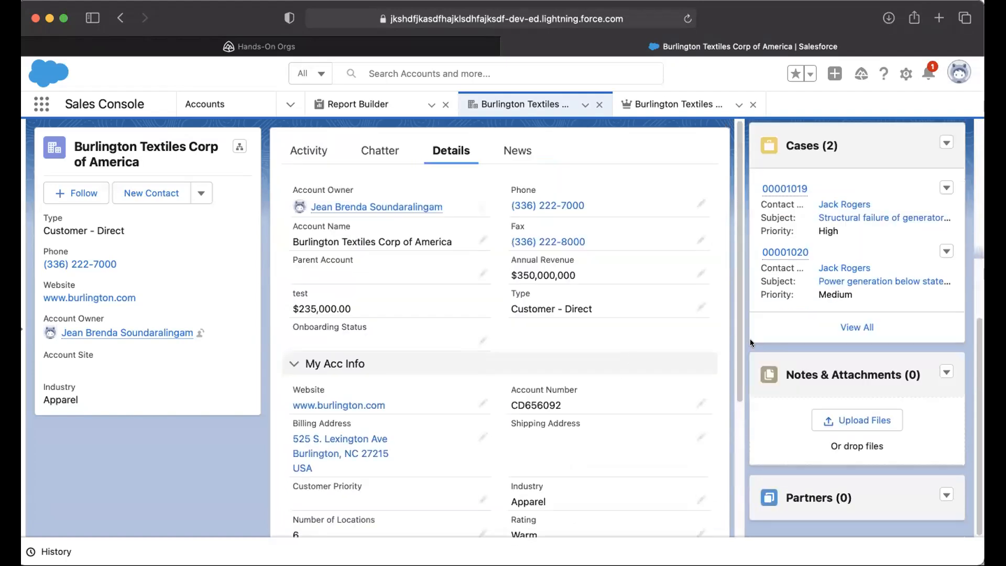
pyautogui.scroll(5, 743, 371)
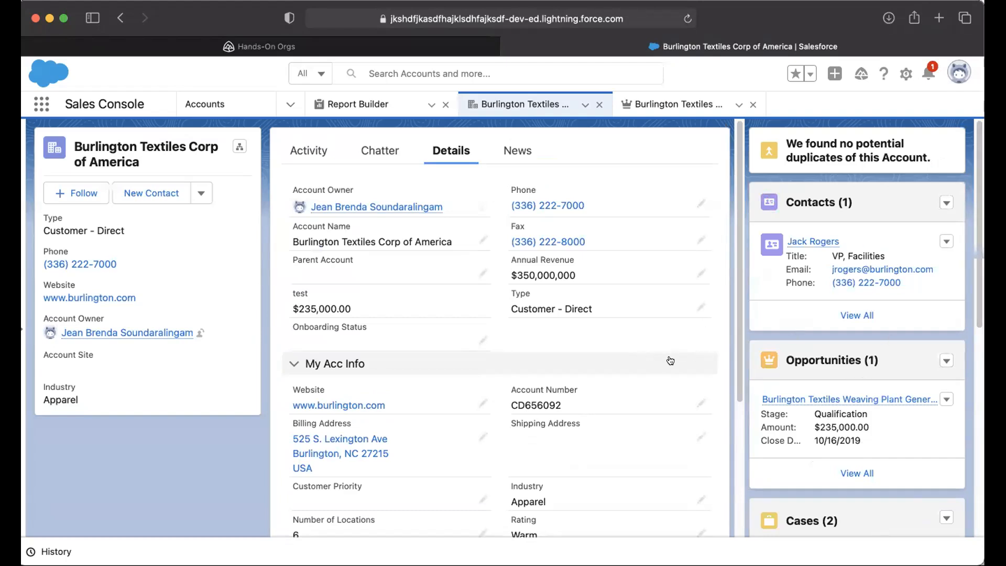
# Step: Open the account's related contact and review its detail fields, opportunities, cases and campaign history
pyautogui.click(807, 242)
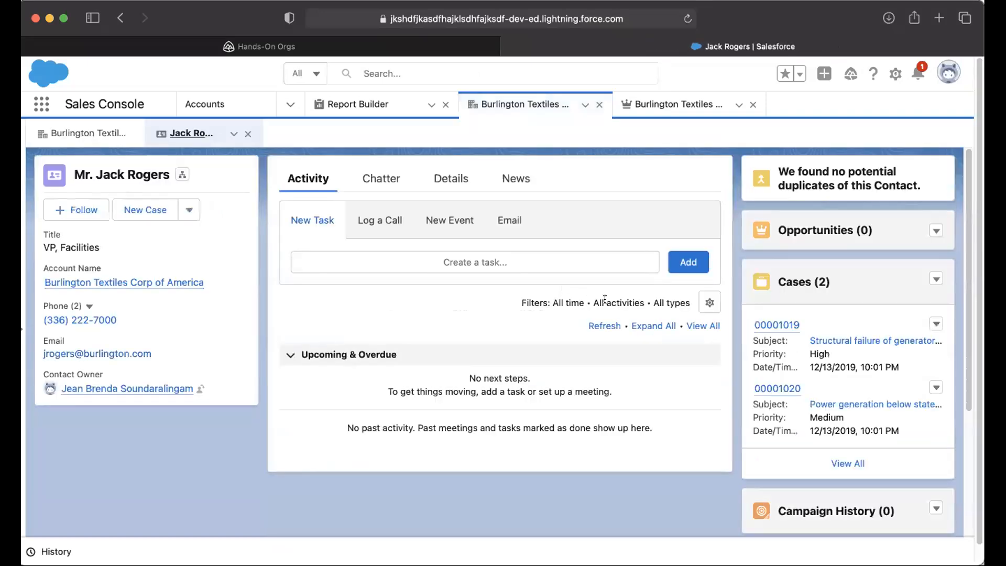
pyautogui.click(457, 177)
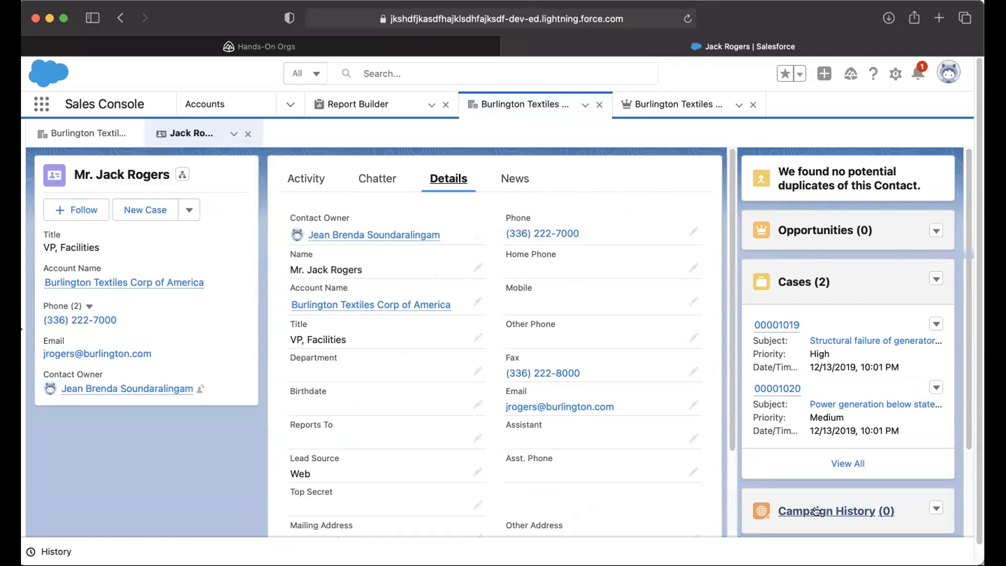
pyautogui.scroll(-1, 888, 517)
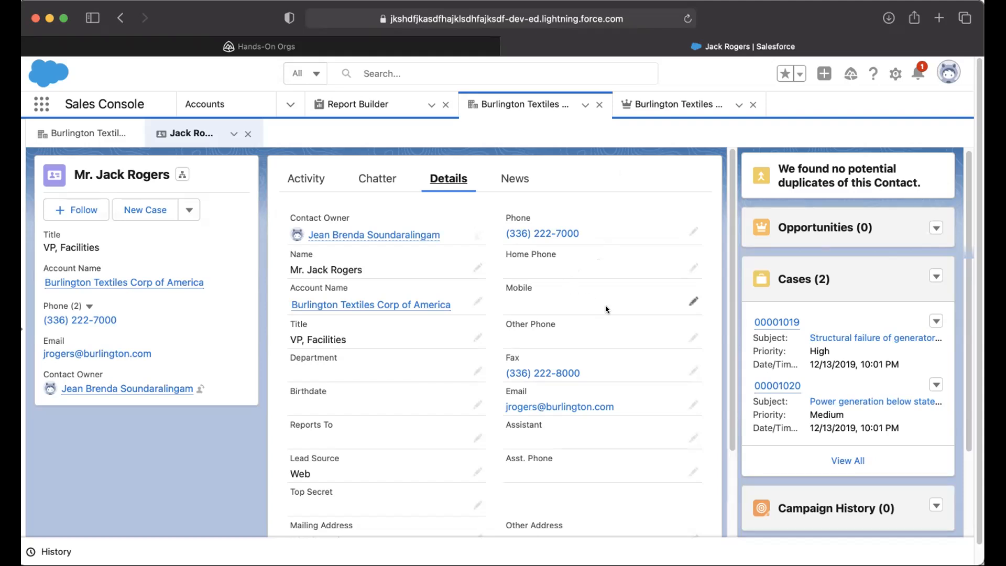
pyautogui.scroll(-5, 608, 308)
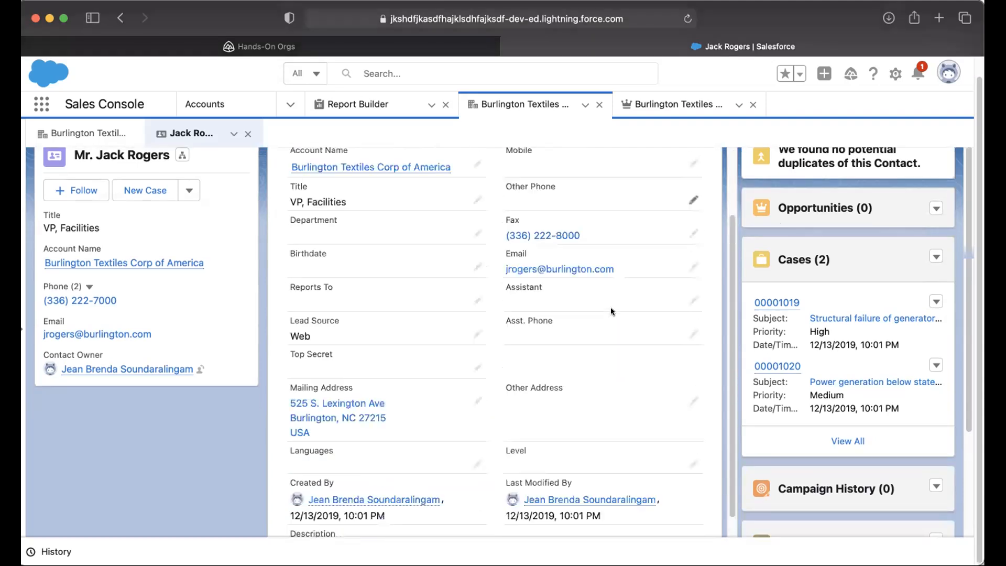
pyautogui.scroll(-5, 751, 324)
pyautogui.scroll(5, 750, 321)
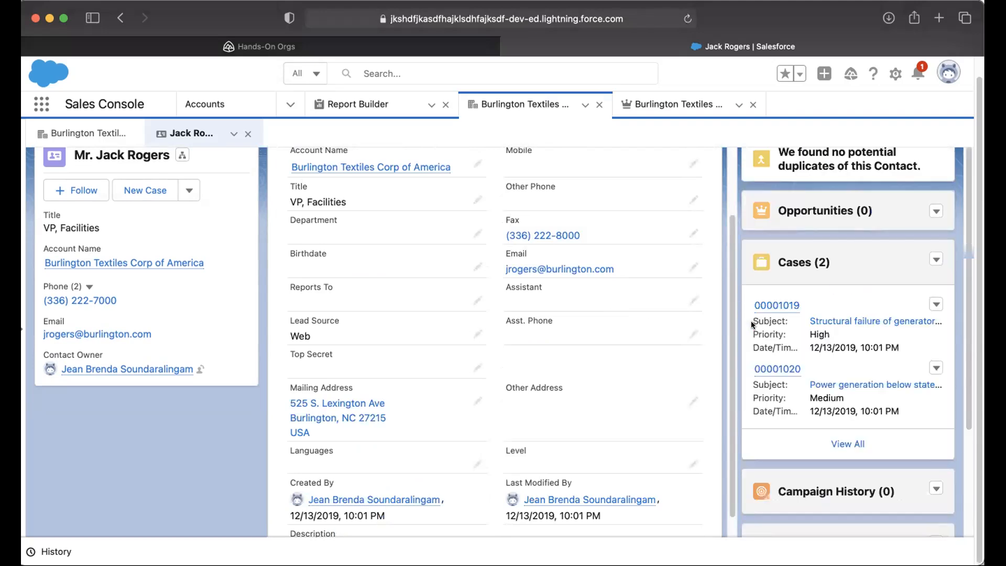
pyautogui.scroll(1, 750, 320)
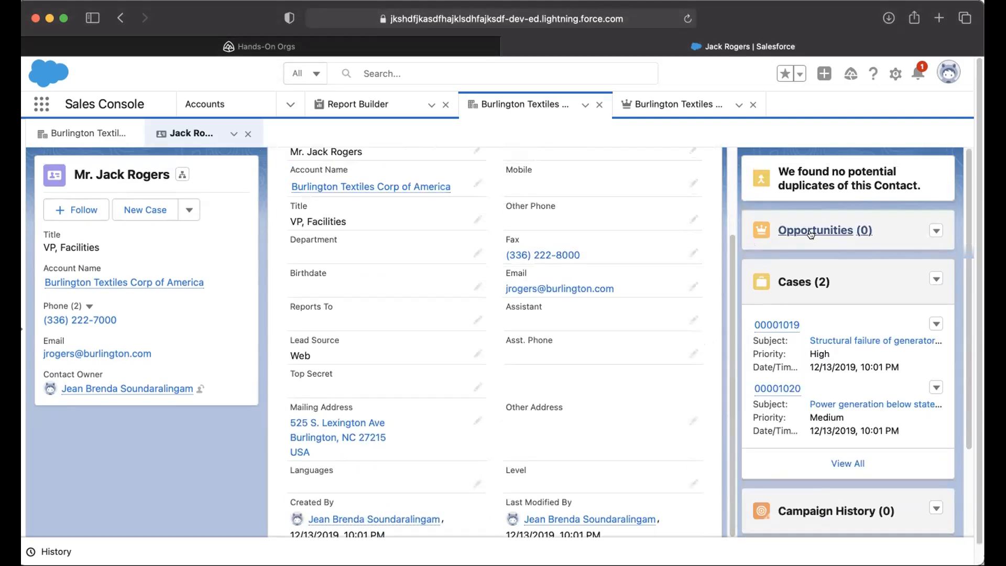
pyautogui.scroll(4, 648, 264)
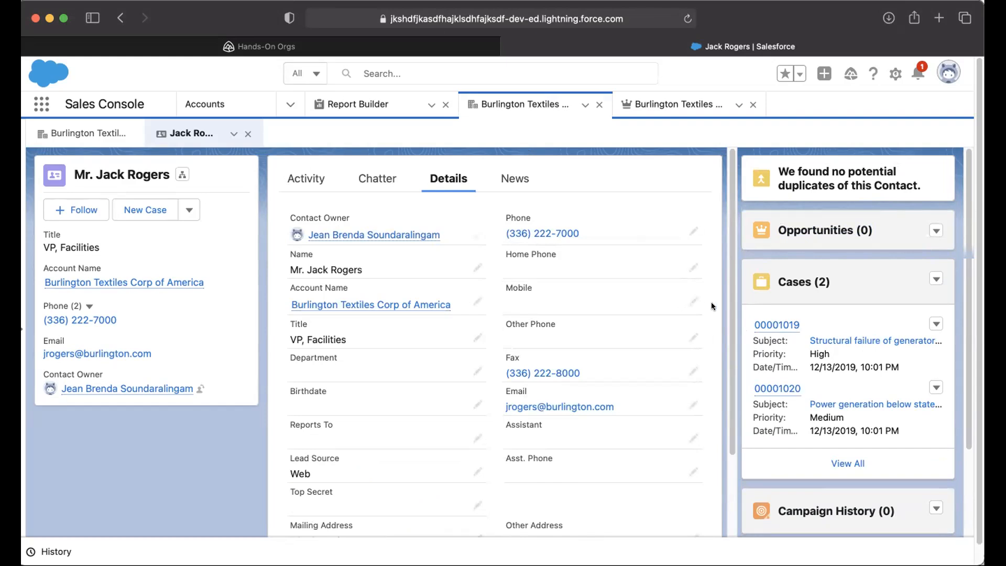
# Step: Return to the other open Burlington Textiles workspace and show the details of the related Burlington Textiles Weaving Plant Generator opportunity
pyautogui.click(678, 106)
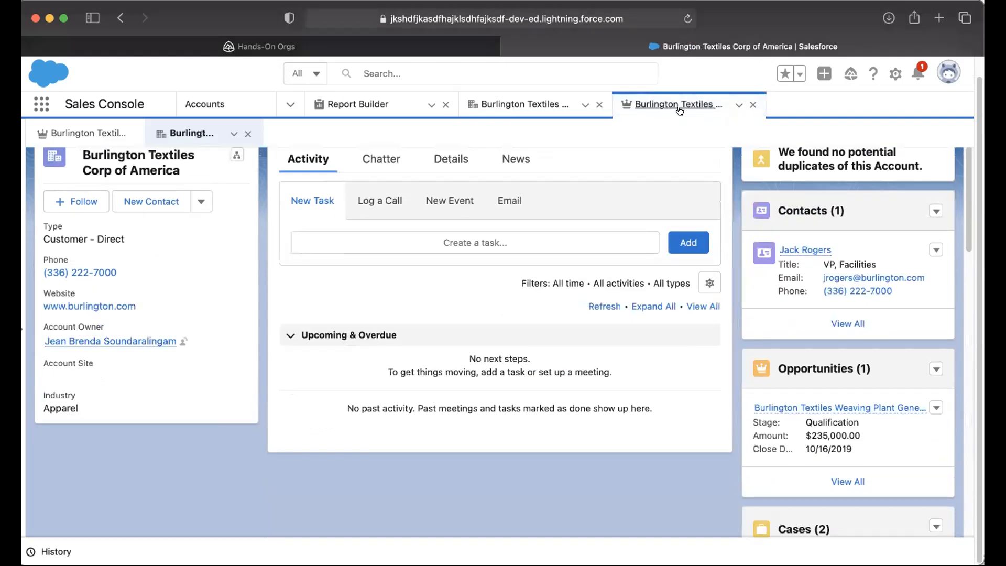
pyautogui.scroll(1, 538, 249)
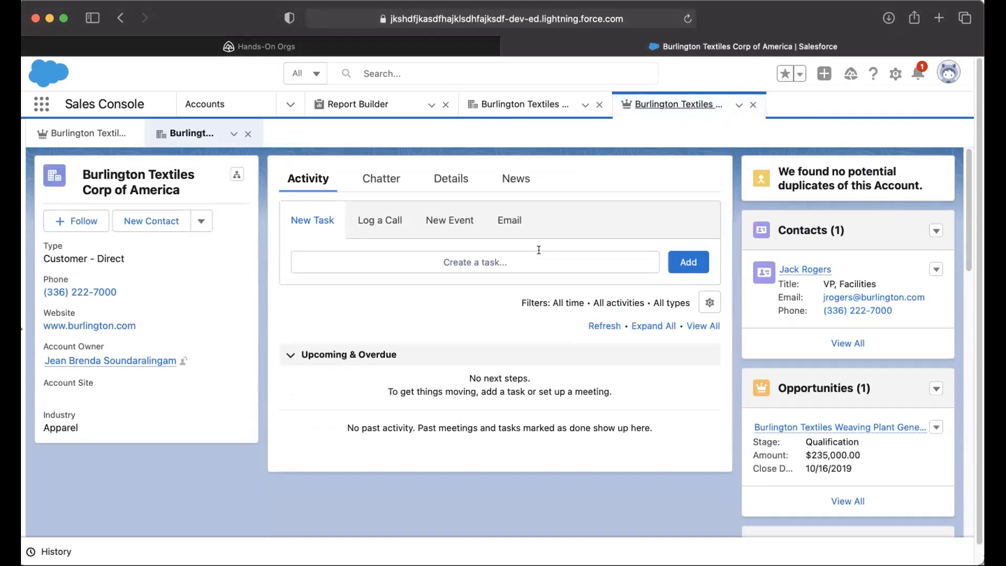
pyautogui.click(826, 426)
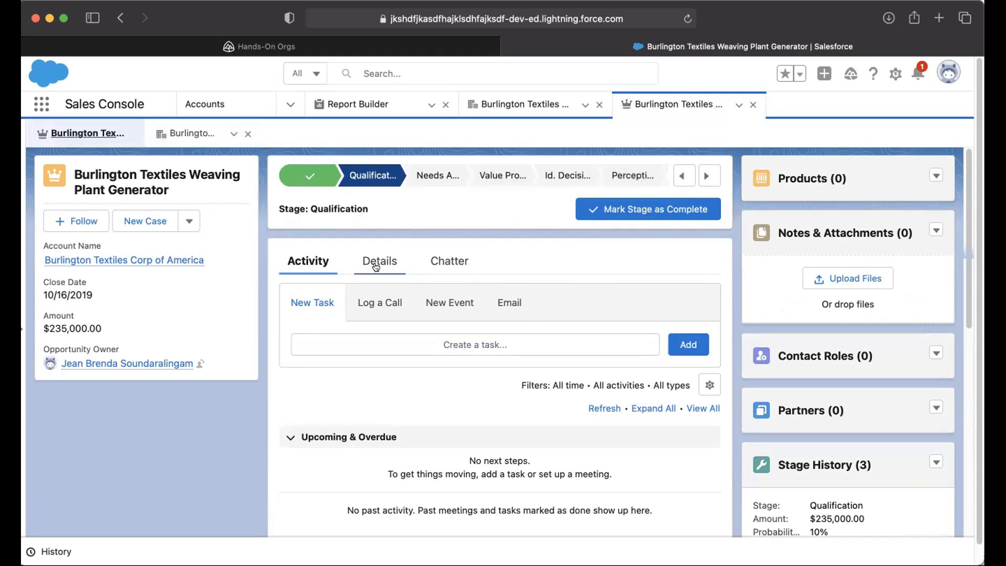
pyautogui.click(394, 263)
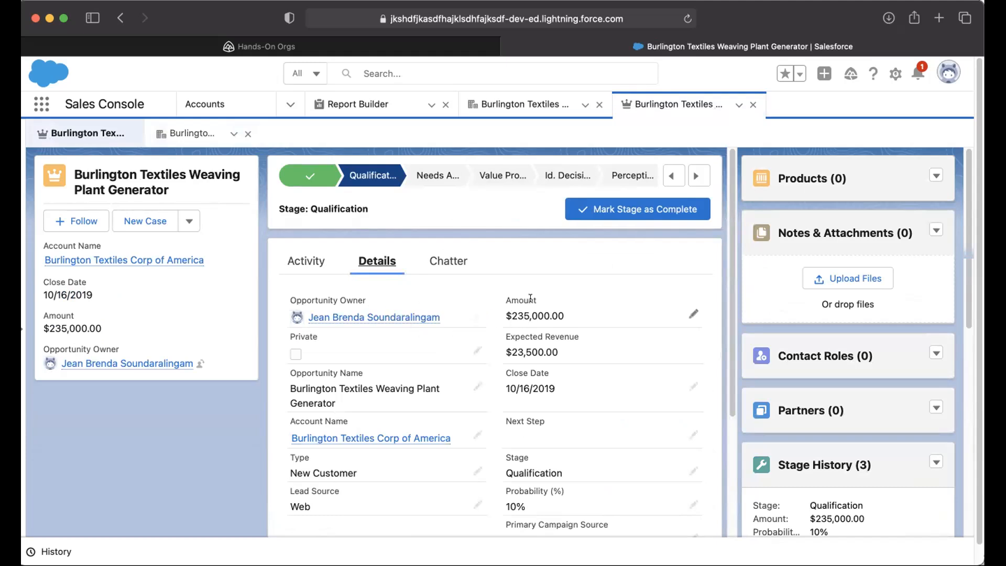
# Step: Examine the opportunity's amount, expected revenue, remaining detail fields and stage history
pyautogui.moveTo(506, 315); pyautogui.dragTo(562, 317)
pyautogui.moveTo(511, 346); pyautogui.dragTo(560, 351)
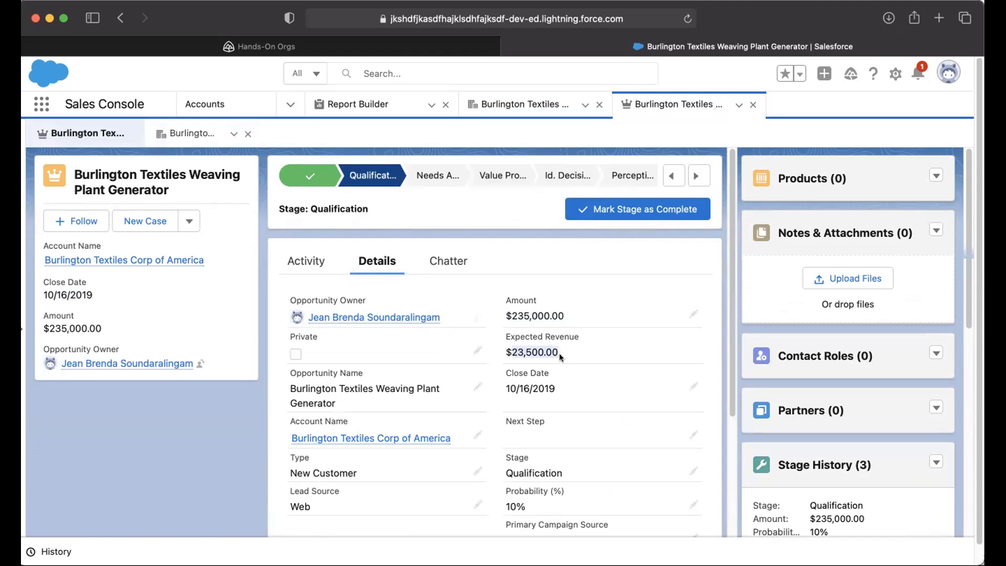
pyautogui.scroll(-2, 571, 363)
pyautogui.scroll(-7, 571, 363)
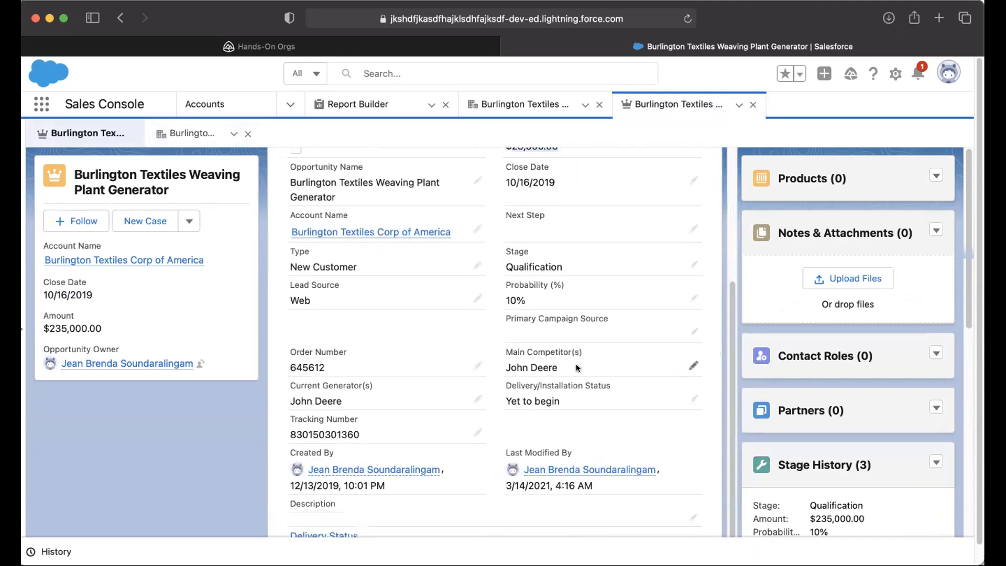
pyautogui.scroll(-2, 576, 363)
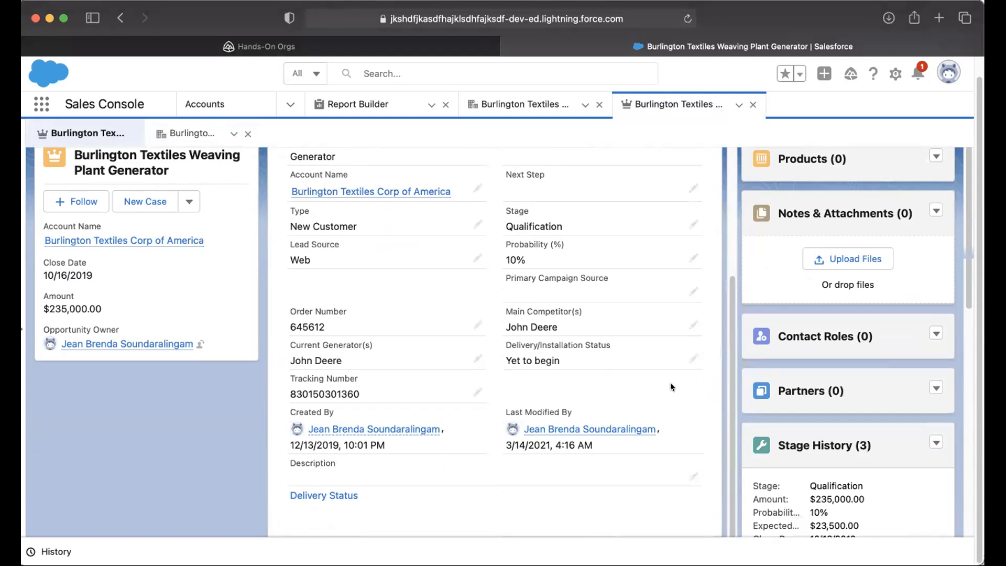
pyautogui.scroll(8, 679, 383)
pyautogui.scroll(-4, 828, 399)
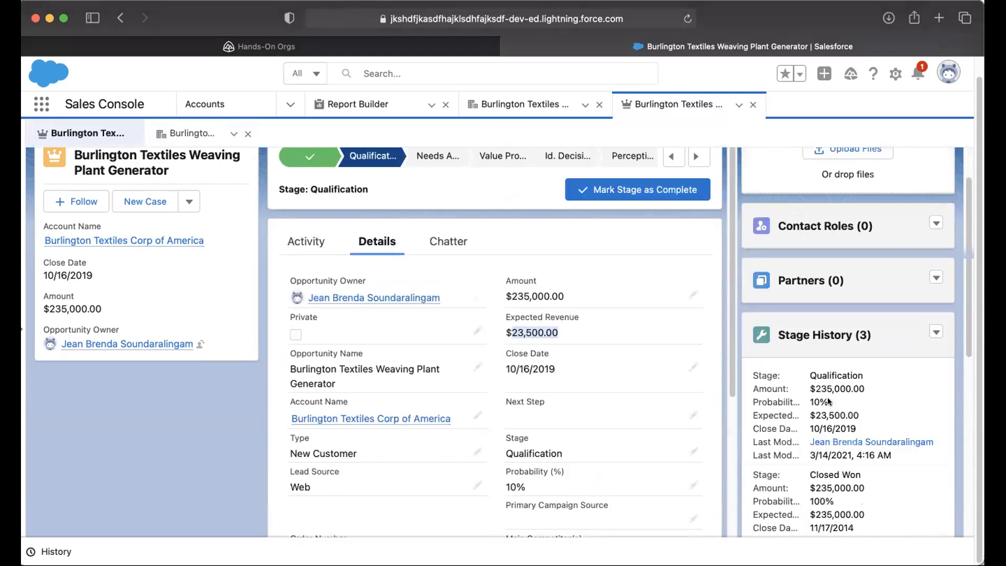
pyautogui.scroll(5, 828, 397)
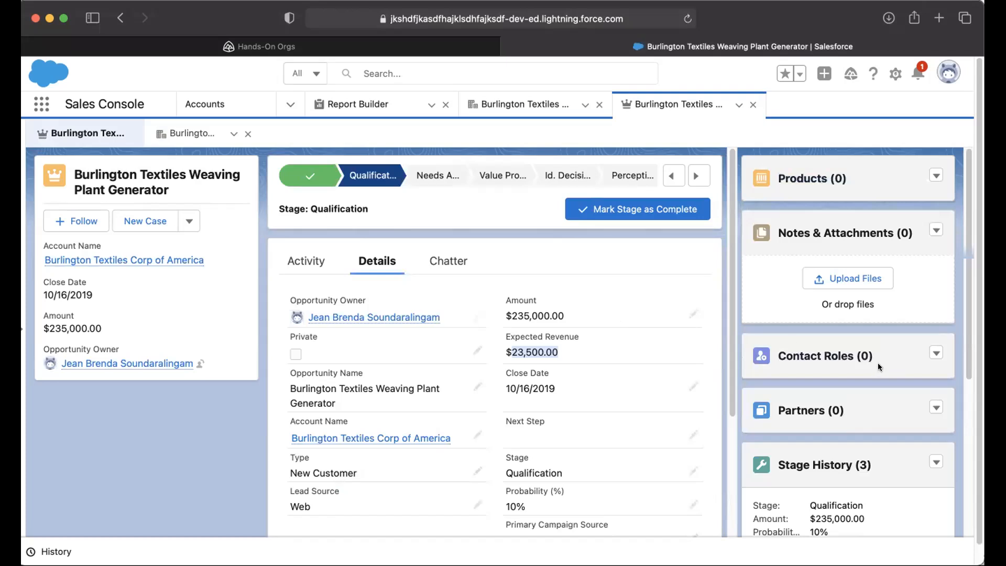
# Step: Add the account's listed contact to the opportunity's contact roles with the role Evaluator and save
pyautogui.click(935, 354)
pyautogui.click(935, 354)
pyautogui.click(936, 354)
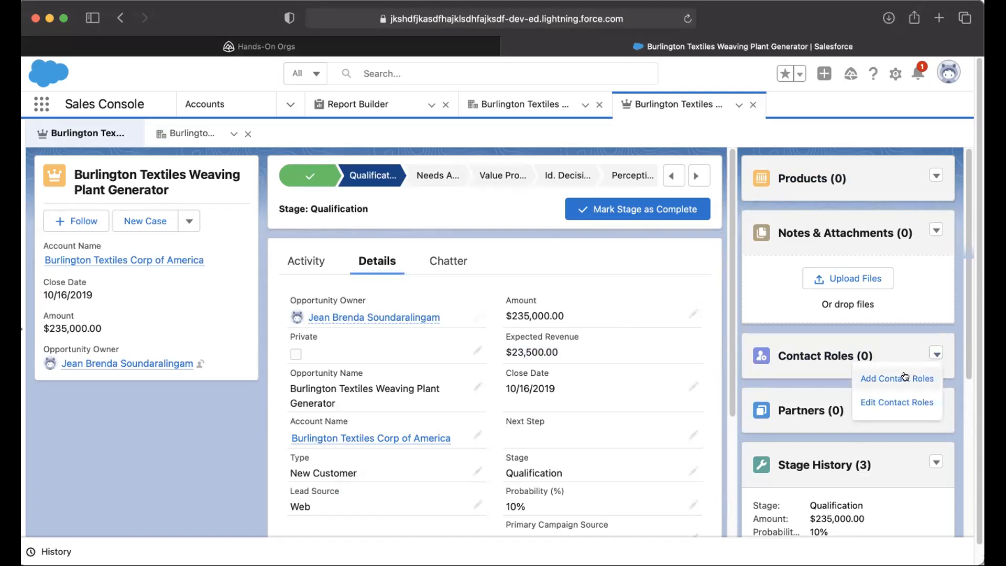
pyautogui.click(906, 377)
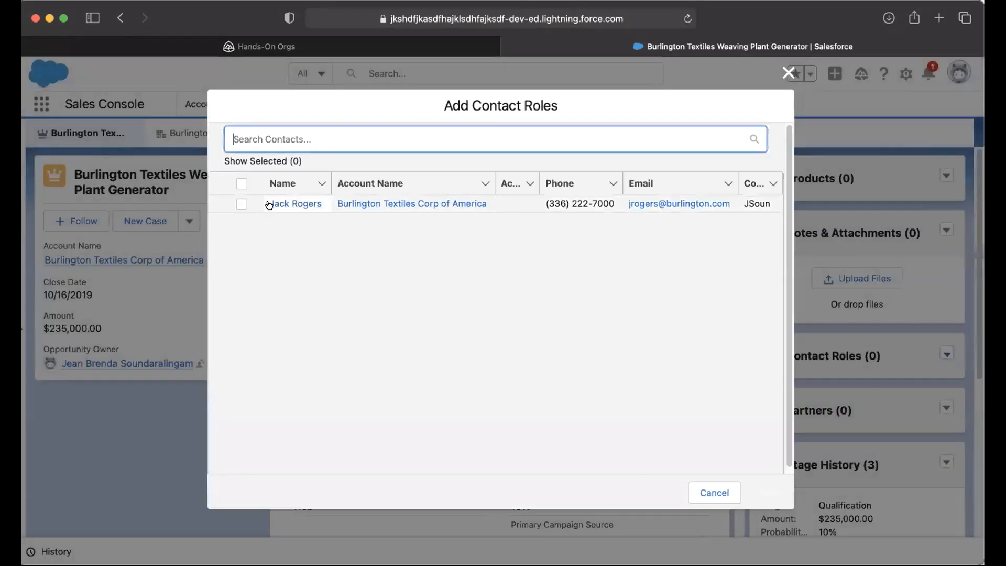
pyautogui.click(242, 183)
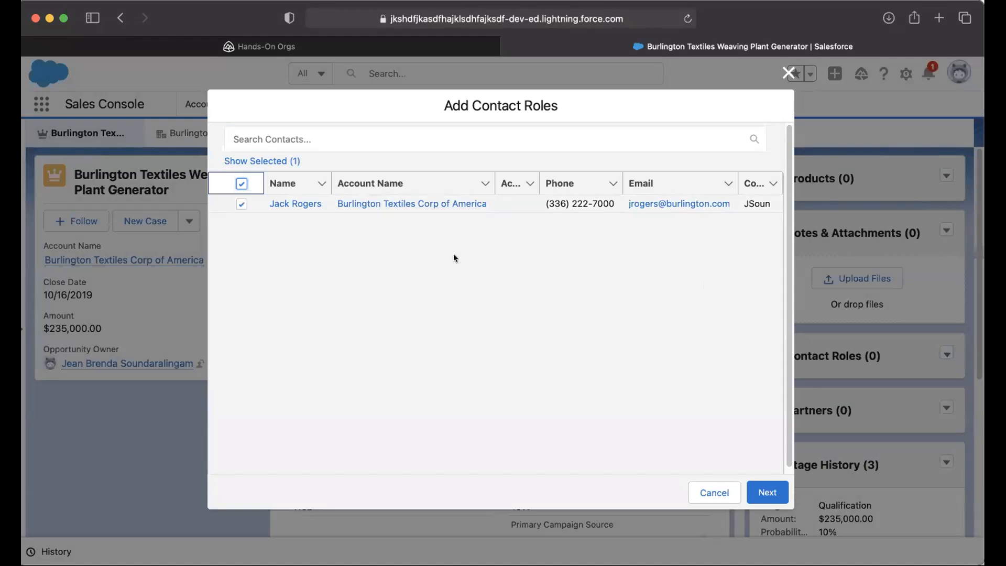
pyautogui.click(768, 492)
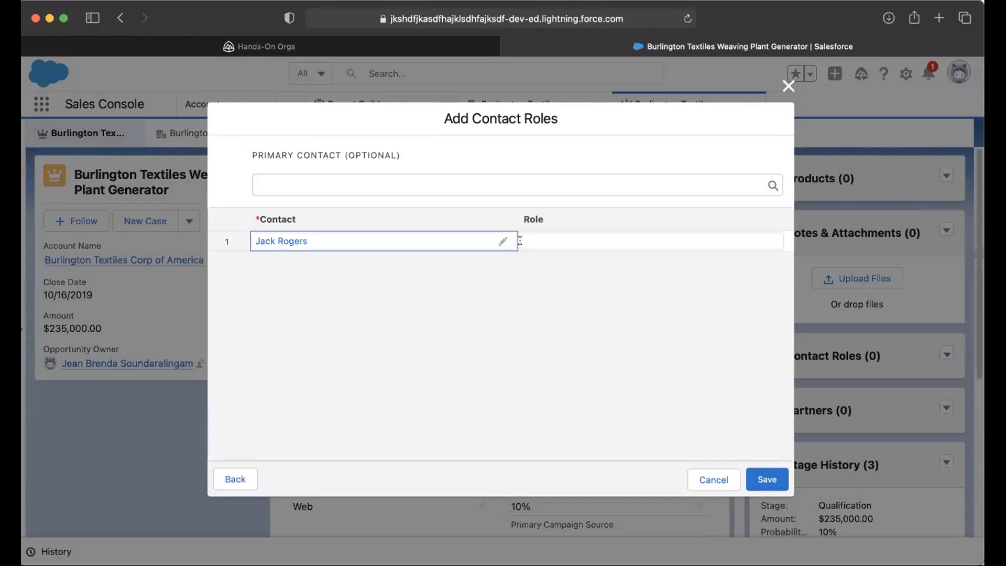
pyautogui.click(561, 242)
pyautogui.click(562, 245)
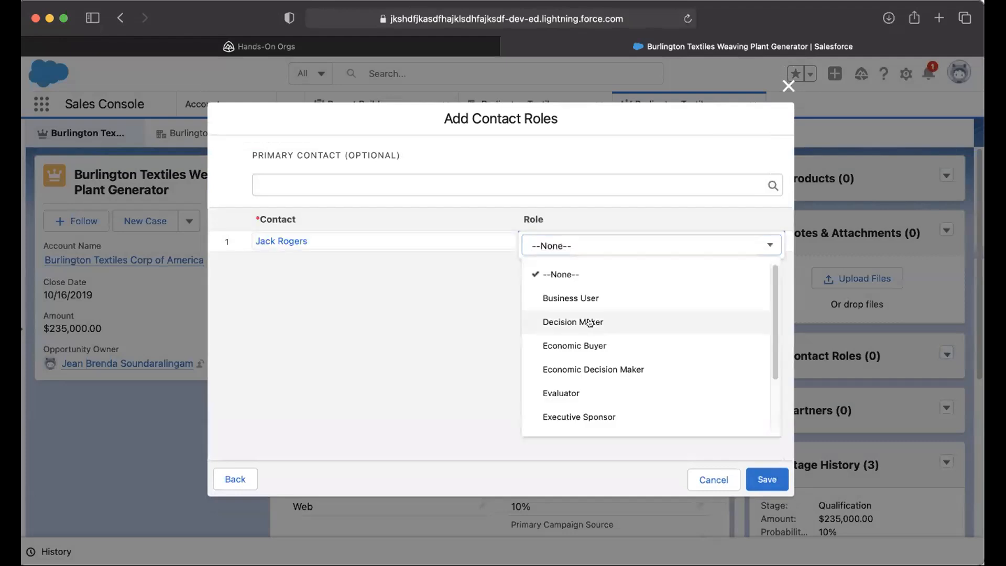
pyautogui.click(610, 390)
pyautogui.click(766, 477)
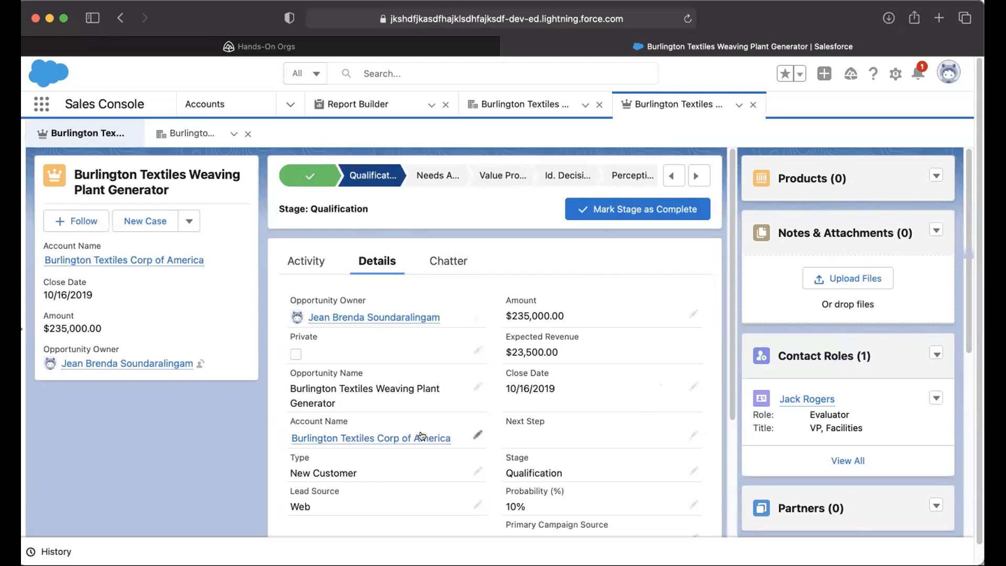
# Step: Preview the opportunity's linked account with its related records, and review the opportunity's stage history
pyautogui.moveTo(422, 436)
pyautogui.moveTo(416, 436)
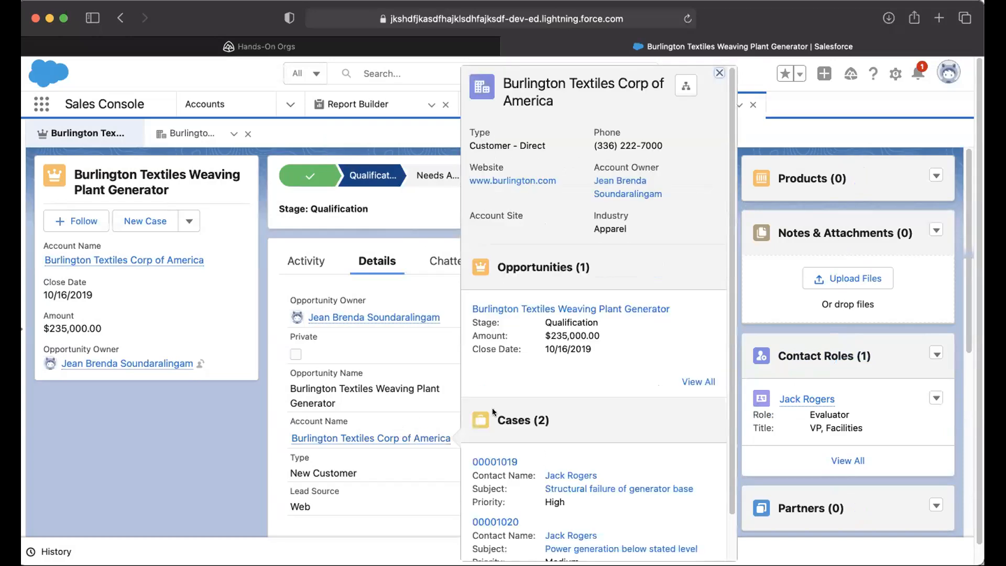
pyautogui.scroll(-5, 933, 459)
pyautogui.scroll(-6, 932, 455)
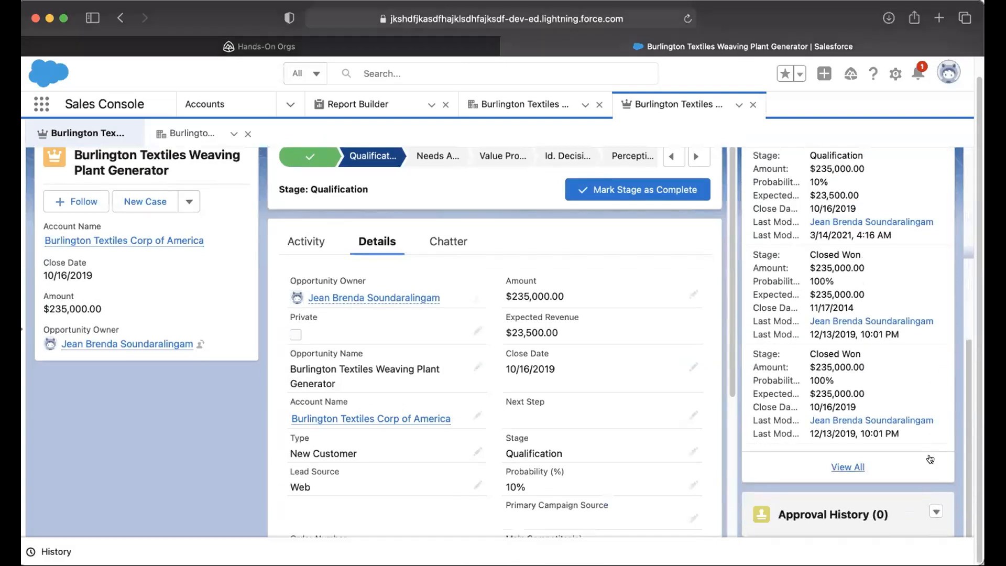
# Step: Show the All Active Campaigns list and open the DM Campaign to Top Customers - Nov 12-23, 2001 record
pyautogui.scroll(8, 930, 459)
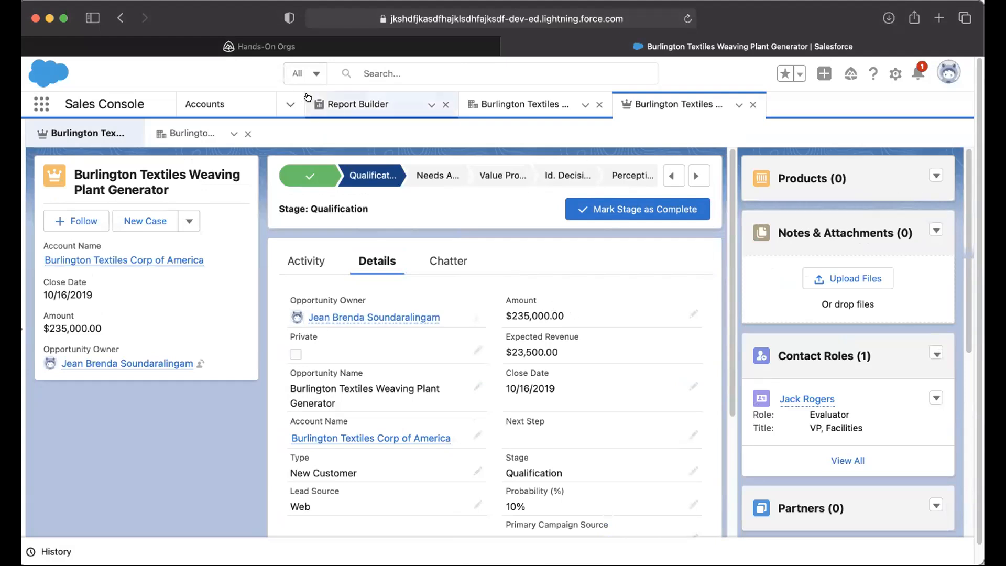
pyautogui.scroll(-2, 477, 292)
pyautogui.scroll(2, 477, 292)
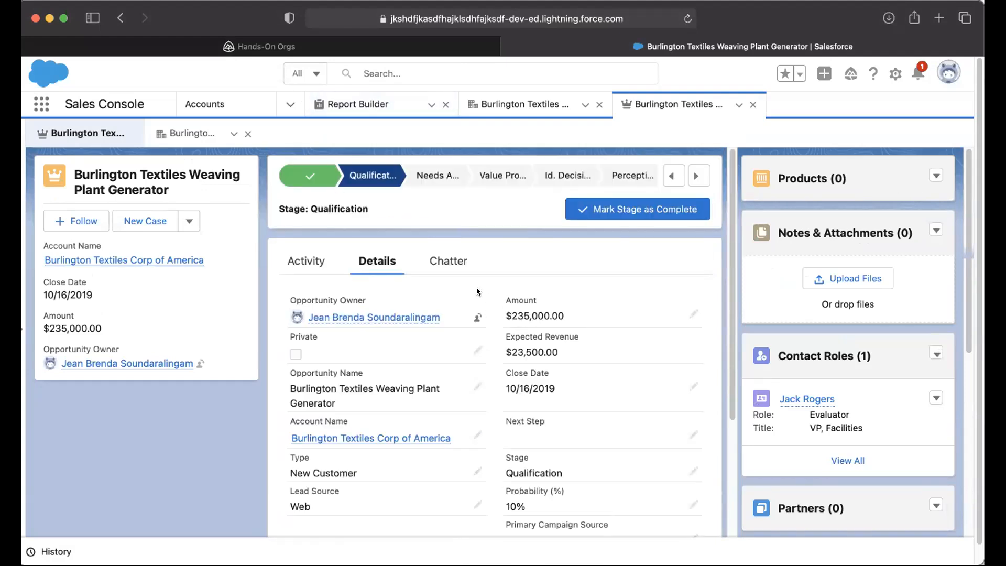
pyautogui.click(291, 104)
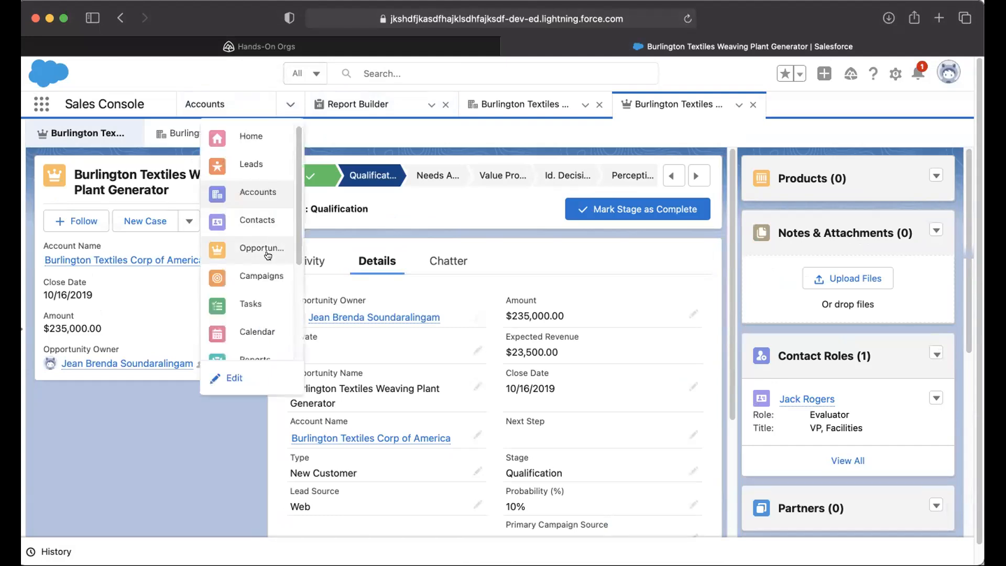
pyautogui.click(265, 276)
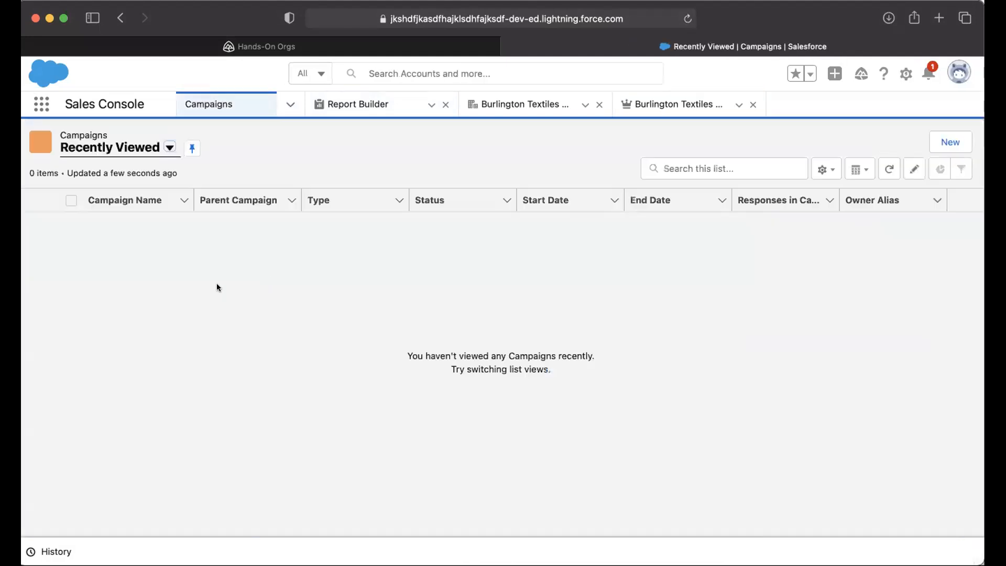
pyautogui.click(170, 148)
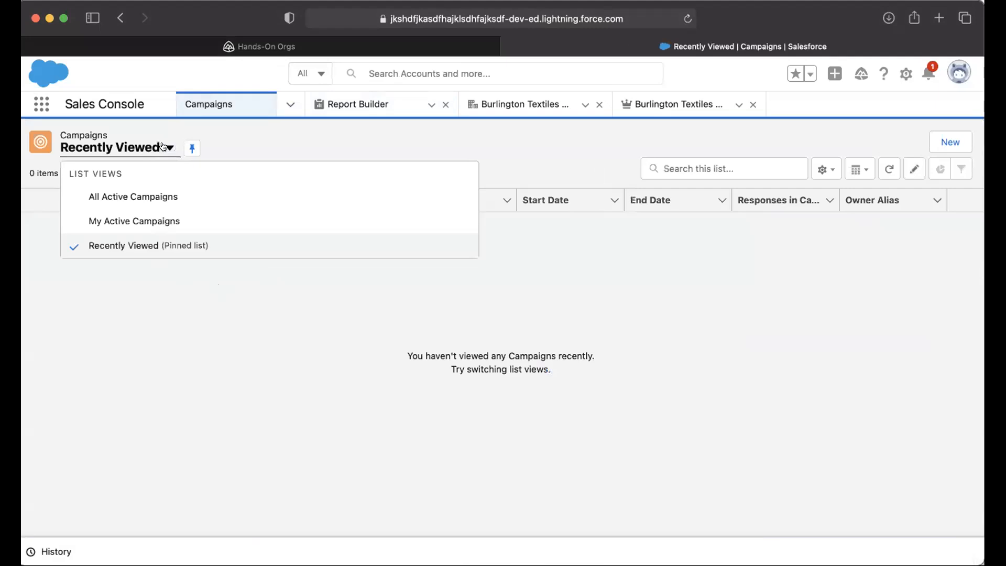
pyautogui.click(126, 199)
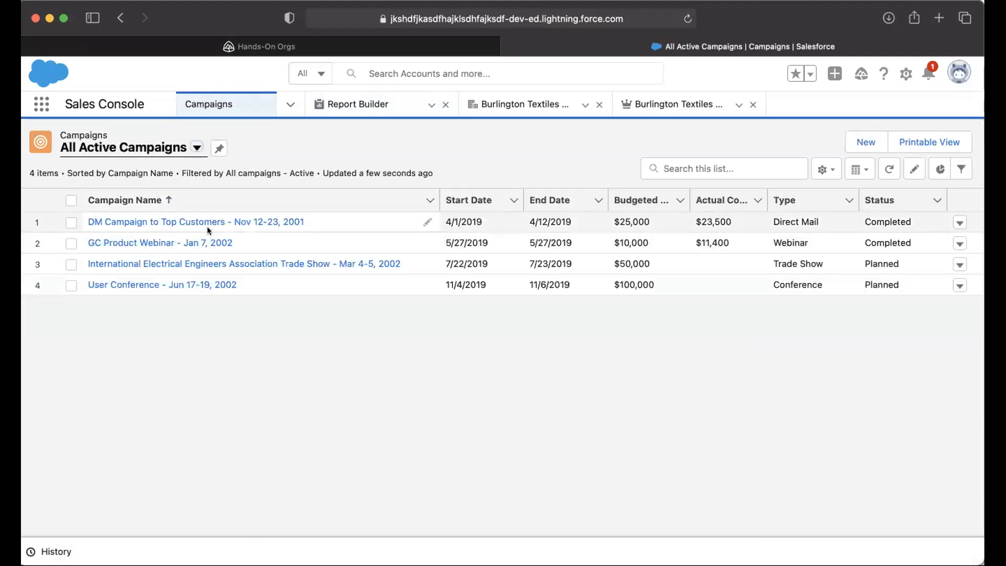
pyautogui.click(208, 222)
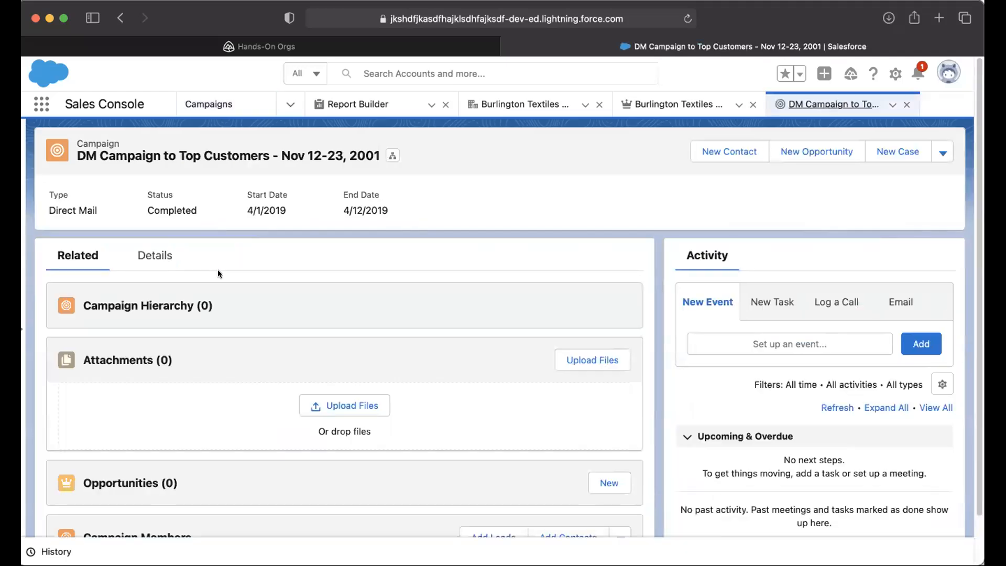
# Step: Examine the campaign's details, especially its lead, contact, response and opportunity statistics, and glance at its related lists
pyautogui.click(157, 259)
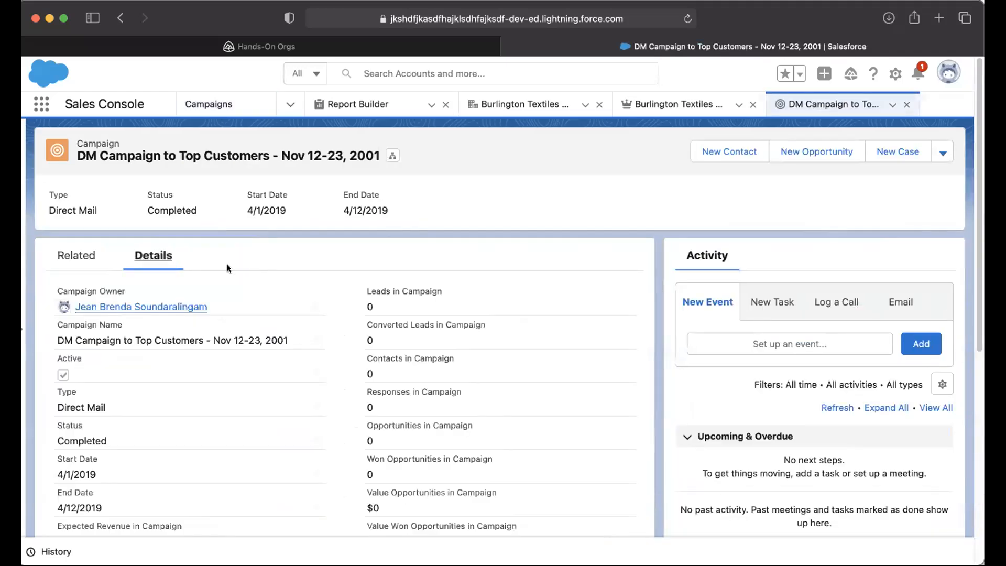
pyautogui.moveTo(79, 155); pyautogui.dragTo(284, 156)
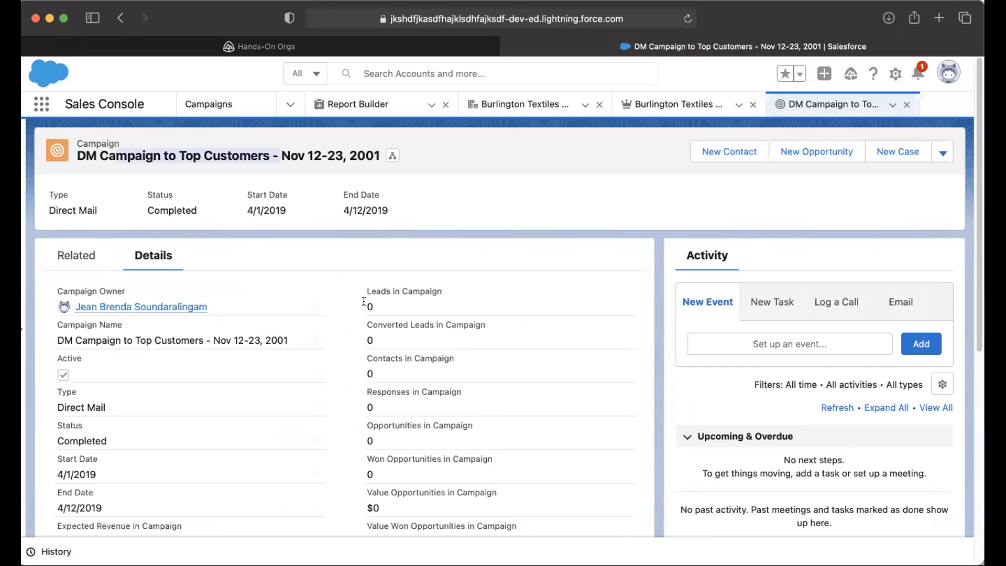
pyautogui.moveTo(454, 480); pyautogui.dragTo(439, 392)
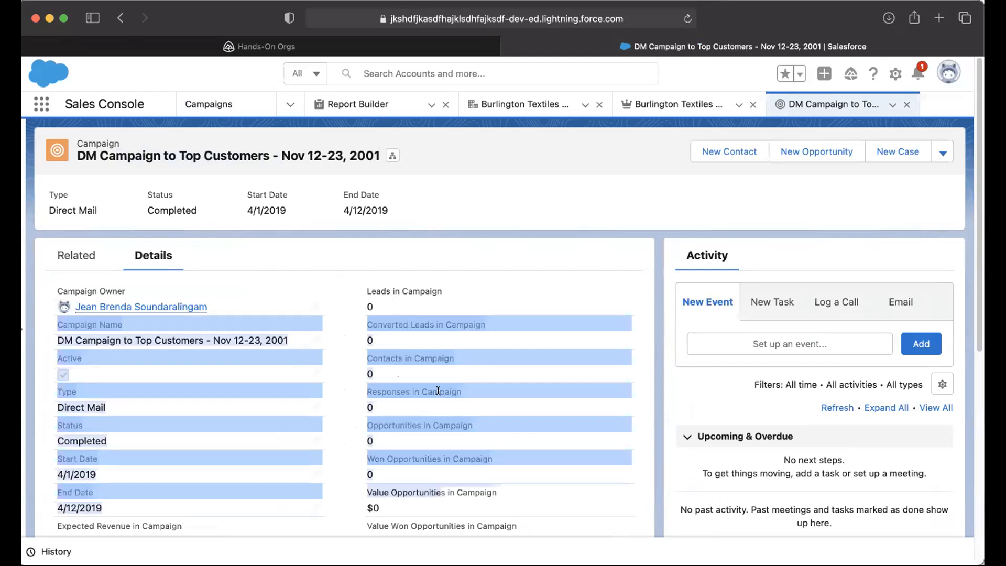
pyautogui.click(442, 447)
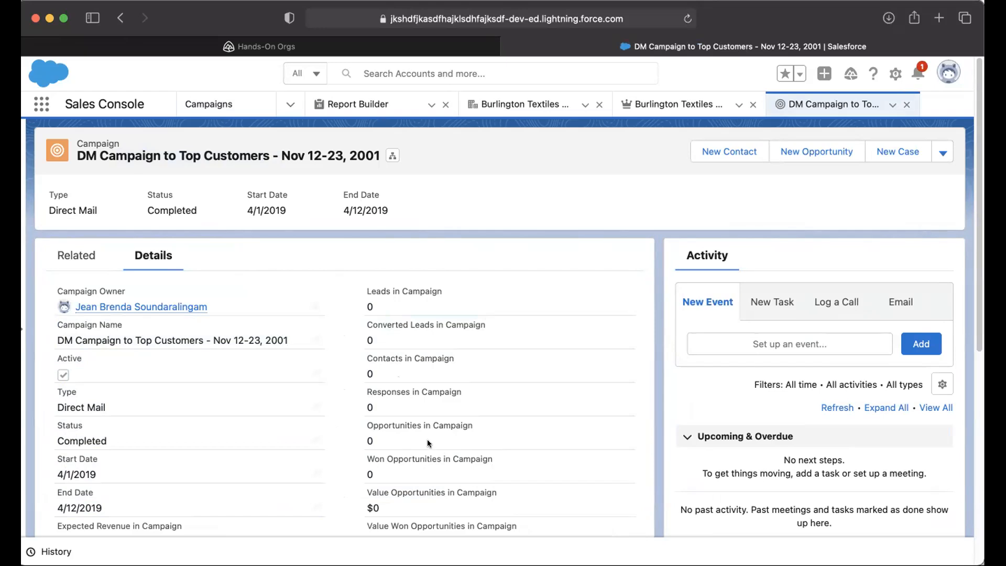
pyautogui.click(76, 256)
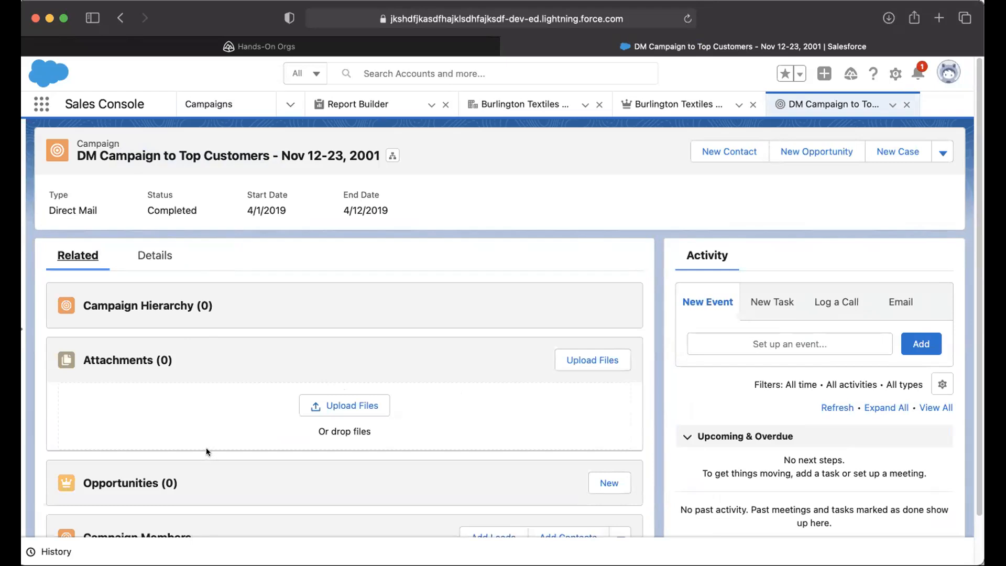
pyautogui.click(155, 254)
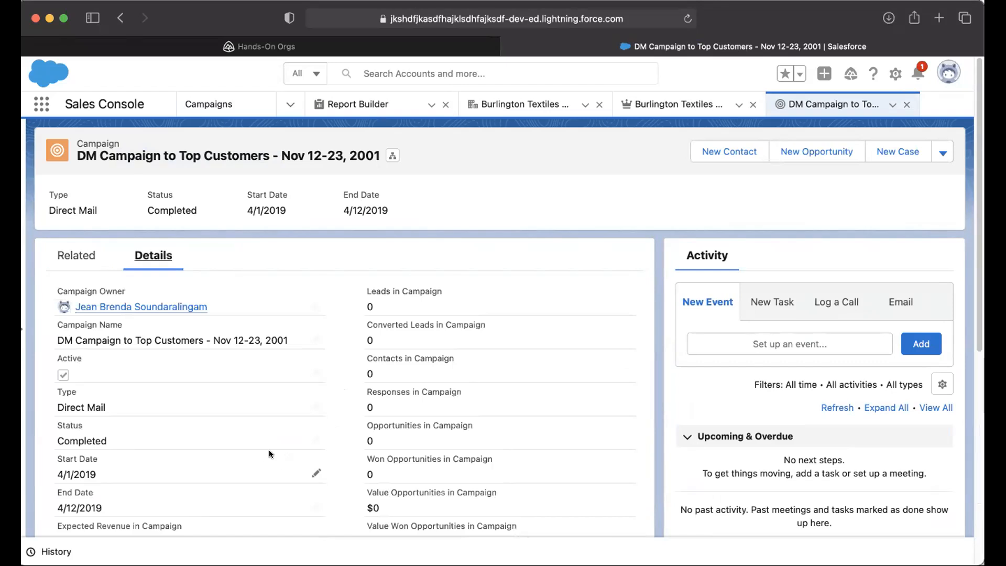
pyautogui.moveTo(404, 465); pyautogui.dragTo(362, 301)
pyautogui.click(428, 419)
# Step: Review the campaign's related lists and the additional actions offered for Campaign Members
pyautogui.click(76, 256)
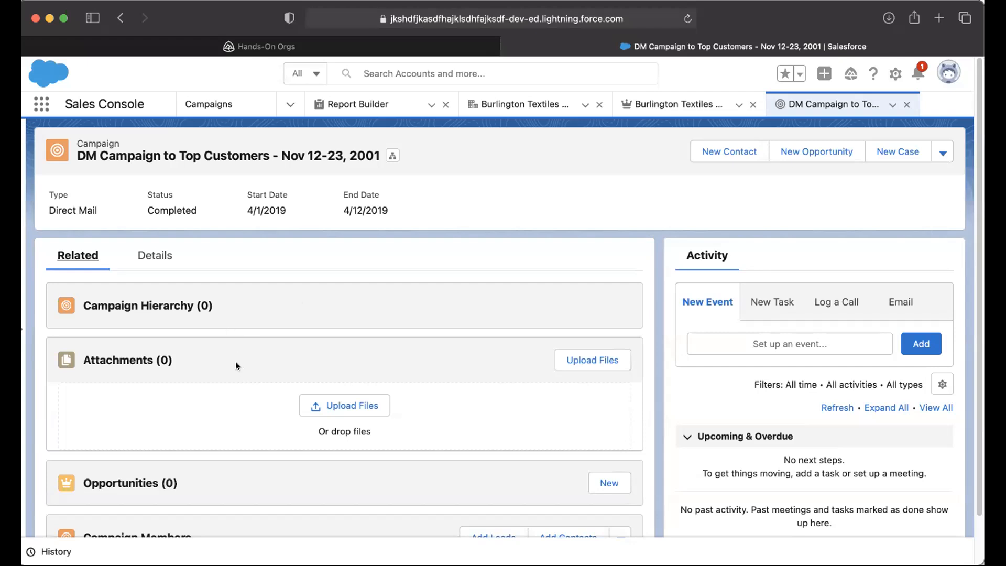
pyautogui.scroll(-2, 250, 435)
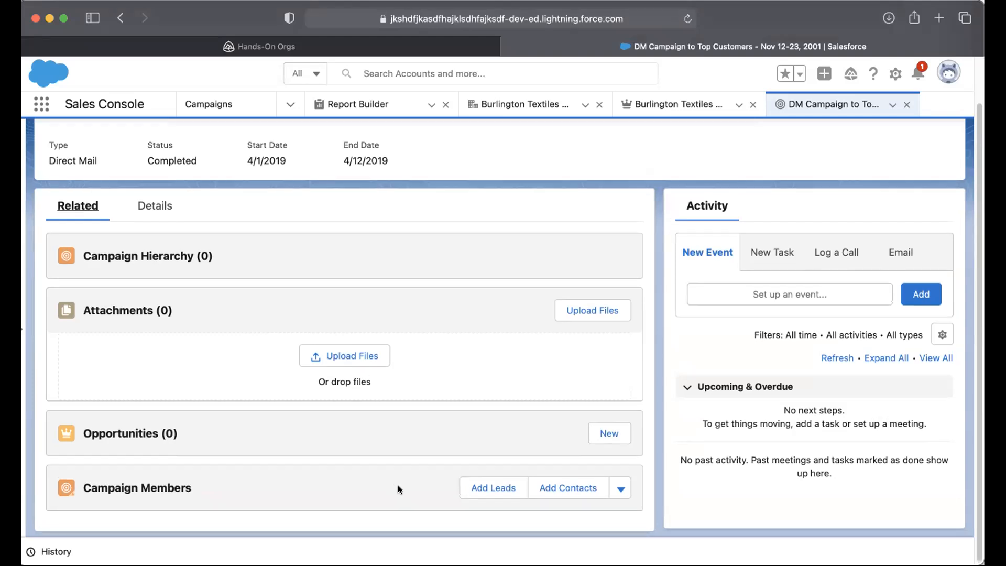
pyautogui.click(614, 491)
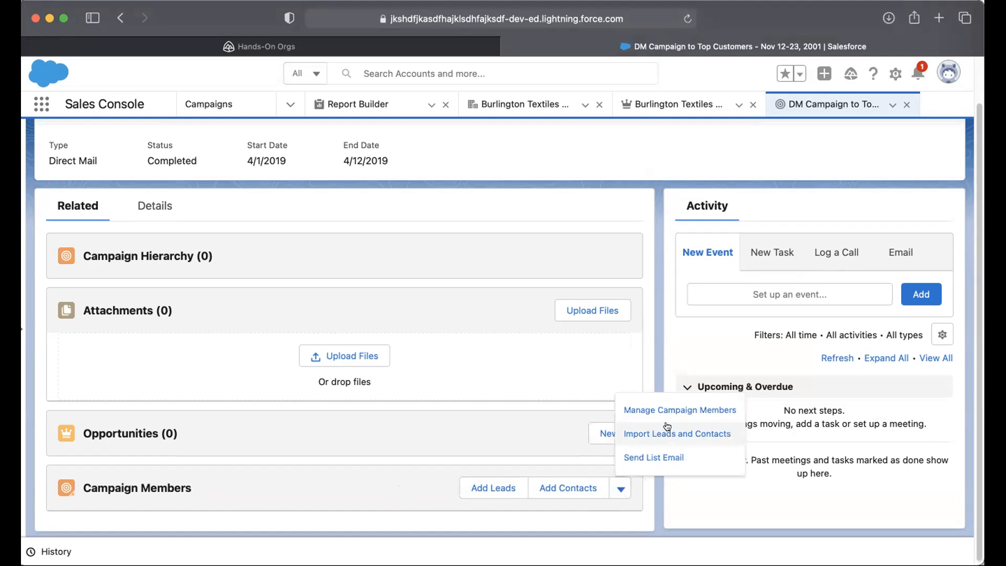
pyautogui.click(552, 433)
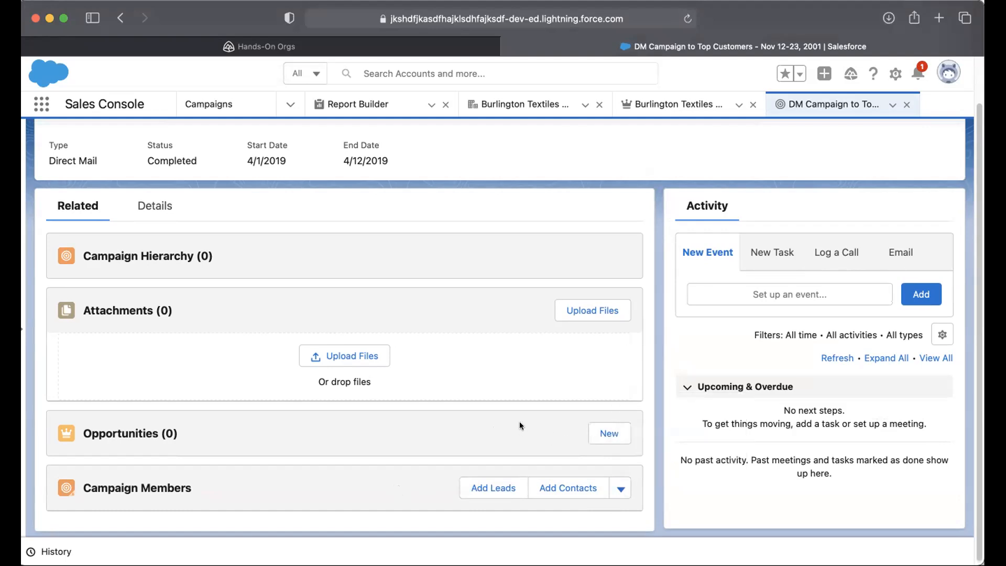
pyautogui.scroll(2, 537, 427)
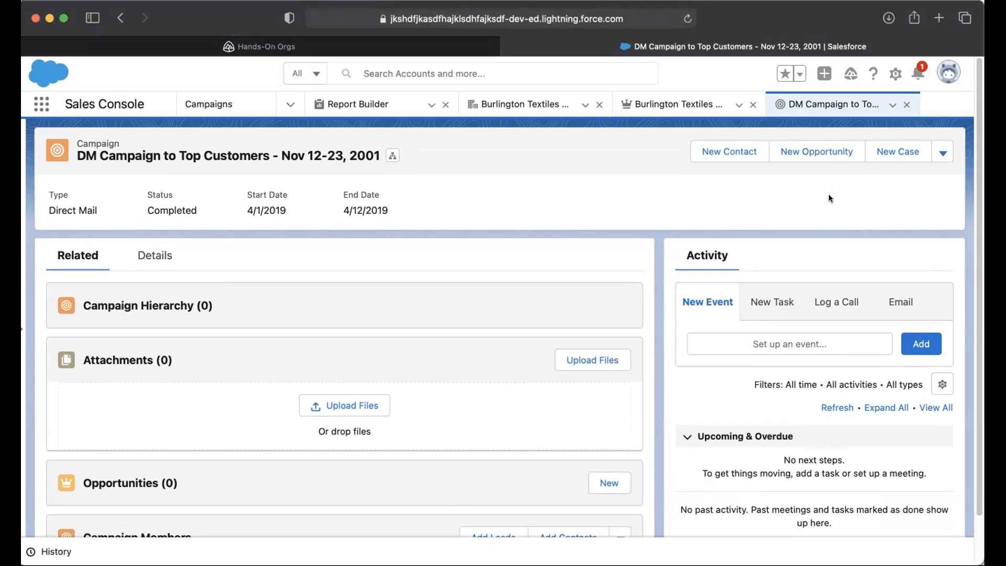
pyautogui.moveTo(95, 141); pyautogui.dragTo(124, 139)
# Step: Show the All Open Leads list and open the lead from Farmers Coop. of Florida
pyautogui.click(291, 104)
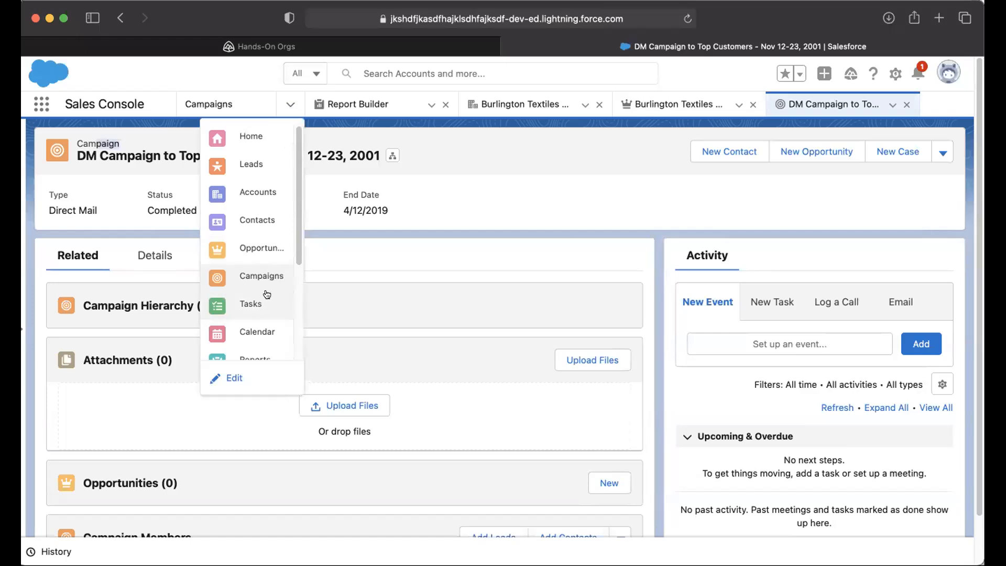
pyautogui.click(246, 170)
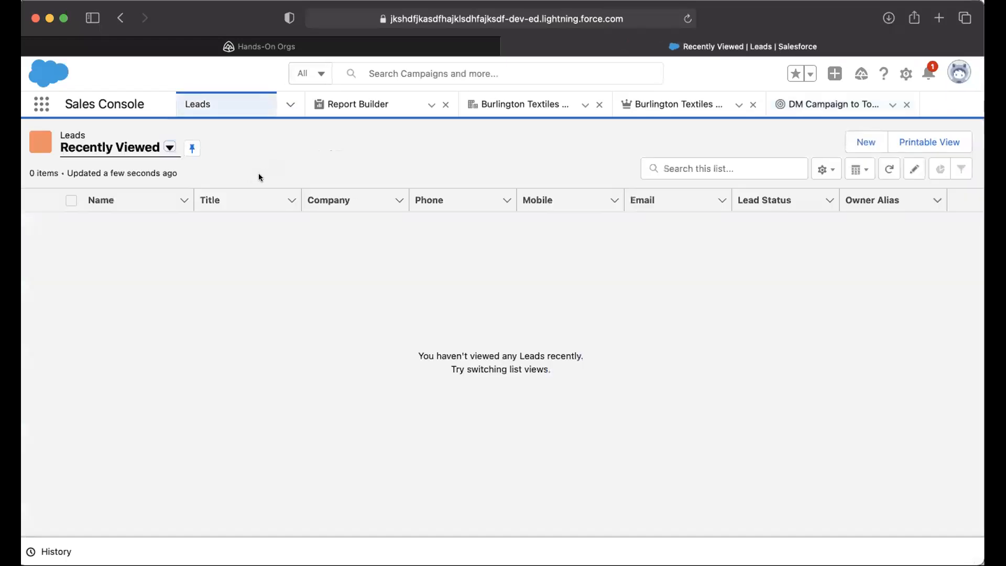
pyautogui.click(171, 149)
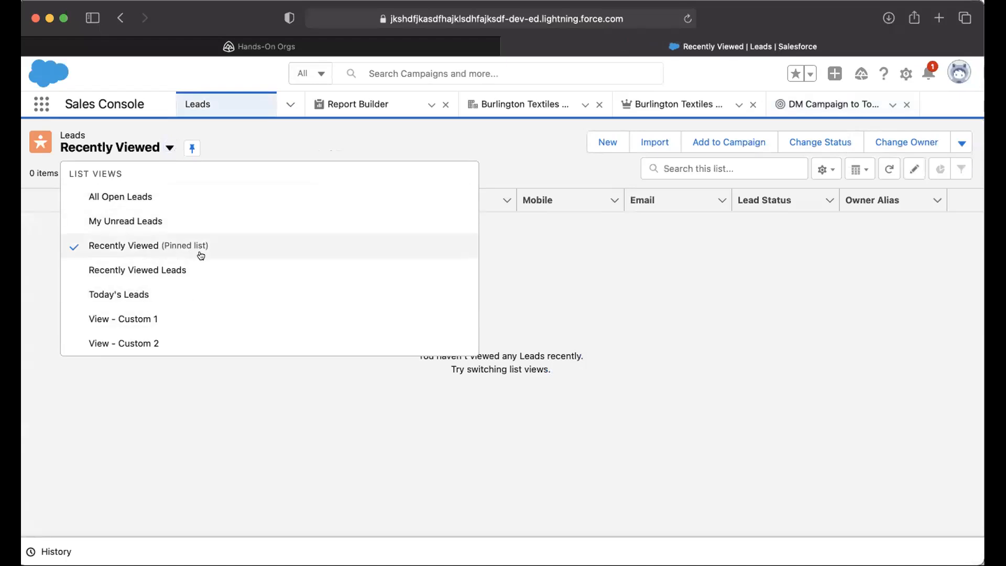
pyautogui.click(140, 197)
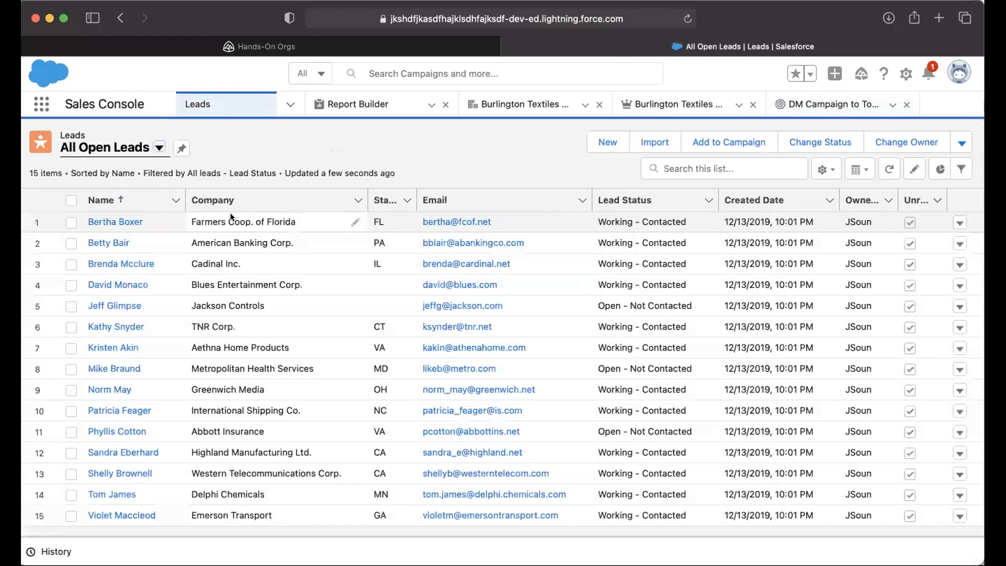
pyautogui.click(124, 224)
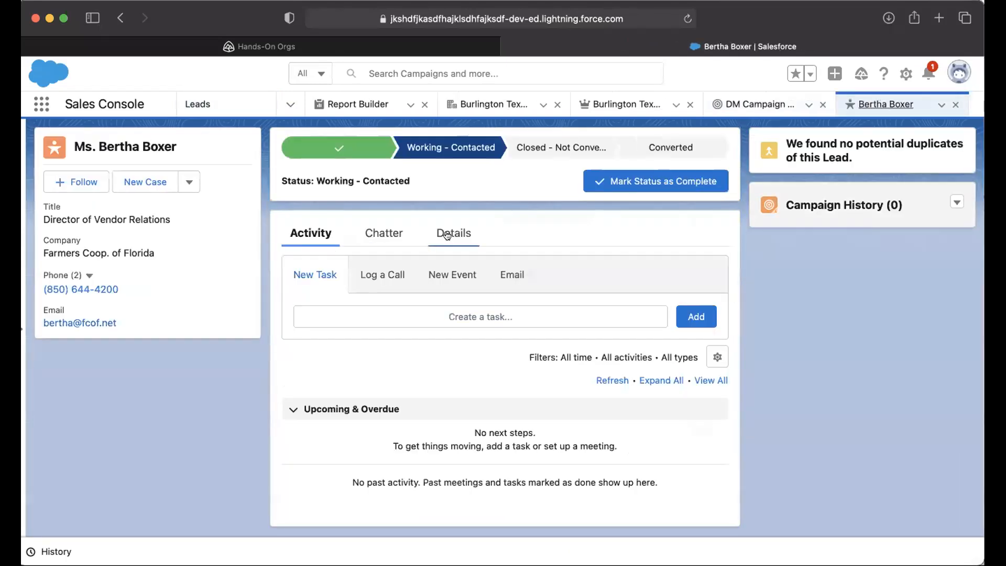
# Step: Examine the lead's details, including its title, lead status and annual revenue
pyautogui.click(447, 235)
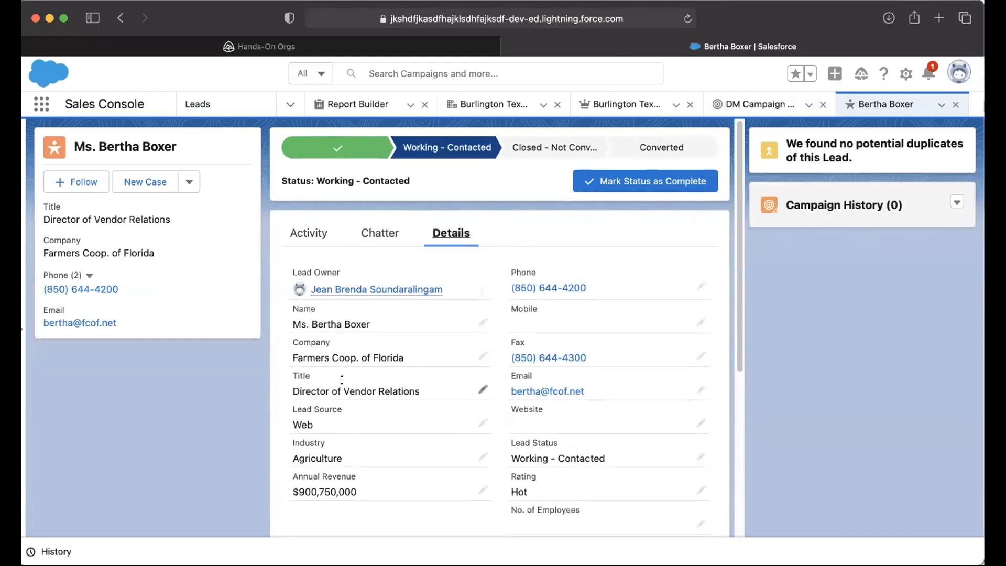
pyautogui.moveTo(316, 389); pyautogui.dragTo(395, 396)
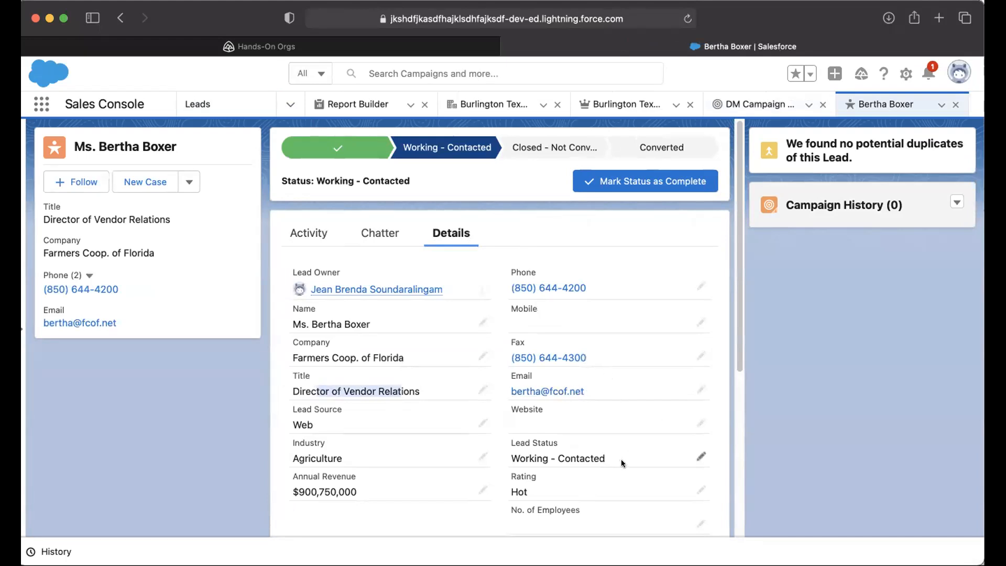
pyautogui.click(354, 488)
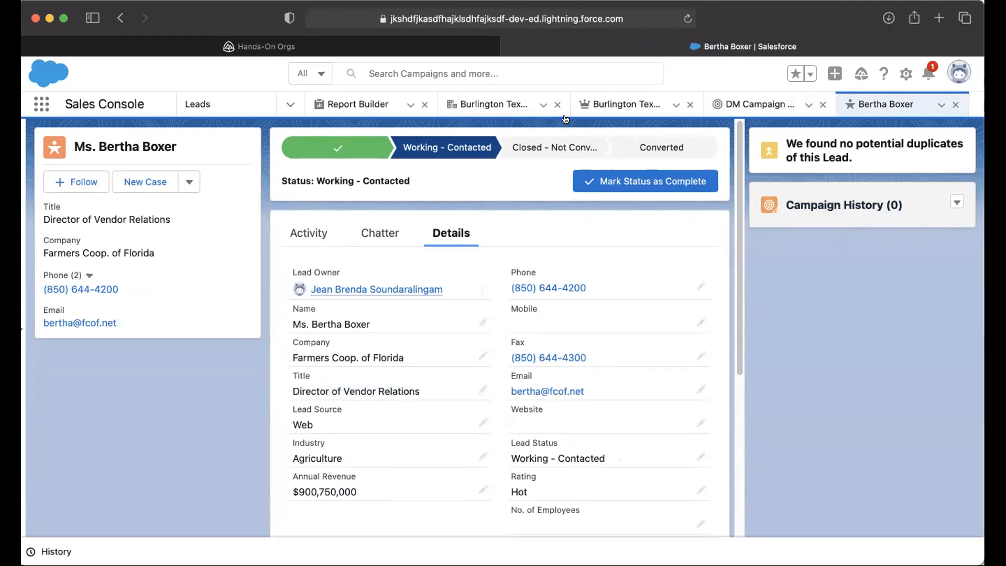
# Step: Add the Farmers Coop. of Florida lead to the DM campaign's members with status Sent, keeping existing member statuses
pyautogui.click(733, 105)
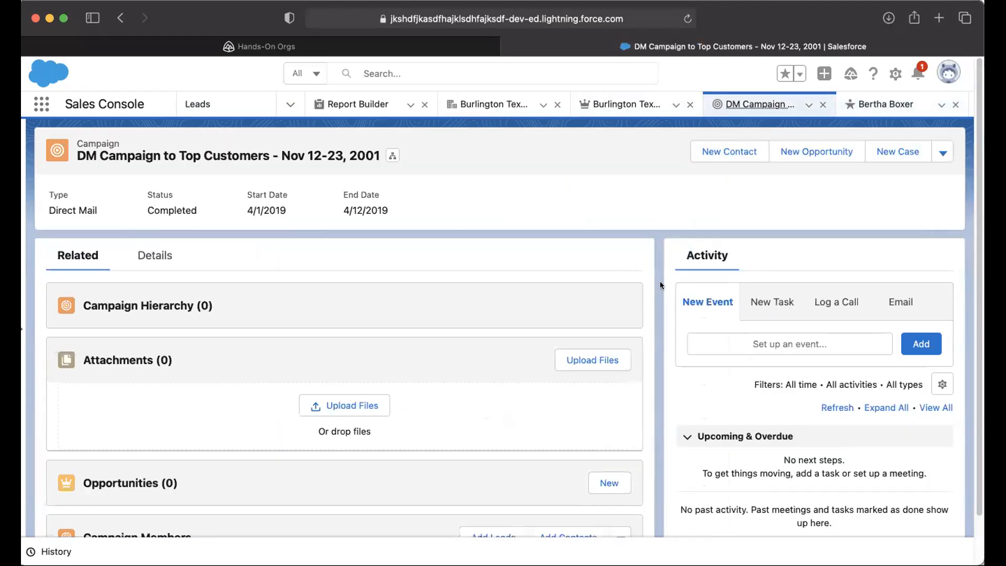
pyautogui.scroll(-2, 464, 421)
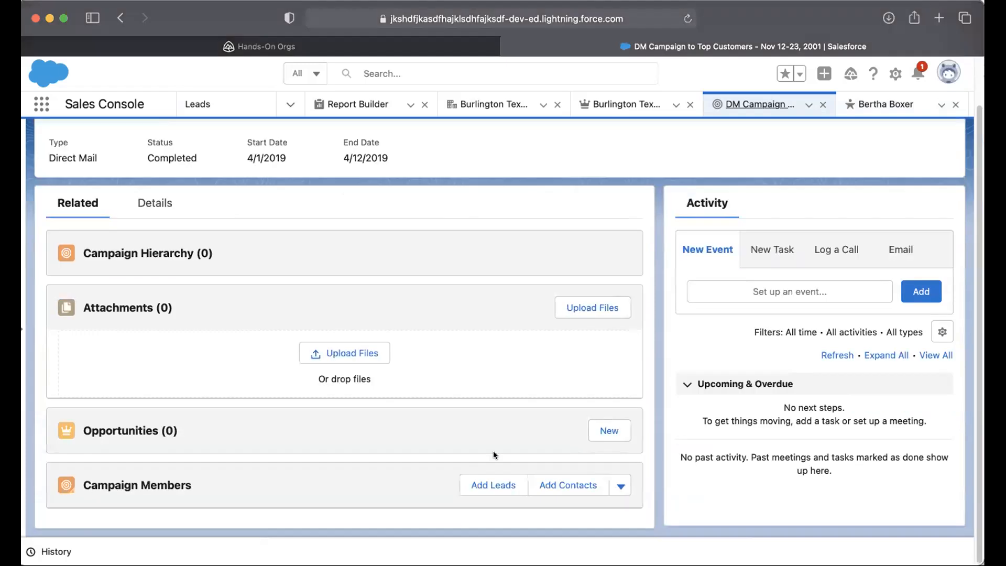
pyautogui.click(496, 486)
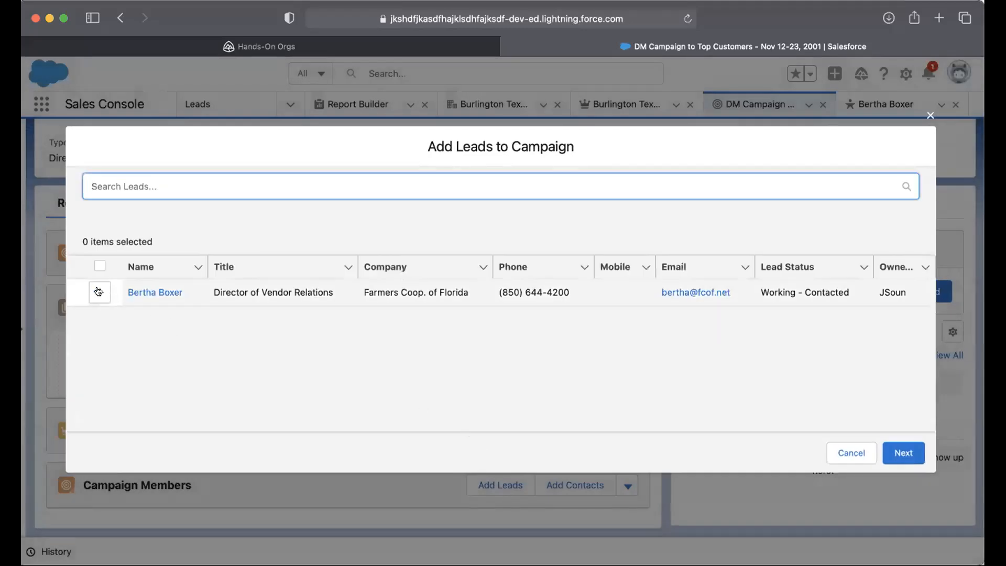
pyautogui.click(100, 293)
pyautogui.click(902, 451)
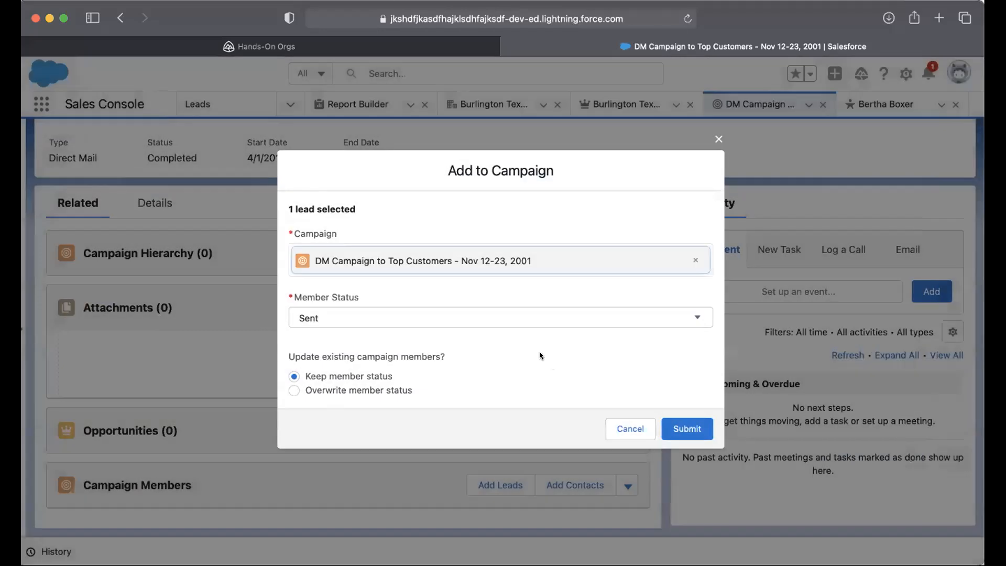
pyautogui.click(482, 313)
pyautogui.click(482, 311)
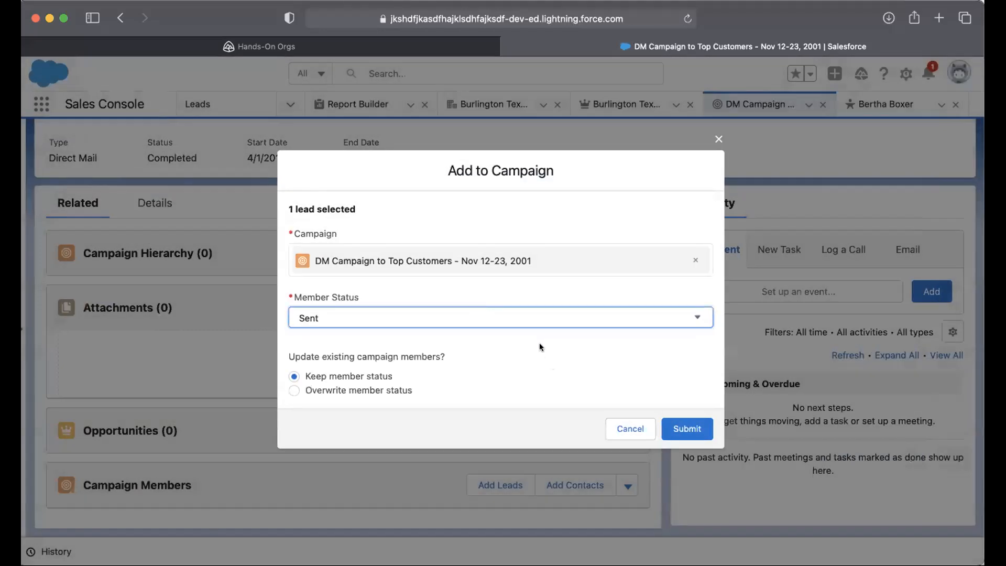
pyautogui.click(687, 429)
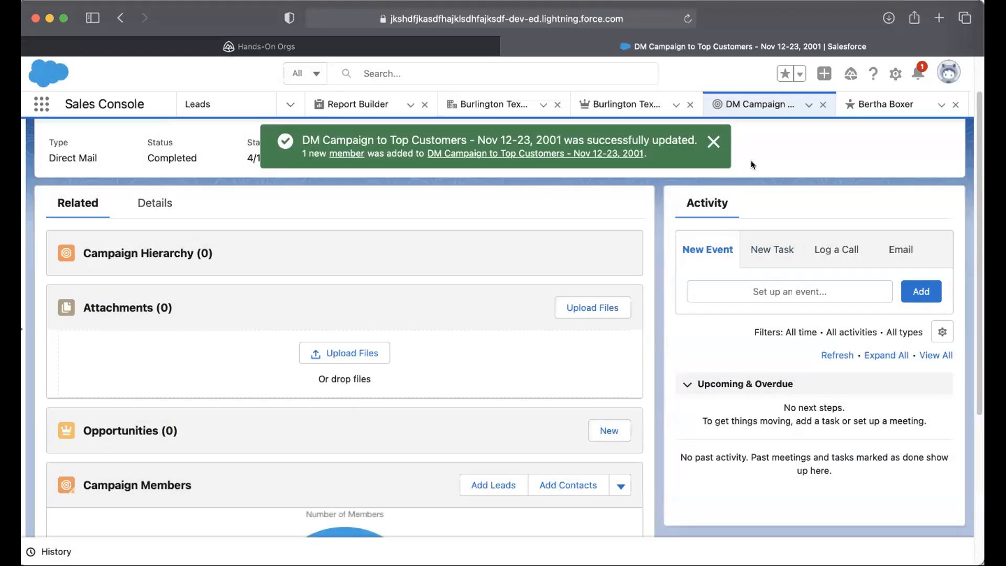
# Step: Check the lead record again, close it, and review the Campaign Members chart on the DM campaign
pyautogui.click(877, 103)
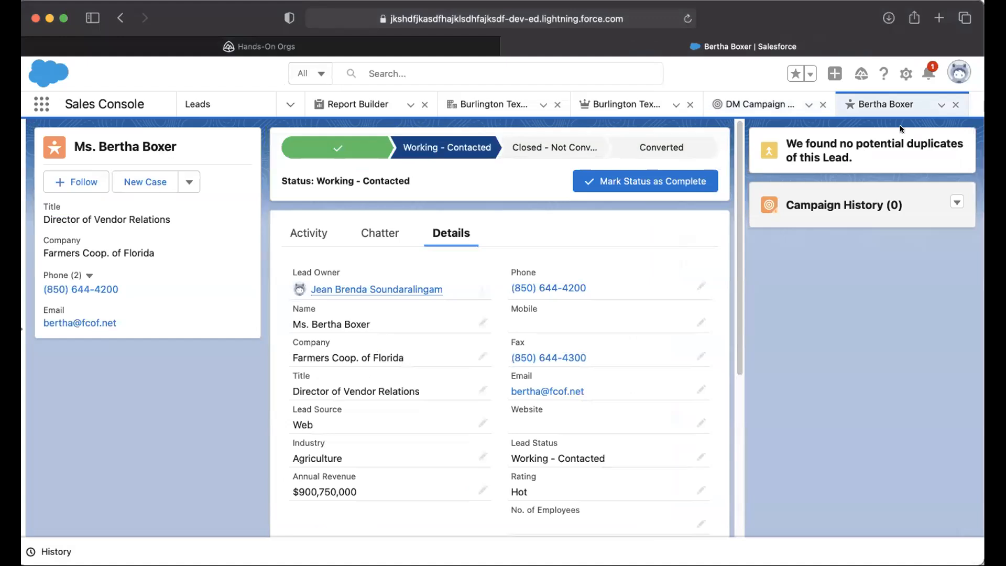
pyautogui.click(956, 105)
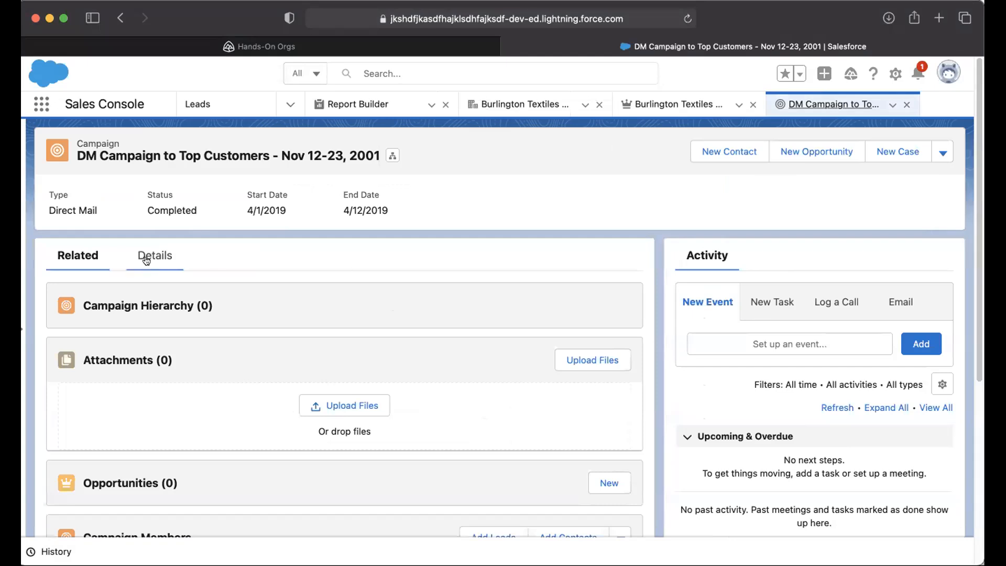
pyautogui.scroll(-5, 236, 410)
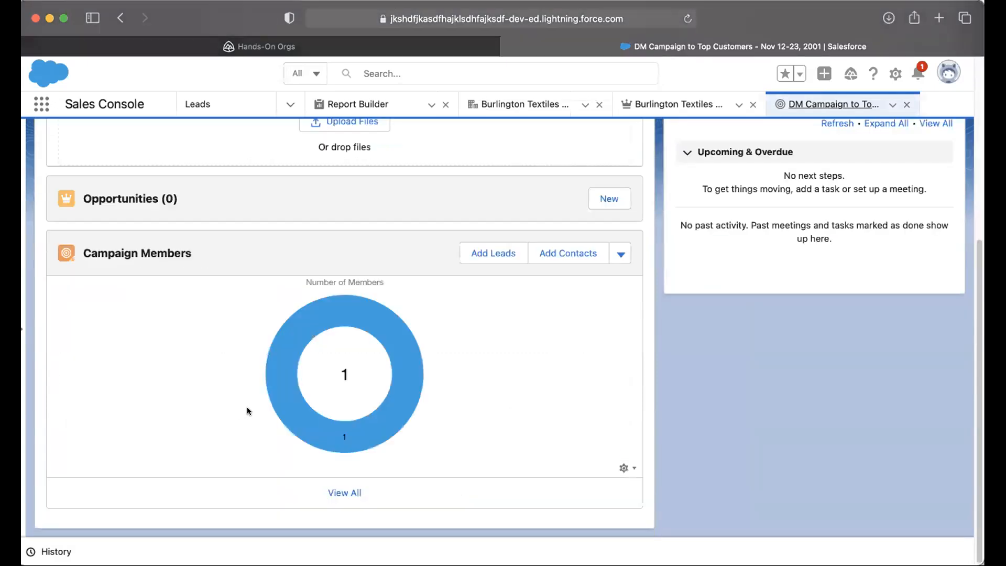
# Step: Open the Farmers Coop. of Florida lead from the DM campaign's full member list and view its Chatter feed
pyautogui.click(334, 494)
pyautogui.click(115, 257)
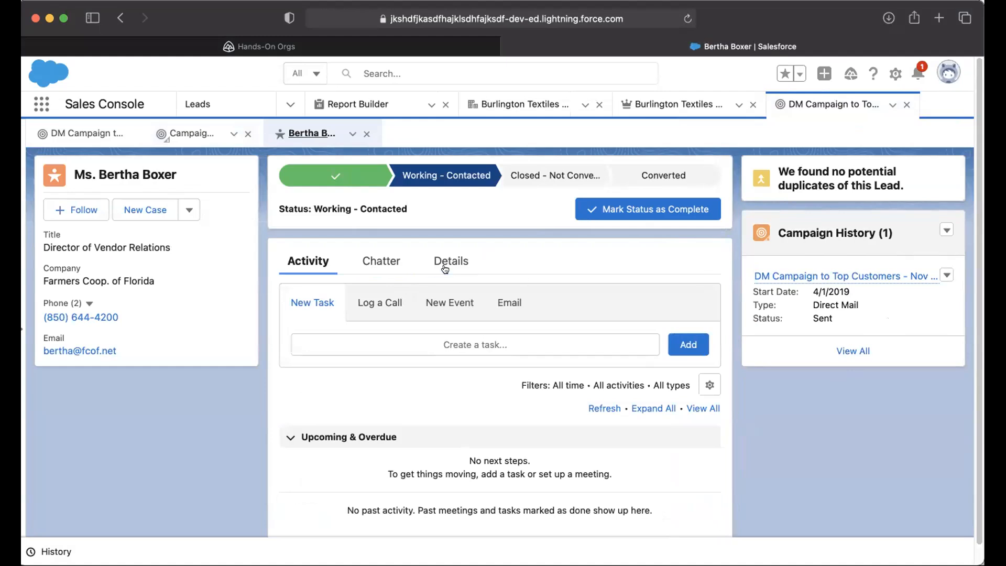
pyautogui.click(388, 270)
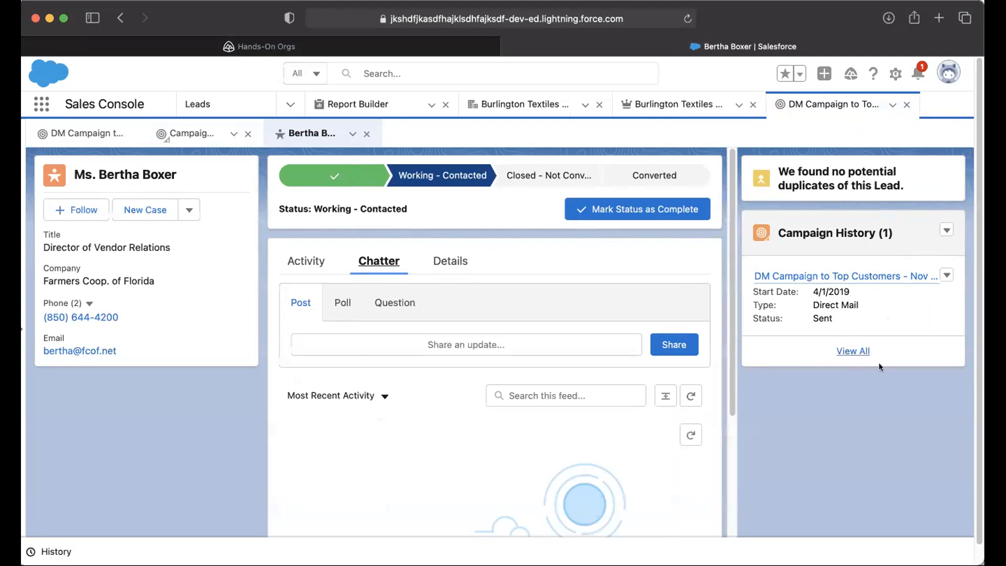
pyautogui.scroll(-5, 552, 408)
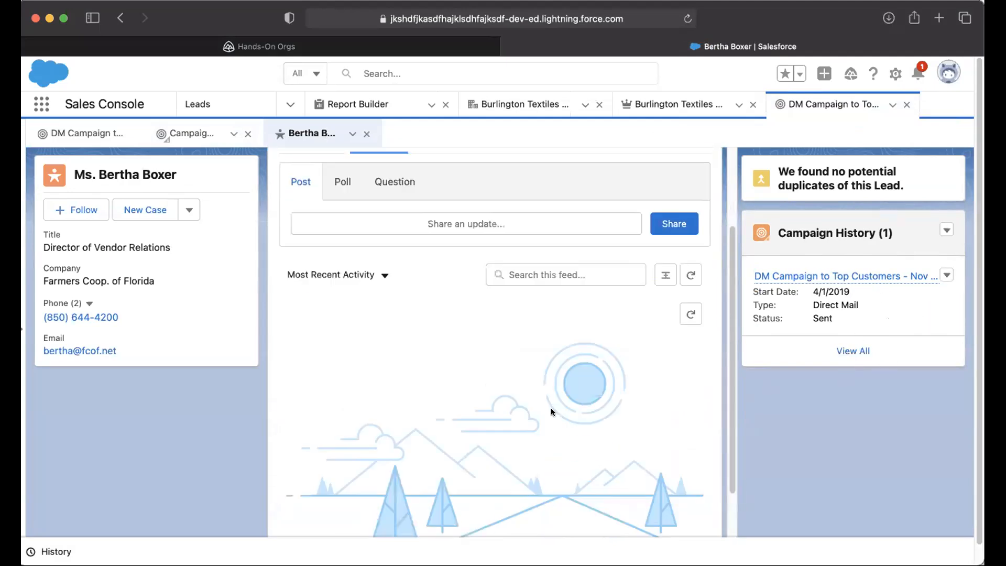
pyautogui.scroll(5, 537, 392)
# Step: Examine the lead's details, including the potential duplicates notice and the campaign history
pyautogui.click(451, 261)
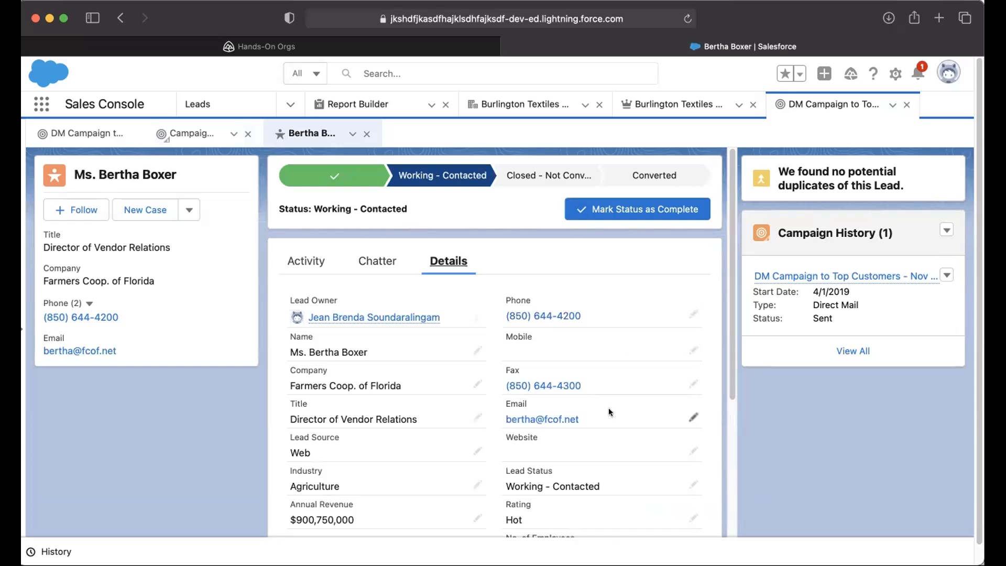
pyautogui.scroll(-10, 608, 411)
pyautogui.scroll(10, 641, 417)
pyautogui.moveTo(784, 167); pyautogui.dragTo(911, 183)
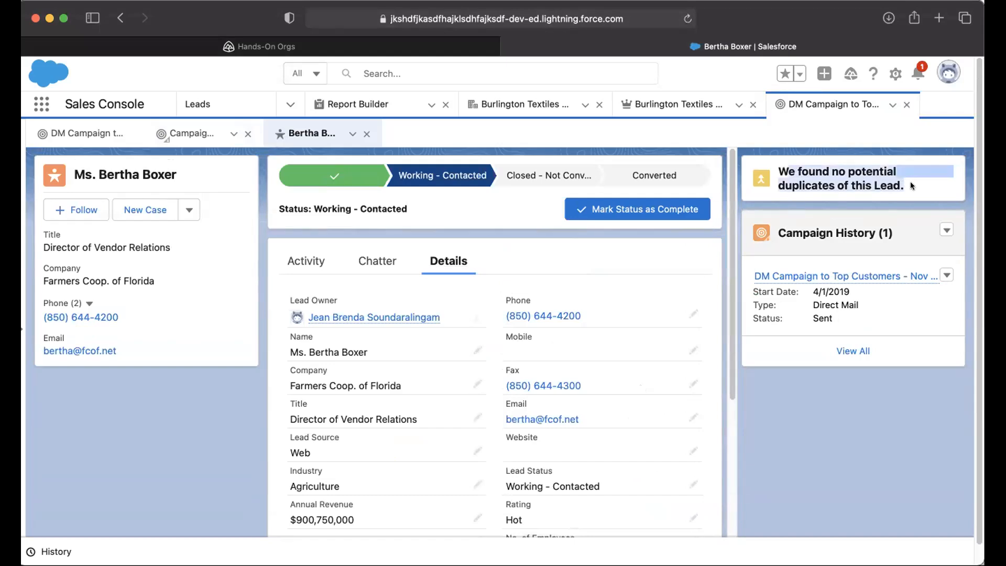
pyautogui.click(890, 397)
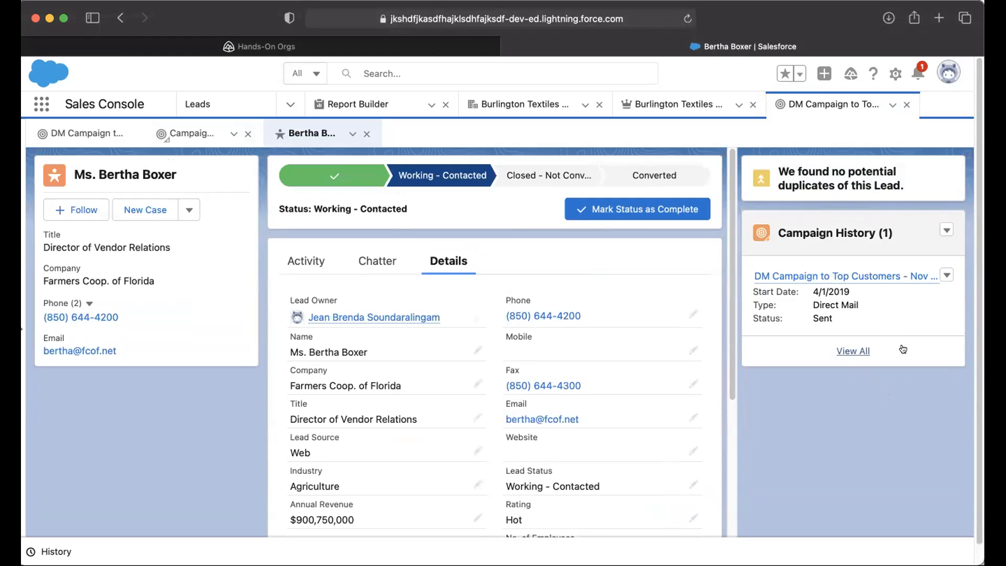
pyautogui.scroll(-3, 624, 308)
pyautogui.scroll(3, 624, 309)
pyautogui.scroll(-10, 643, 315)
pyautogui.scroll(10, 644, 314)
pyautogui.scroll(-5, 649, 314)
pyautogui.scroll(5, 649, 315)
# Step: Open the Log a Call form in the lead's activity section and review its fields
pyautogui.click(322, 265)
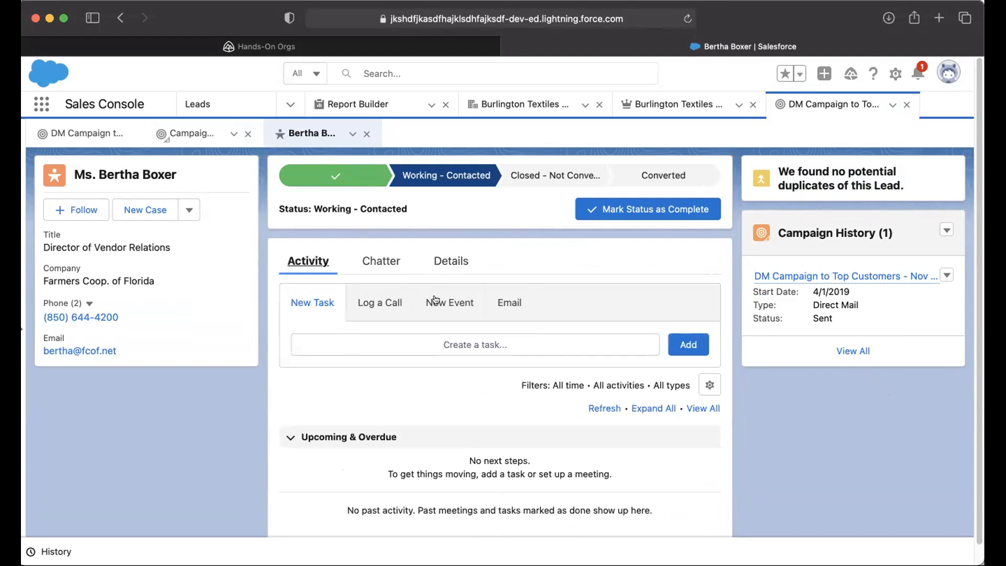
pyautogui.click(377, 303)
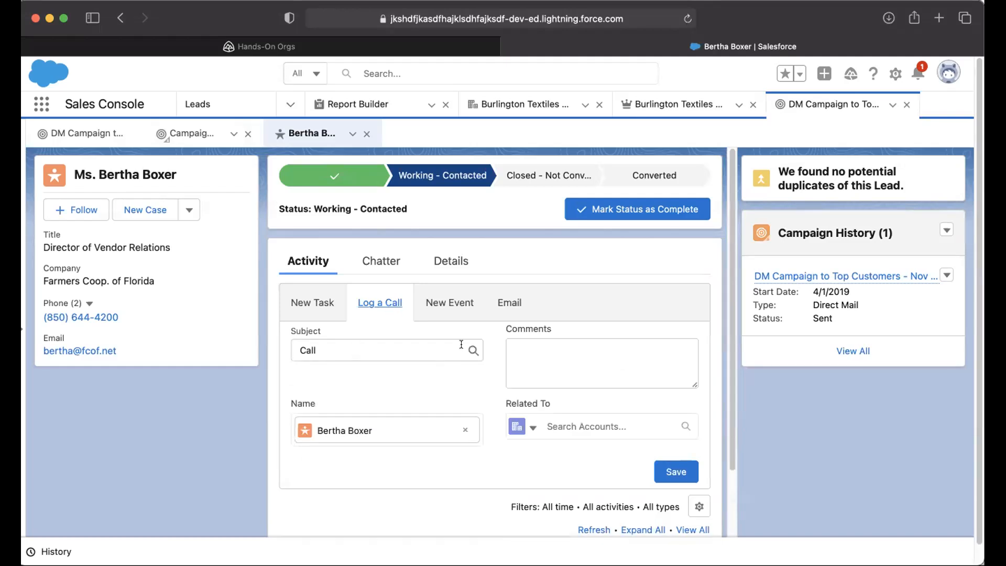
pyautogui.click(549, 356)
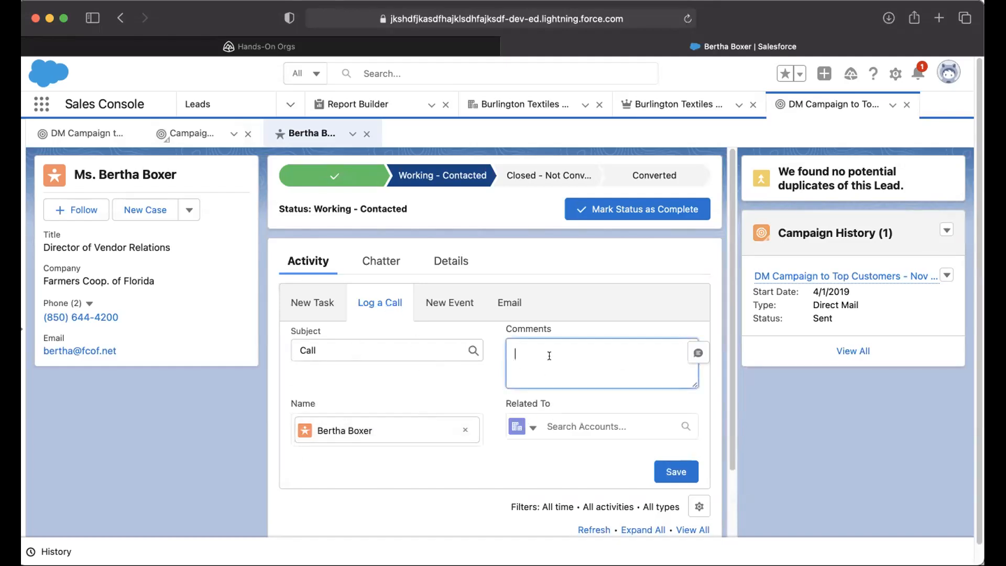
pyautogui.scroll(-5, 565, 424)
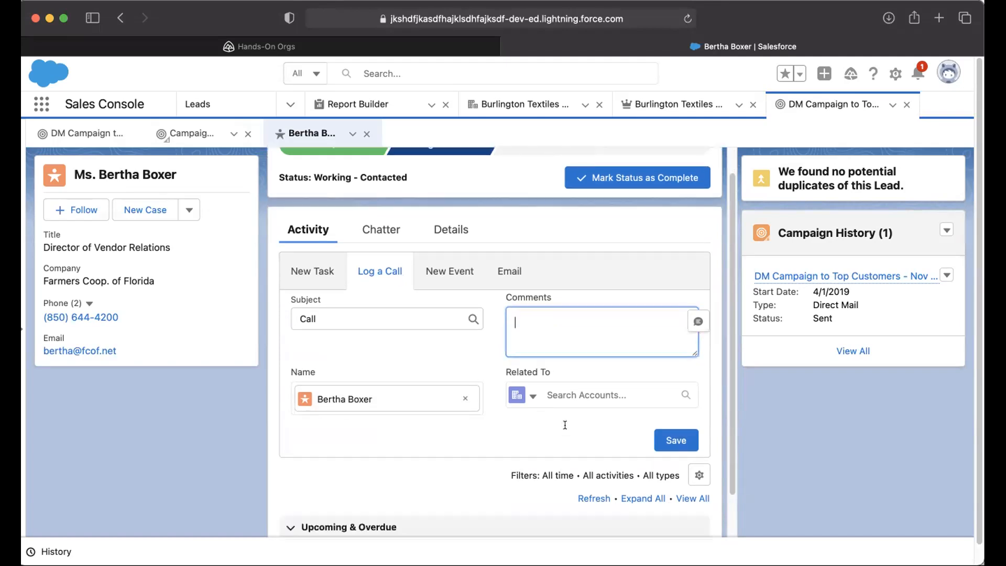
pyautogui.scroll(5, 566, 426)
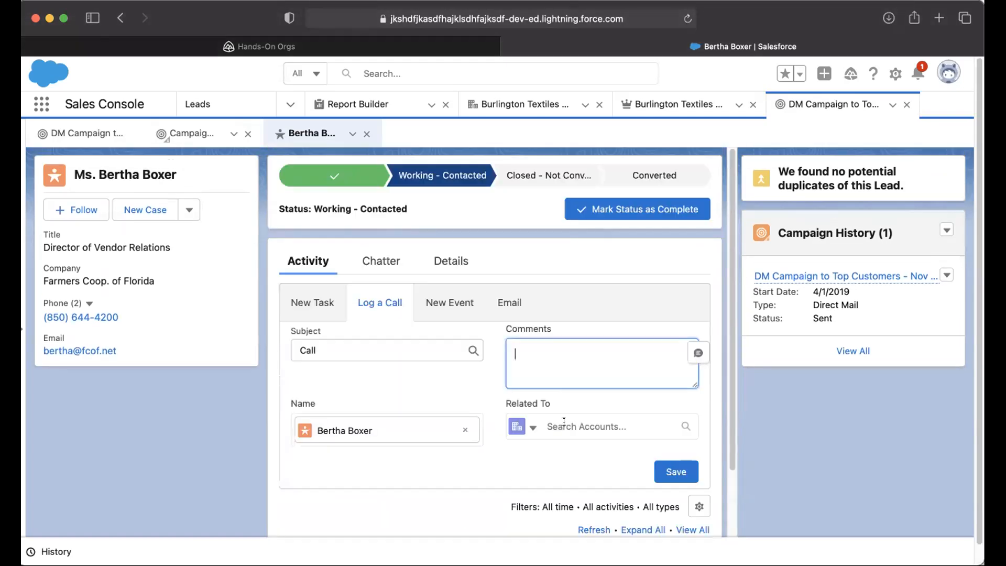
# Step: View the lead's New Task and Email activity forms
pyautogui.click(330, 294)
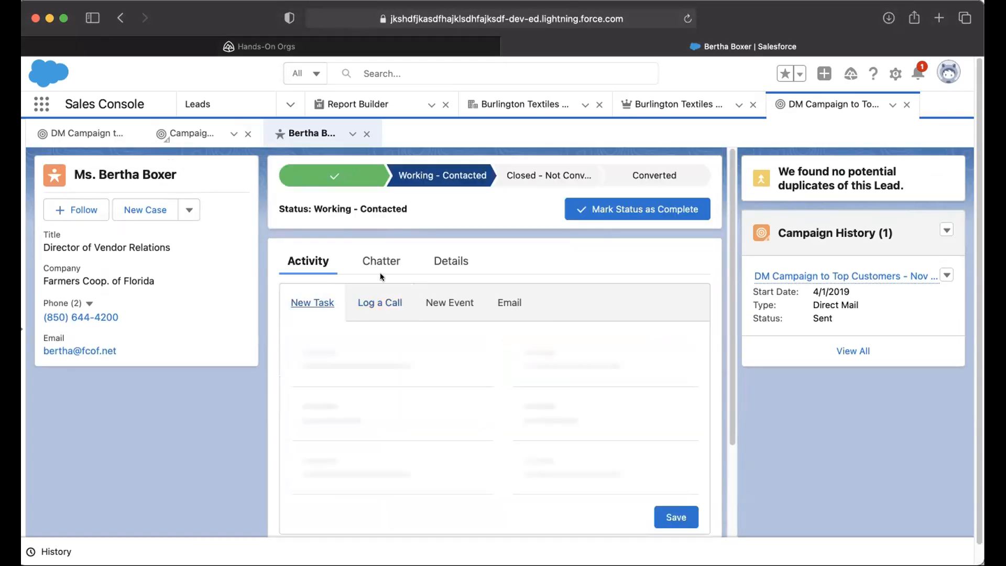
pyautogui.click(461, 301)
pyautogui.click(504, 302)
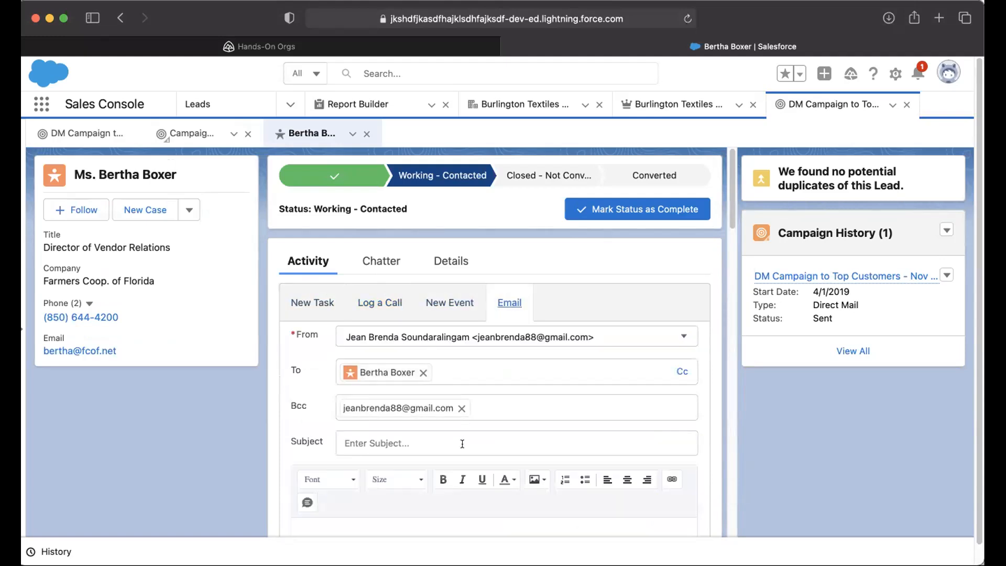
# Step: Open the lead's New Event form and review its subject choices, dates, assignment and location fields
pyautogui.click(444, 312)
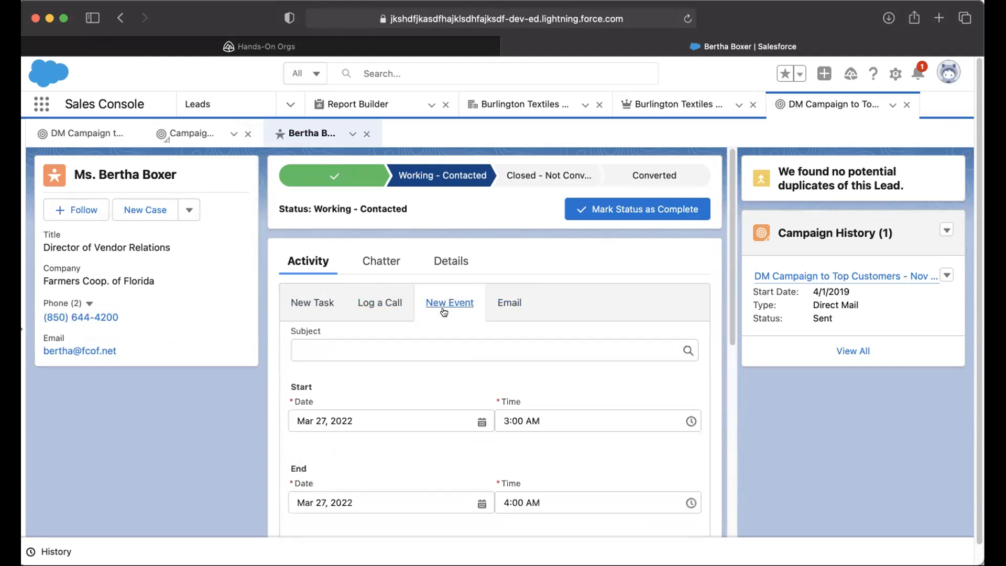
pyautogui.click(372, 342)
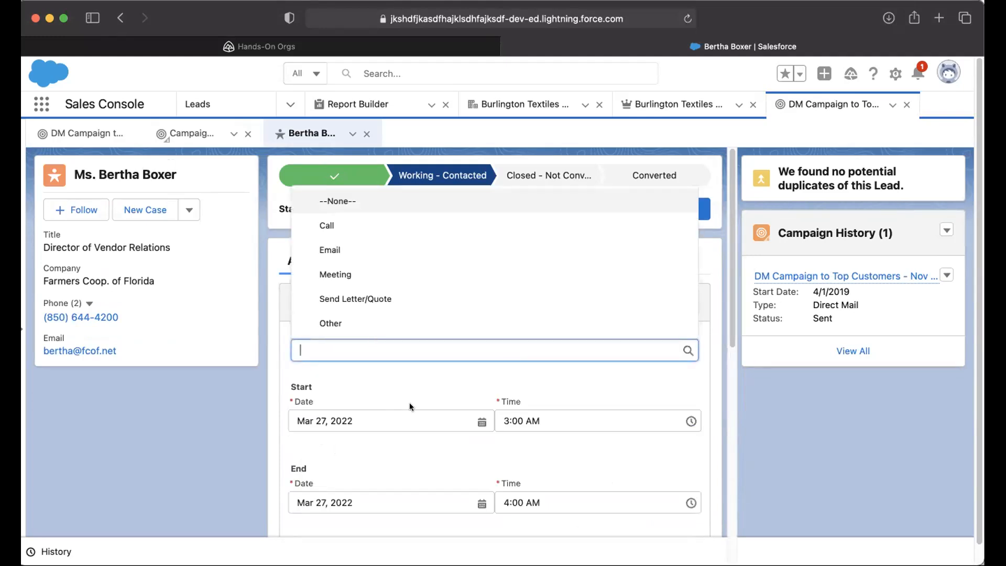
pyautogui.click(385, 379)
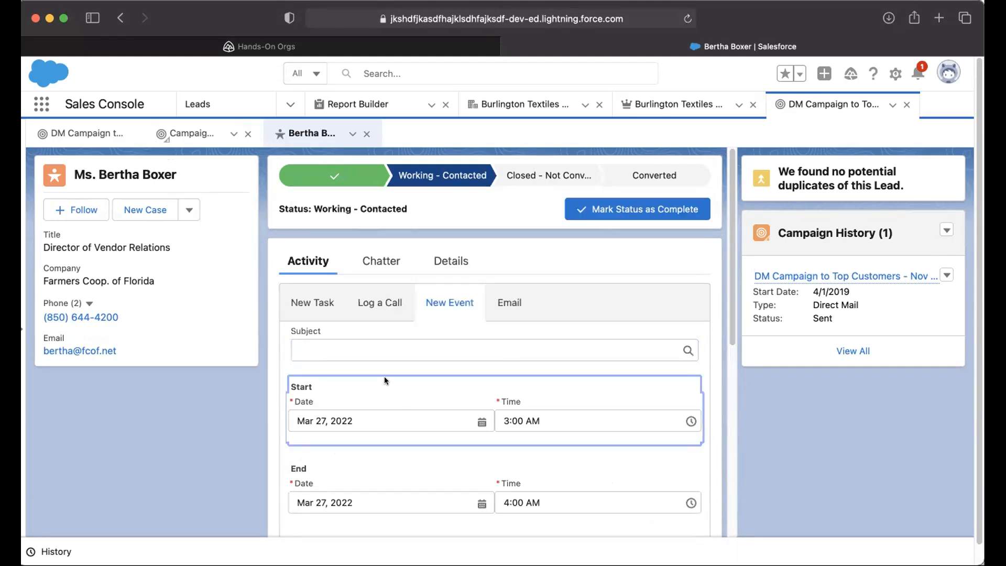
pyautogui.click(352, 350)
pyautogui.scroll(-5, 429, 426)
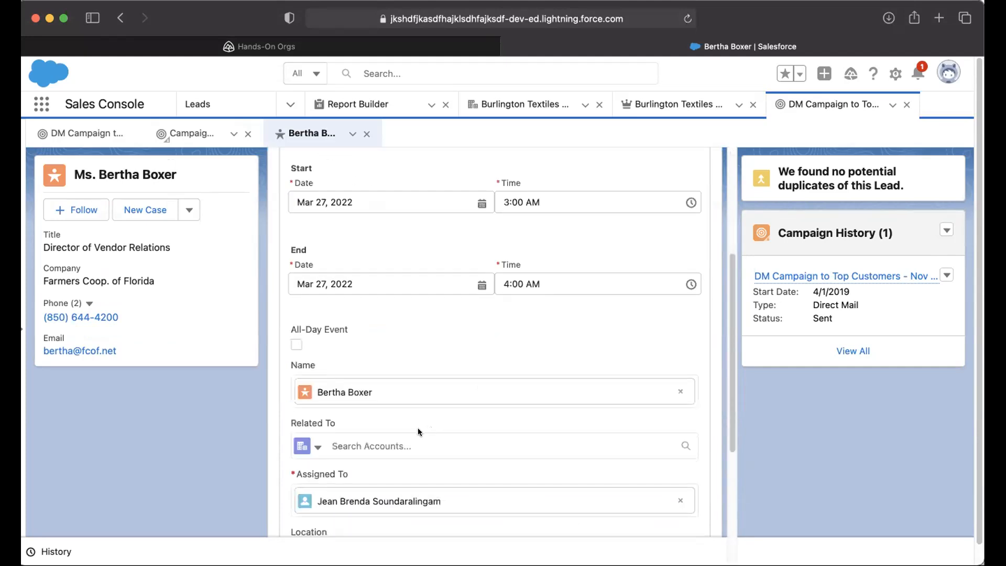
pyautogui.scroll(-3, 423, 445)
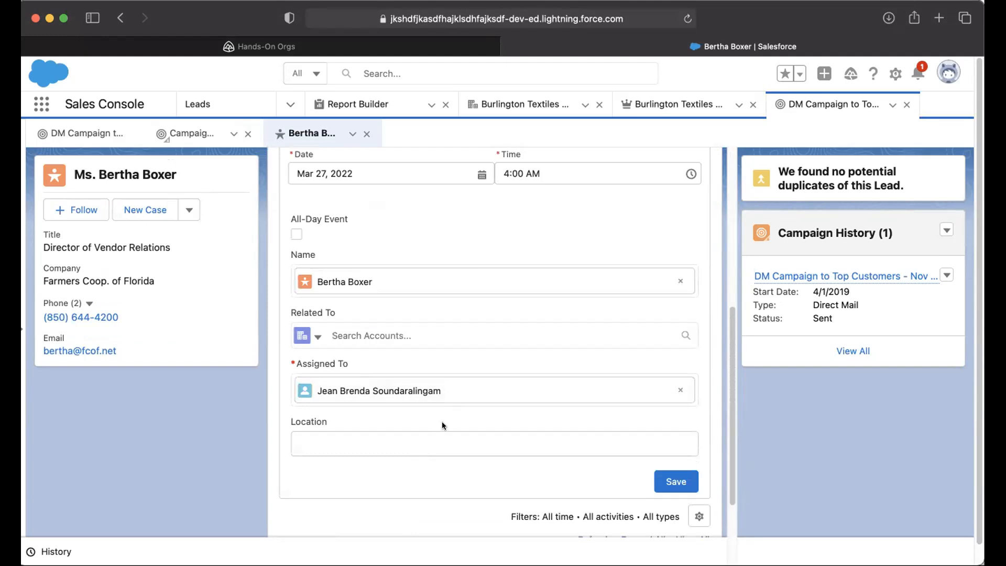
pyautogui.scroll(9, 449, 442)
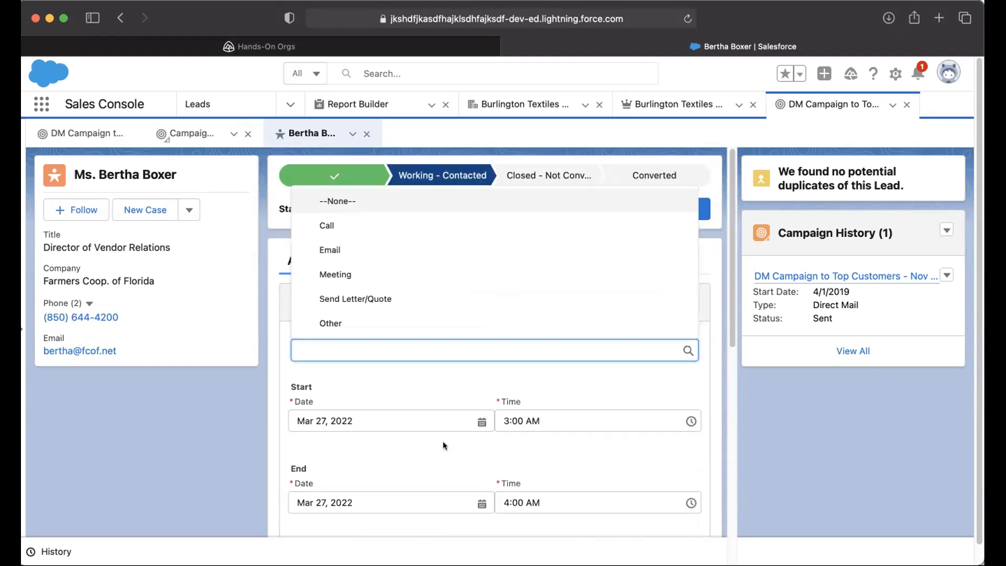
# Step: Select the Converted stage for the Farmers Coop. of Florida lead and open its conversion form
pyautogui.click(429, 153)
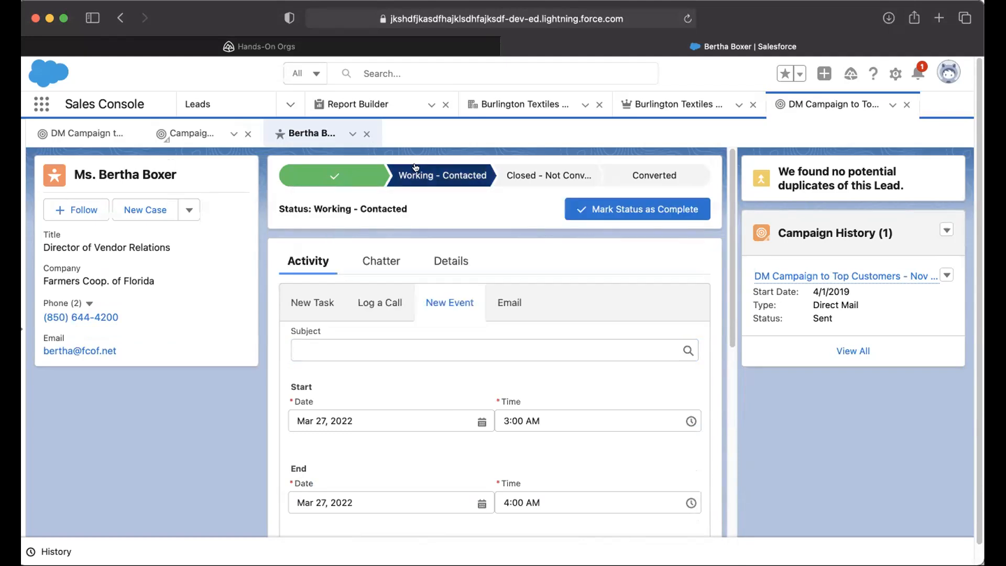
pyautogui.click(650, 177)
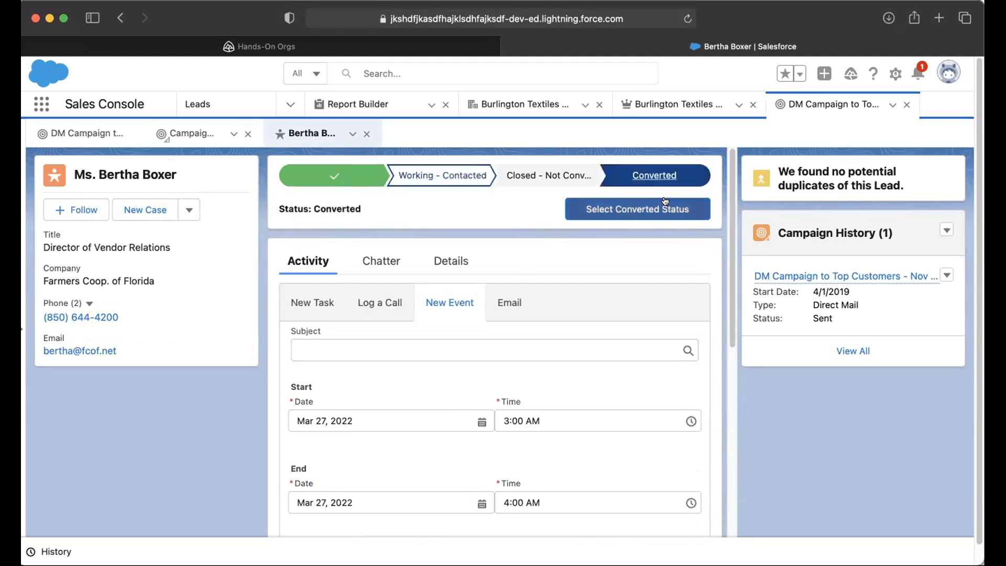
pyautogui.click(646, 210)
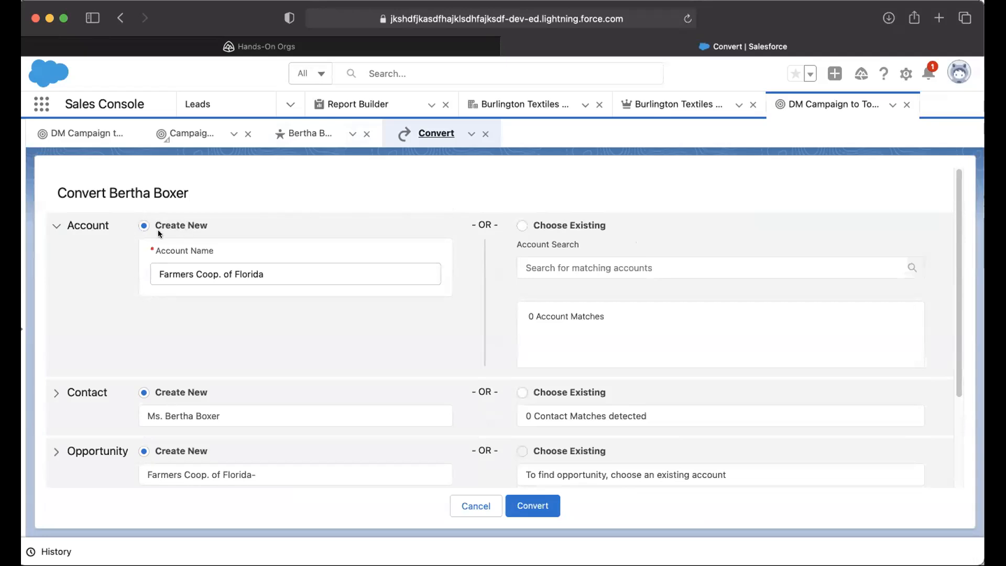
# Step: Search the existing accounts for "farmers" and return the account choice to Create New
pyautogui.click(521, 227)
pyautogui.click(575, 258)
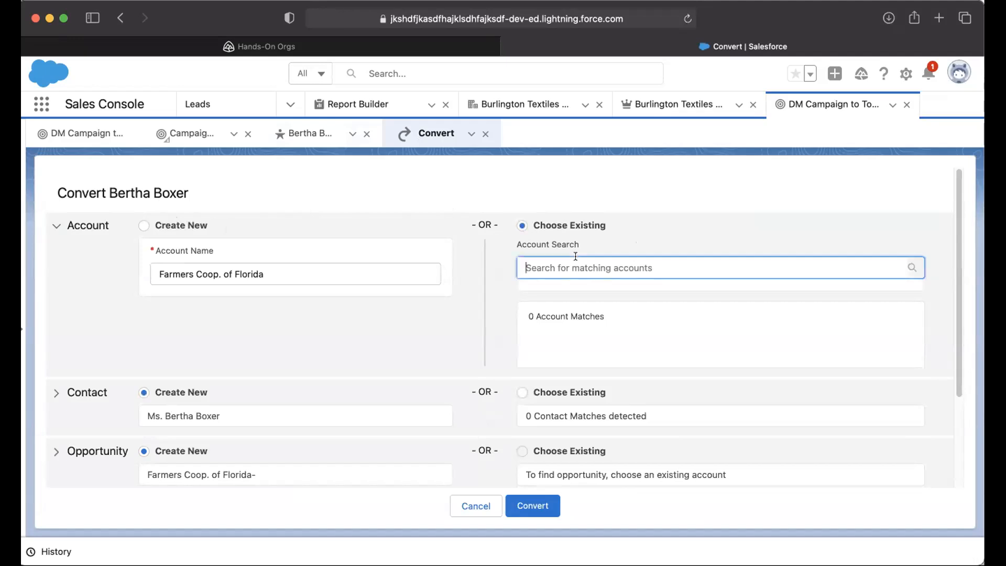
pyautogui.write('farmers')
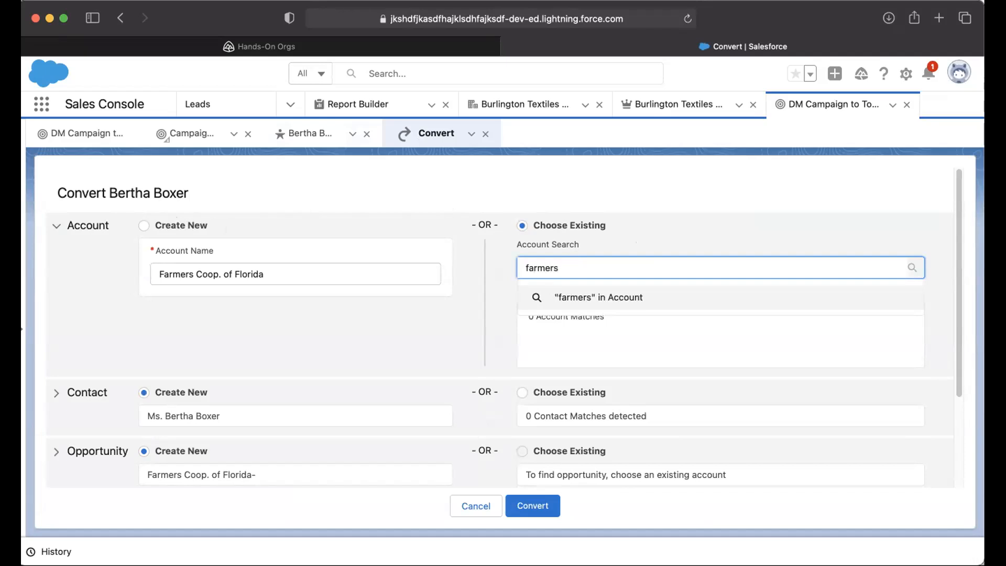
pyautogui.press('Return')
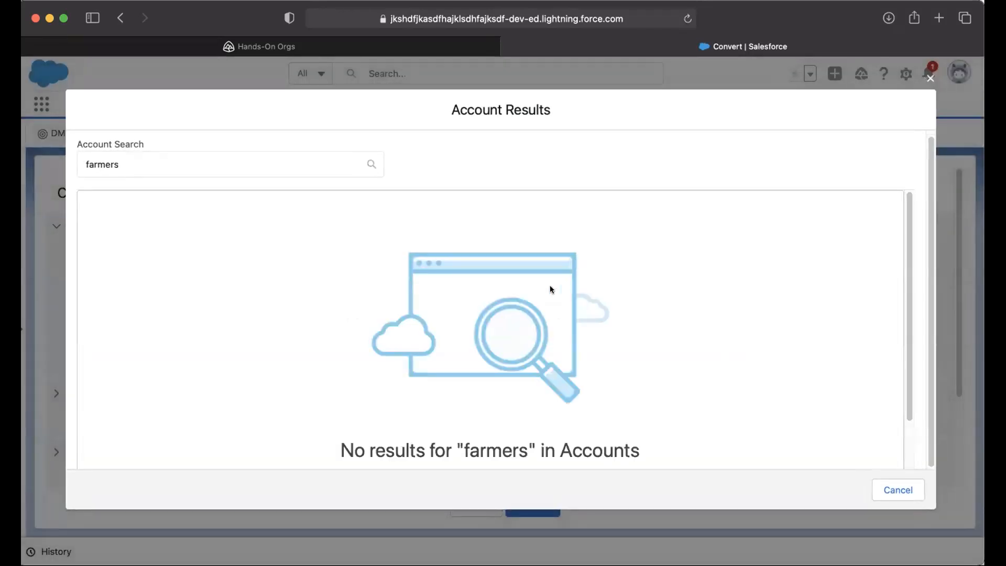
pyautogui.click(931, 78)
pyautogui.click(139, 225)
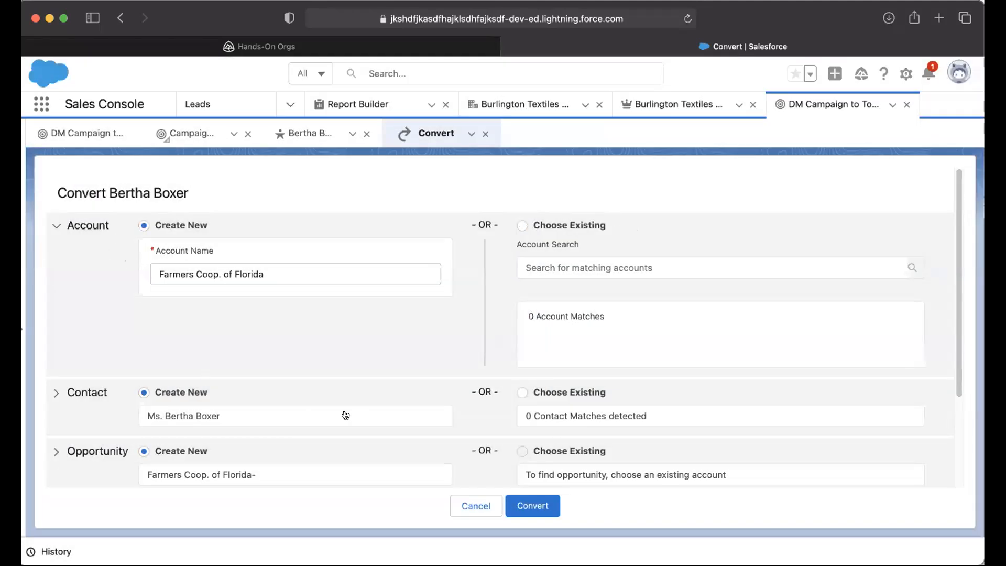
# Step: Search the existing contacts for the lead's first name and return the contact choice to Create New
pyautogui.click(521, 386)
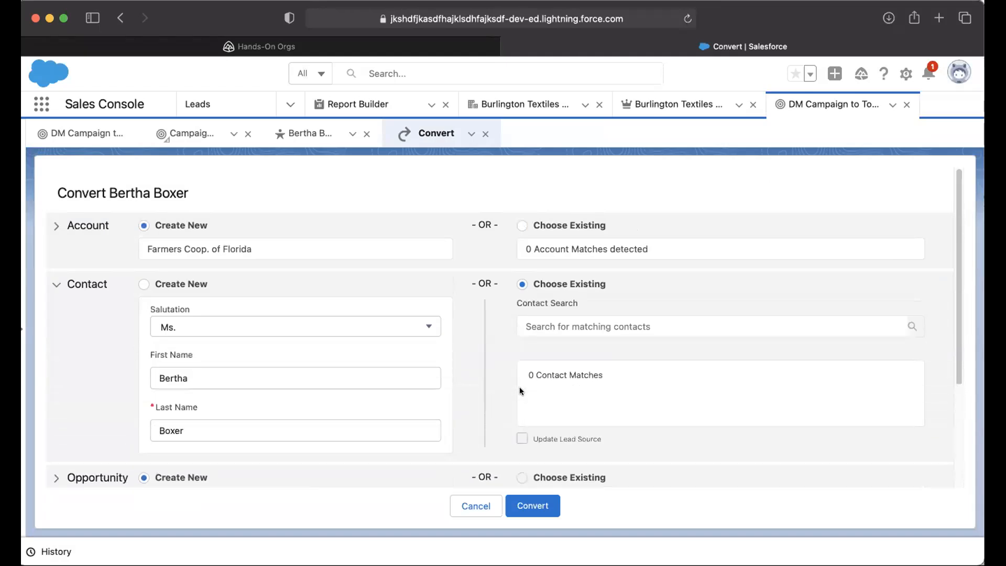
pyautogui.click(594, 325)
pyautogui.write('b')
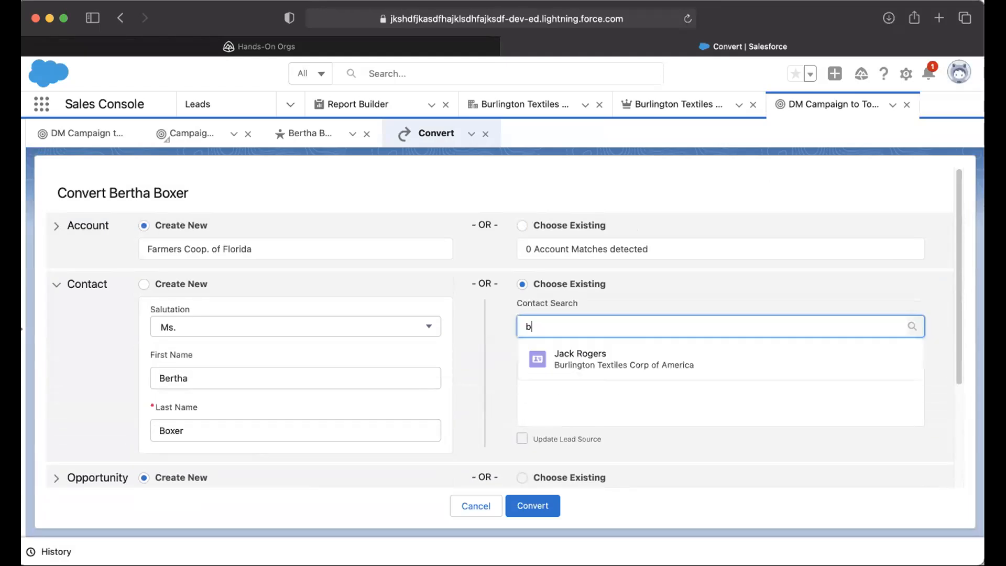
pyautogui.write('ertha')
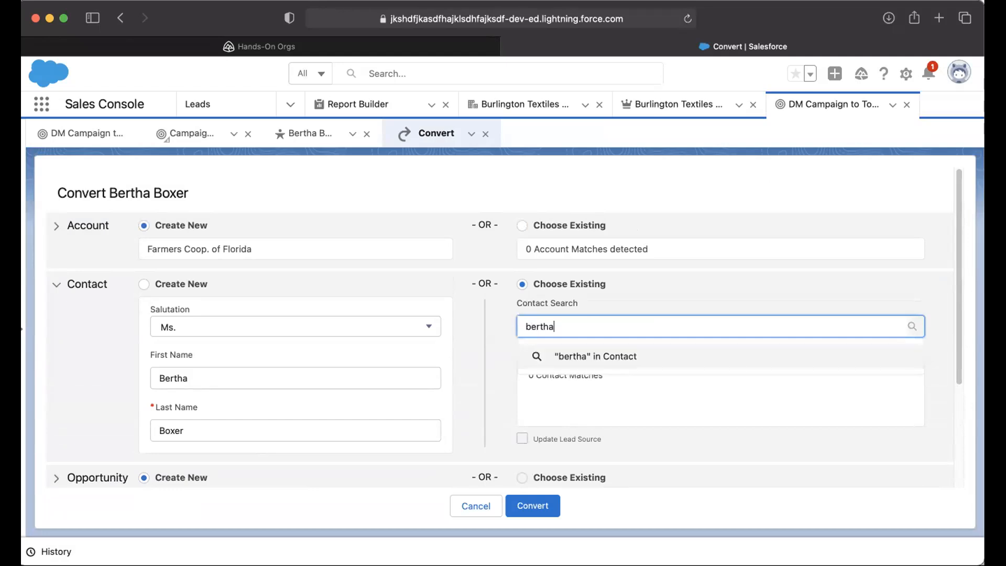
pyautogui.press('Return')
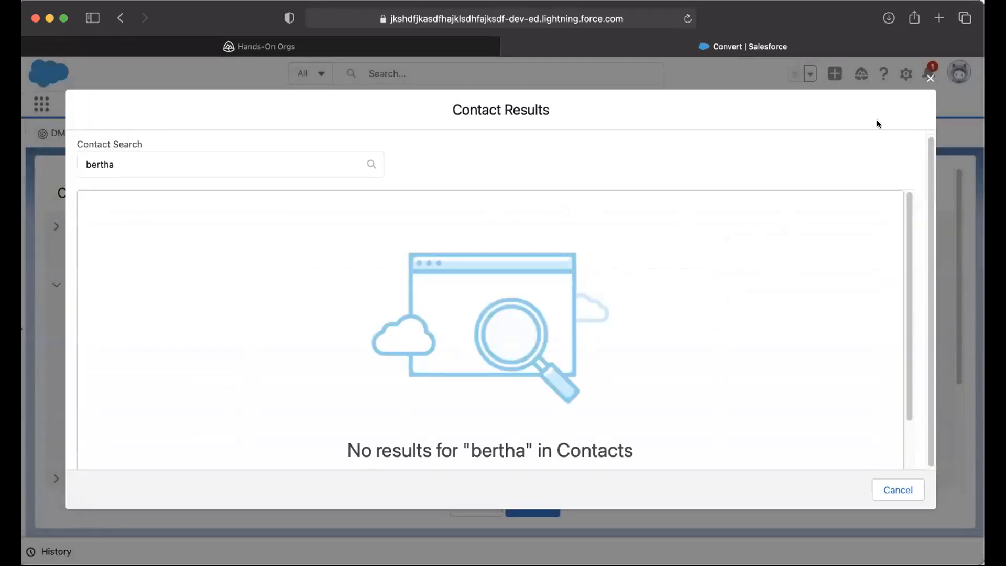
pyautogui.click(927, 80)
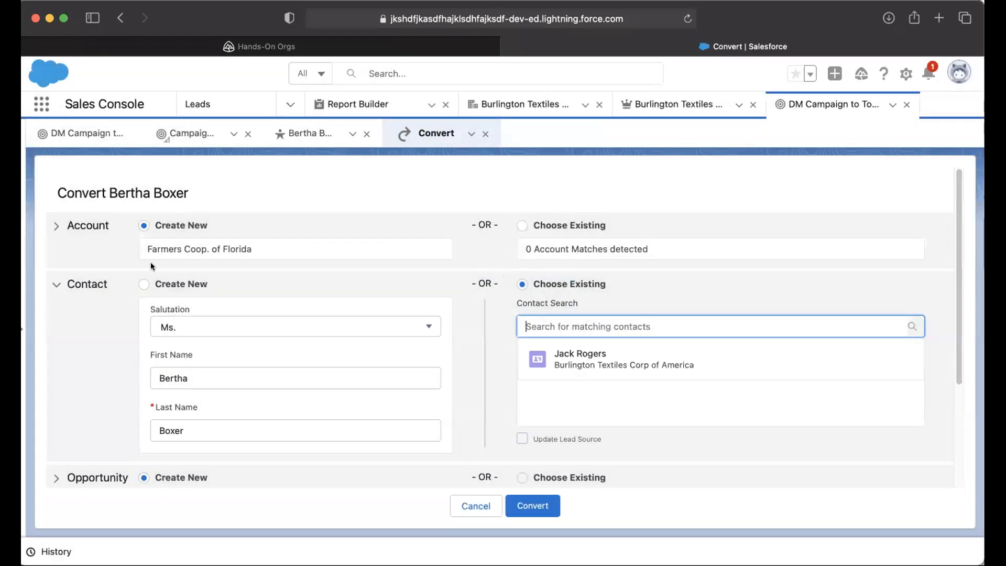
pyautogui.click(138, 282)
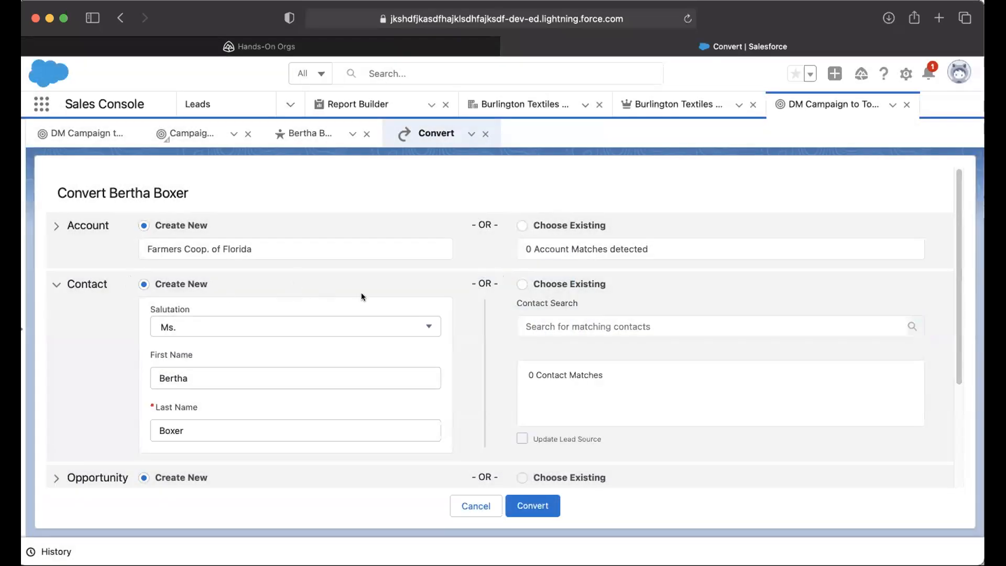
# Step: Try the option not to create an opportunity upon conversion, and return the opportunity choice to Create New
pyautogui.scroll(-5, 482, 367)
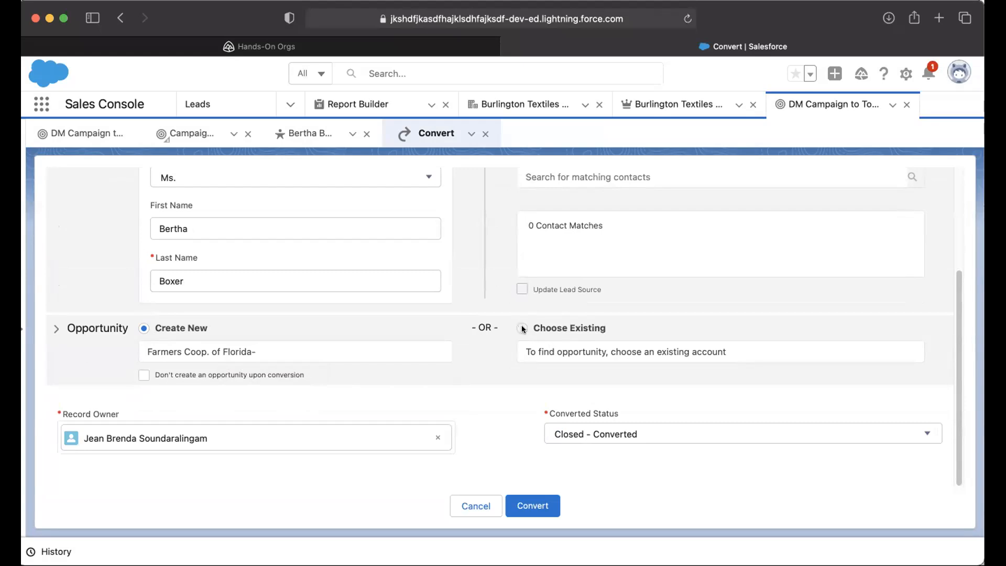
pyautogui.click(141, 375)
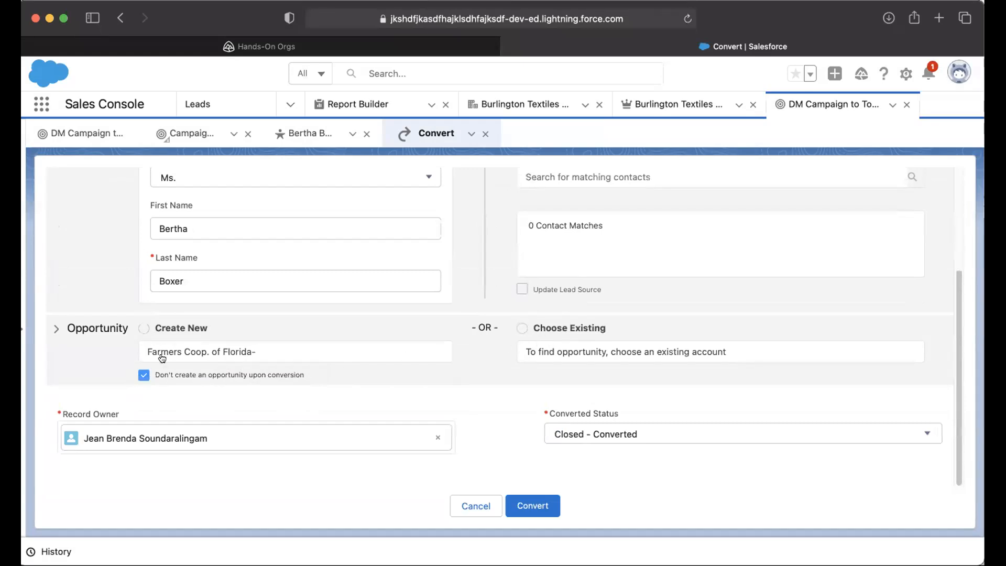
pyautogui.click(140, 326)
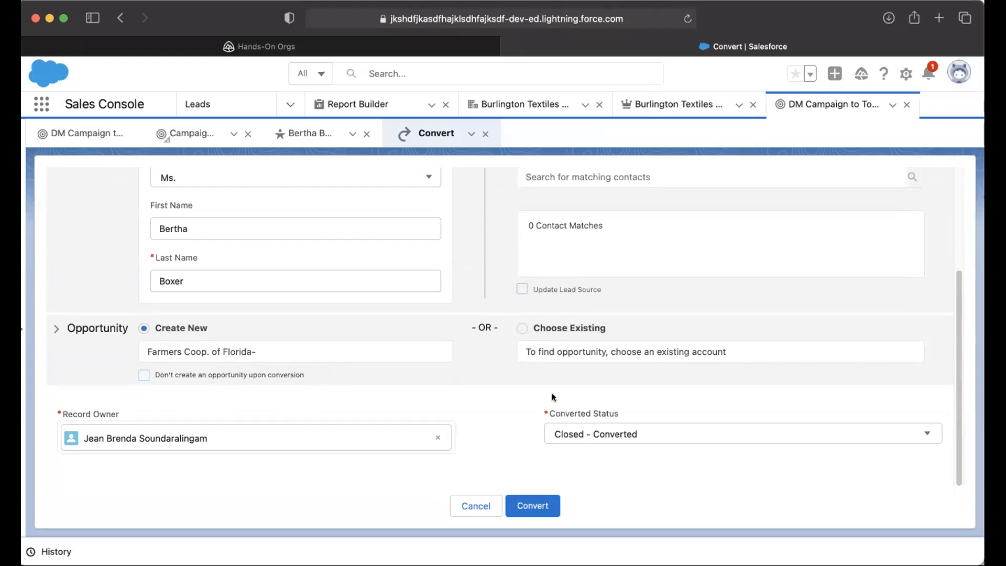
# Step: Convert the Farmers Coop. of Florida lead with the converted status Closed - Converted, creating a new account, contact and opportunity
pyautogui.scroll(1, 450, 419)
pyautogui.scroll(-1, 524, 421)
pyautogui.click(640, 431)
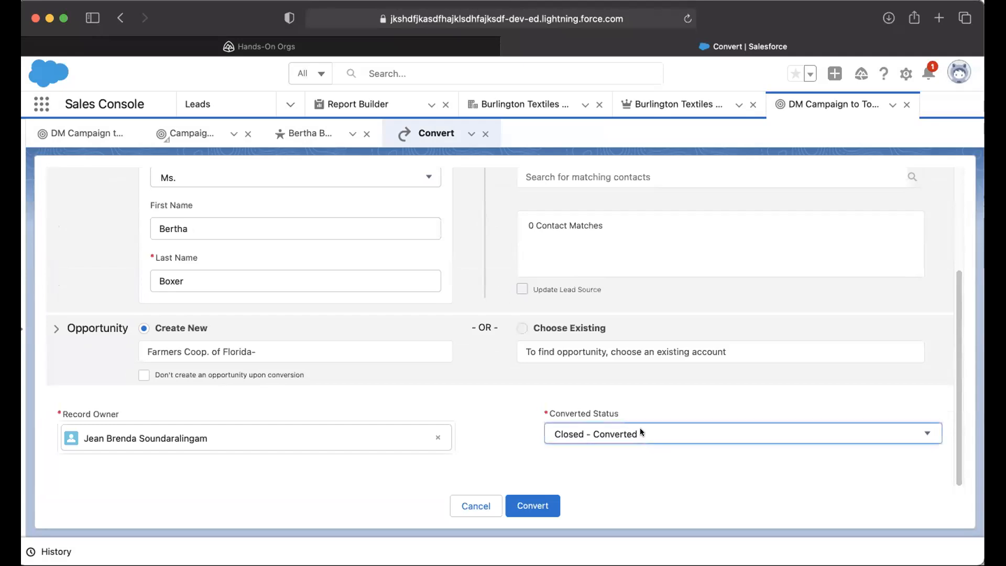
pyautogui.click(640, 430)
pyautogui.click(542, 501)
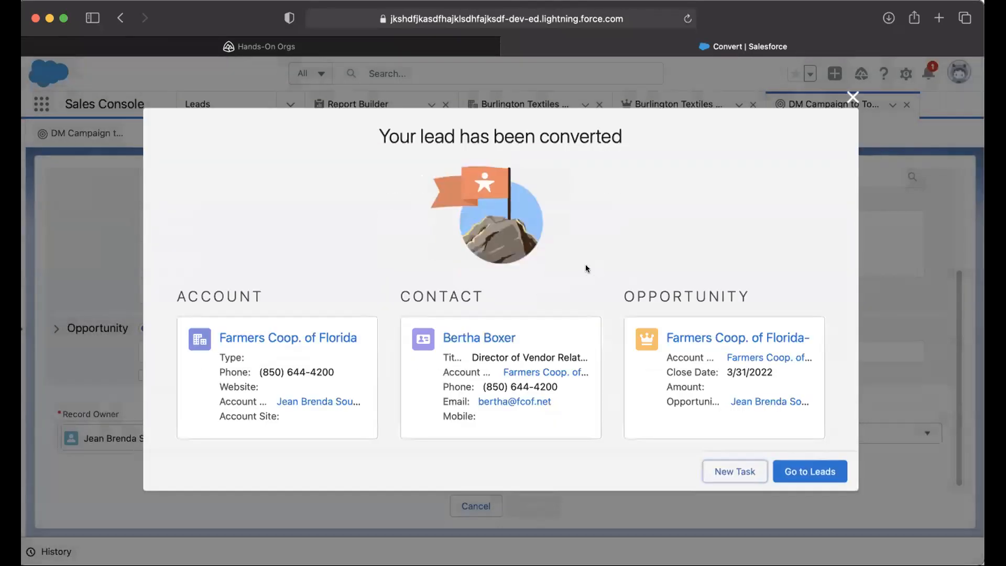
pyautogui.moveTo(401, 138); pyautogui.dragTo(570, 137)
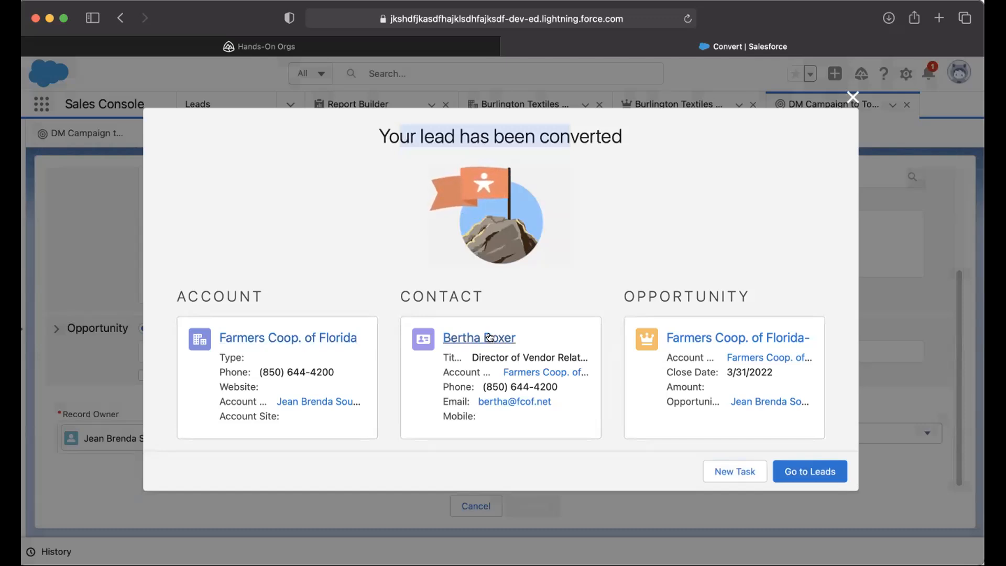
# Step: Open the converted lead's Farmers Coop. of Florida- opportunity in a separate browser tab and show its details
pyautogui.rightClick(693, 340)
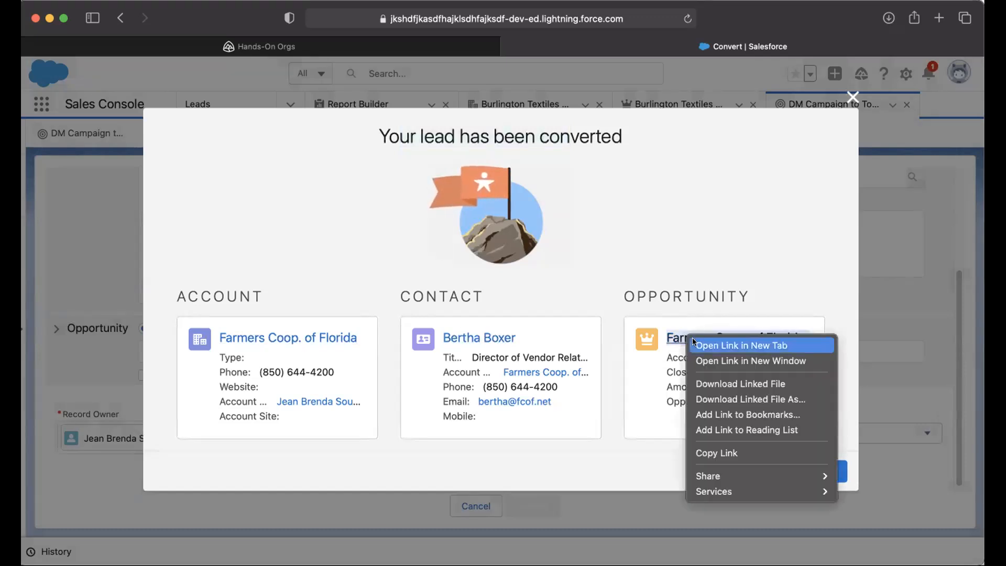
pyautogui.click(695, 345)
pyautogui.click(768, 51)
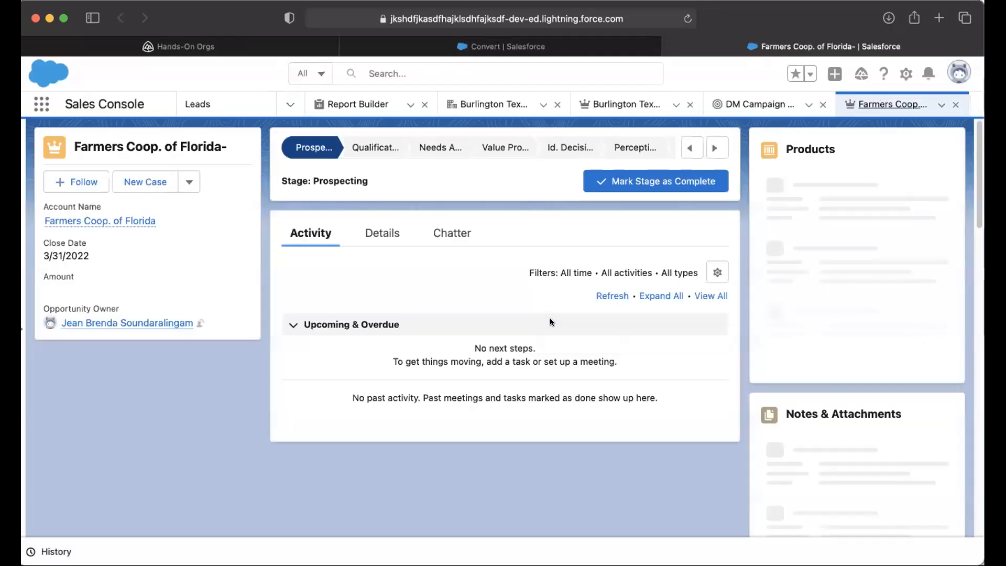
pyautogui.click(380, 232)
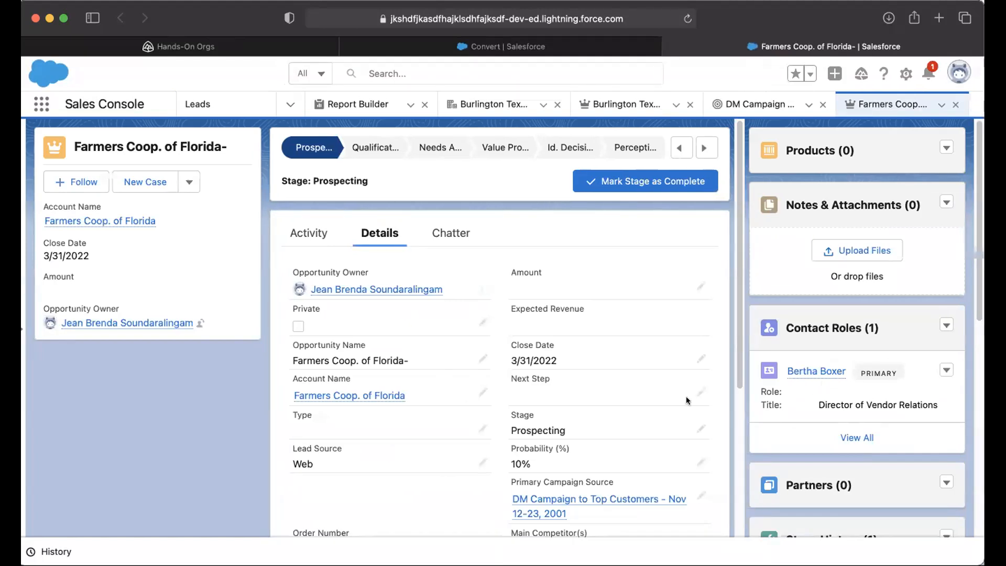
# Step: Examine the opportunity's contact roles, stage history, primary campaign source and available product actions
pyautogui.scroll(-5, 806, 410)
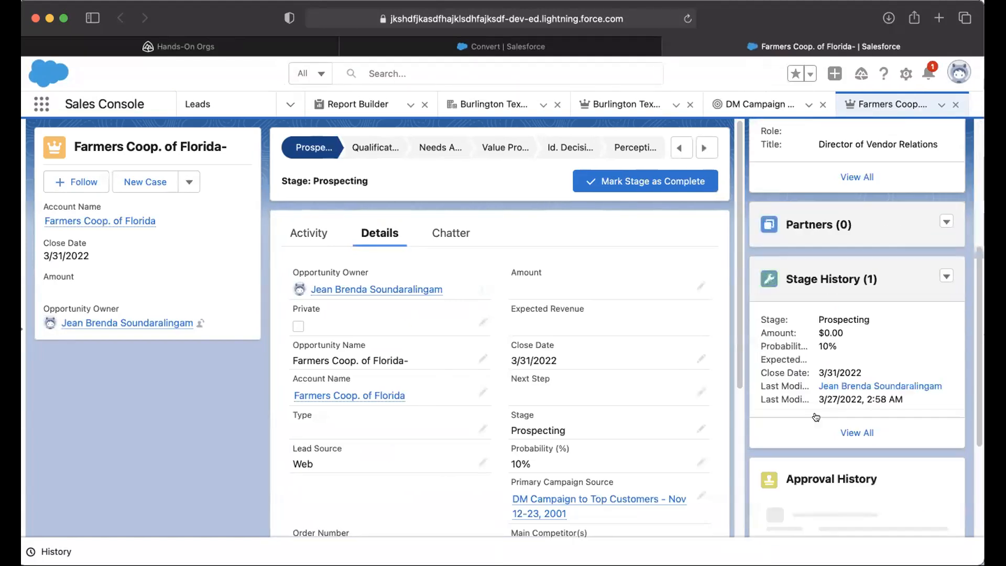
pyautogui.scroll(1, 839, 367)
pyautogui.moveTo(811, 352); pyautogui.dragTo(841, 369)
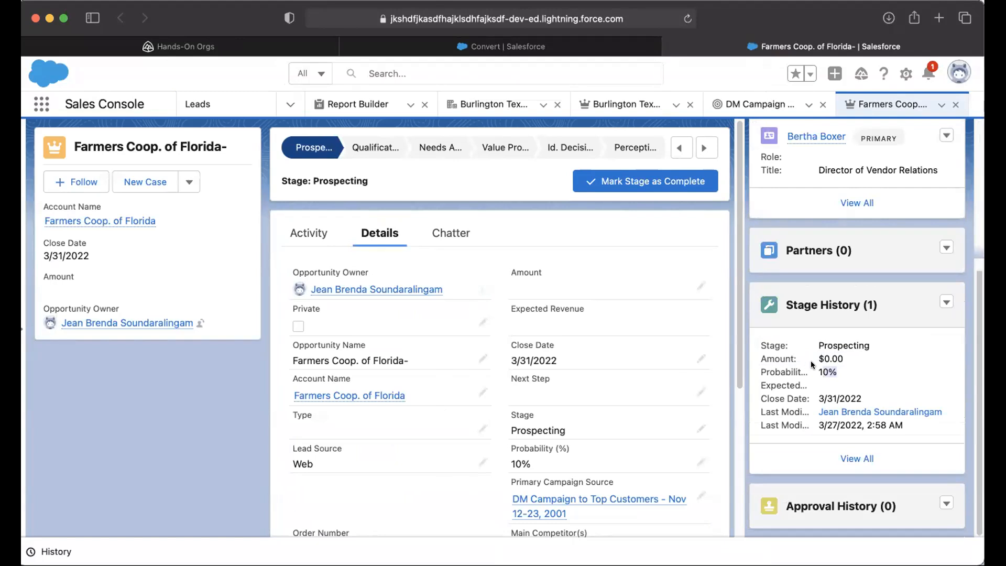
pyautogui.scroll(4, 817, 372)
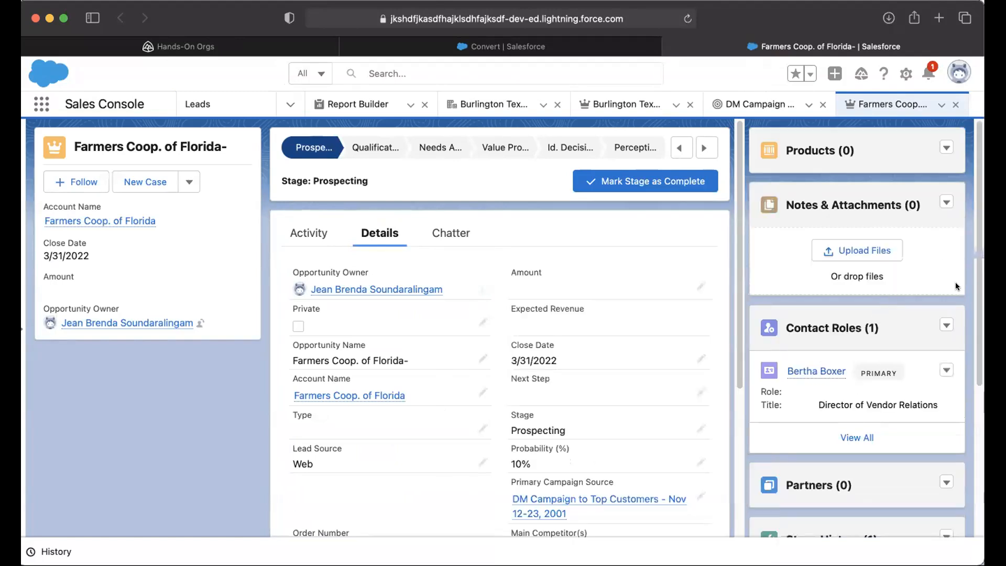
pyautogui.scroll(-5, 637, 314)
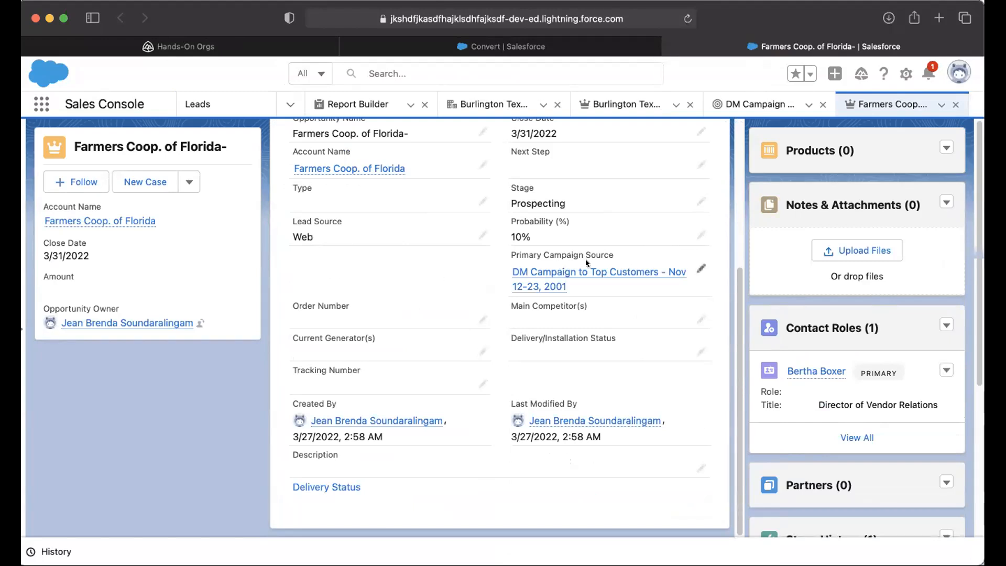
pyautogui.moveTo(580, 289)
pyautogui.moveTo(591, 290)
pyautogui.scroll(5, 666, 420)
pyautogui.click(941, 147)
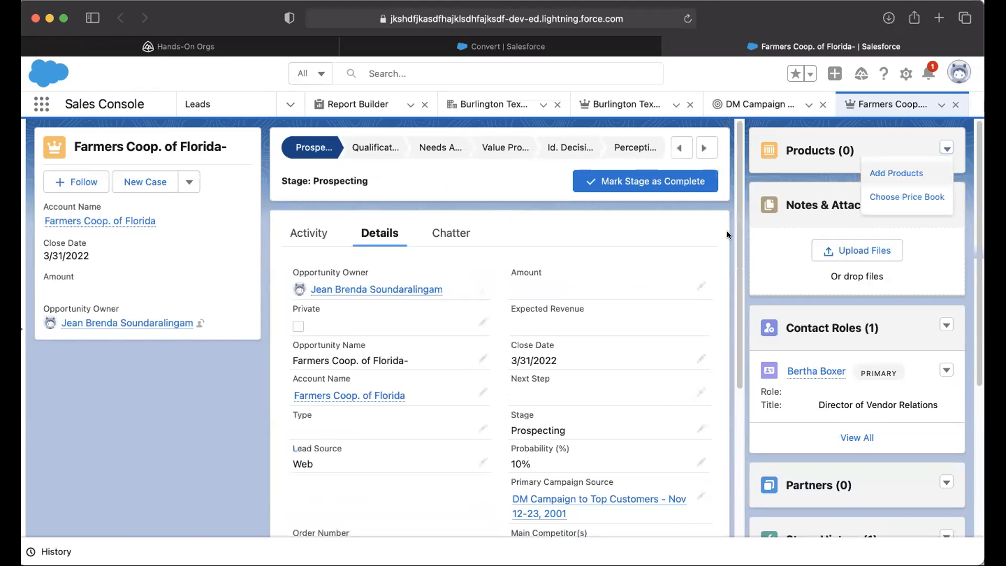
pyautogui.click(741, 235)
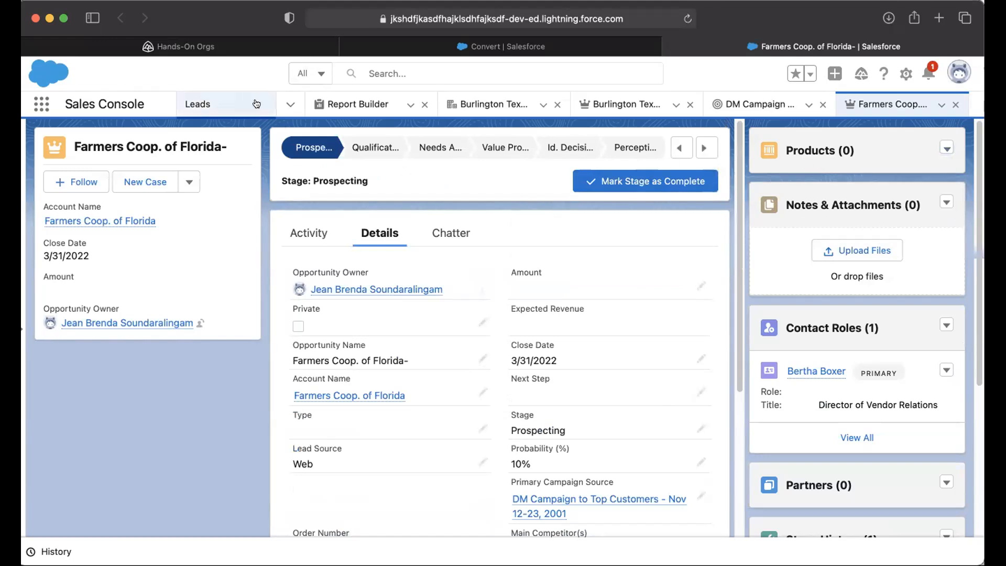
pyautogui.click(282, 104)
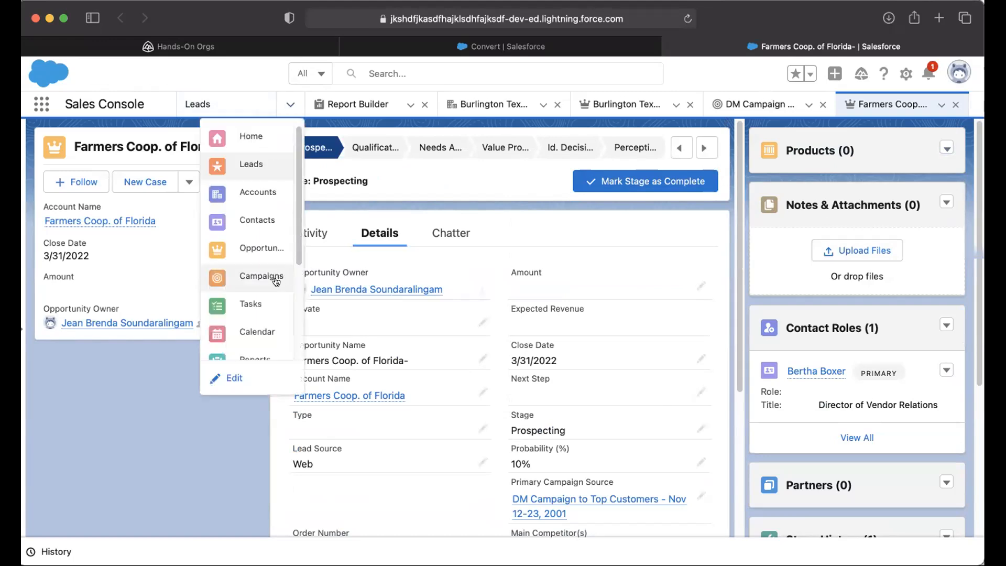
pyautogui.scroll(-5, 268, 309)
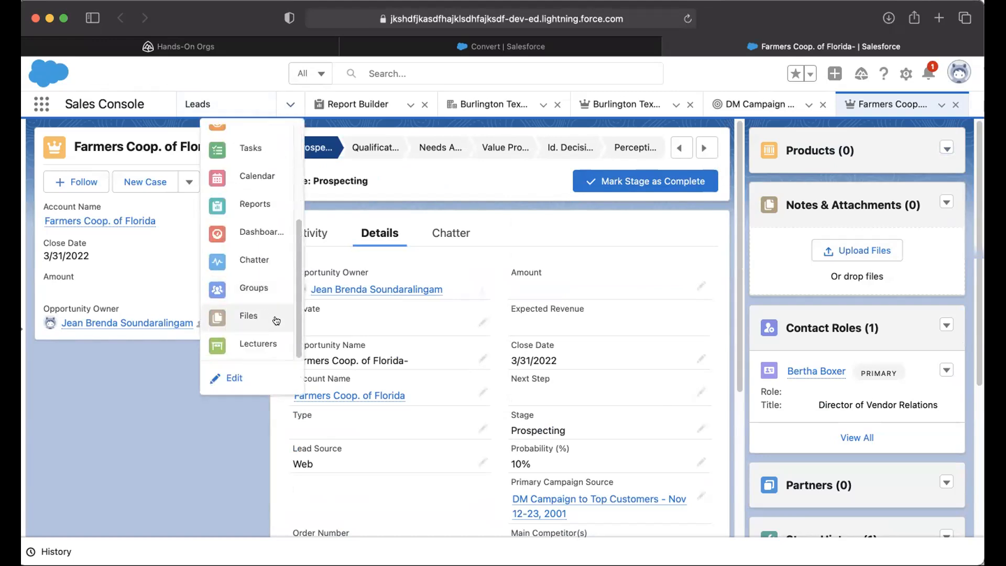
pyautogui.scroll(5, 276, 316)
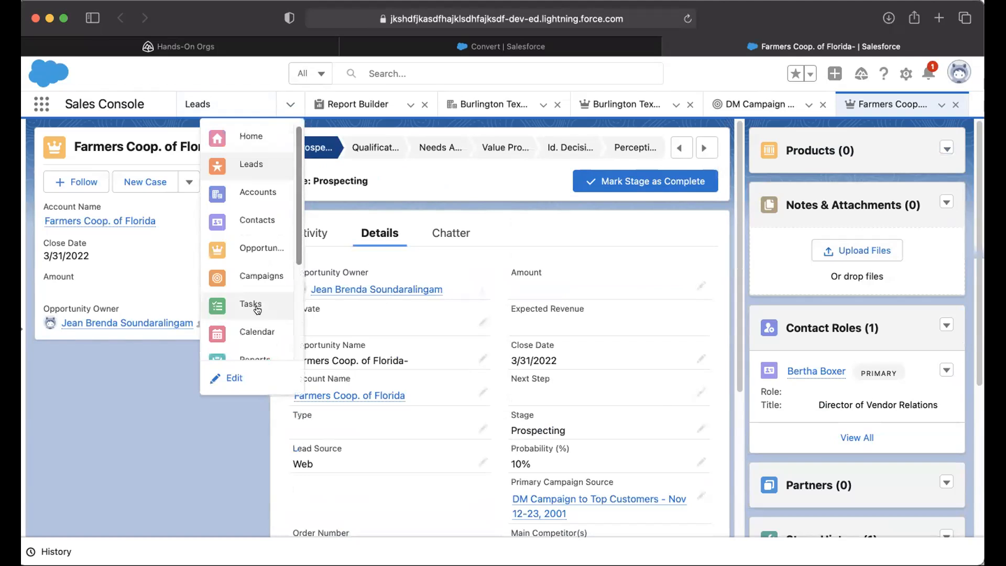
# Step: Close the Report Builder workspace tab and both Burlington Textiles workspace tabs in the console
pyautogui.click(387, 108)
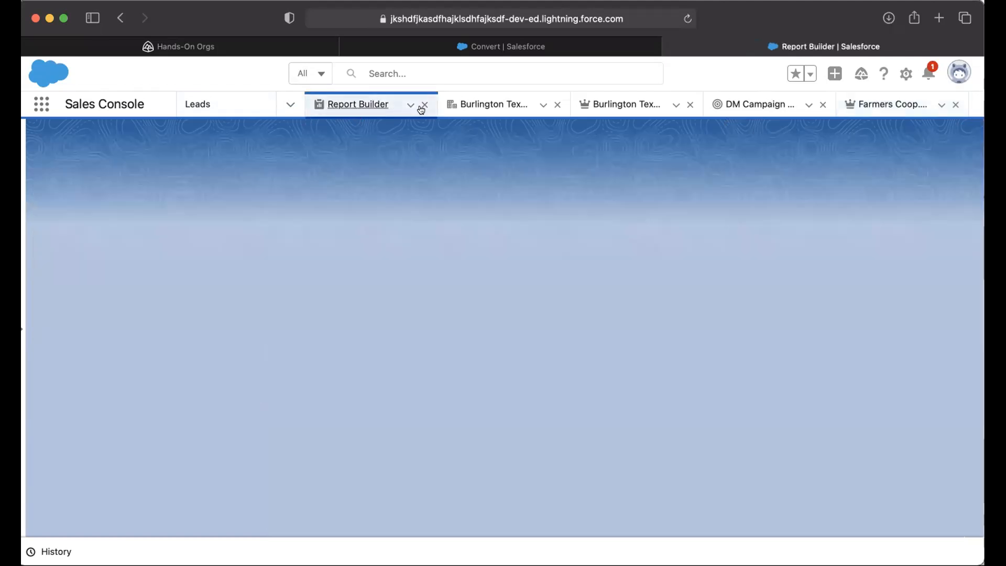
pyautogui.click(425, 104)
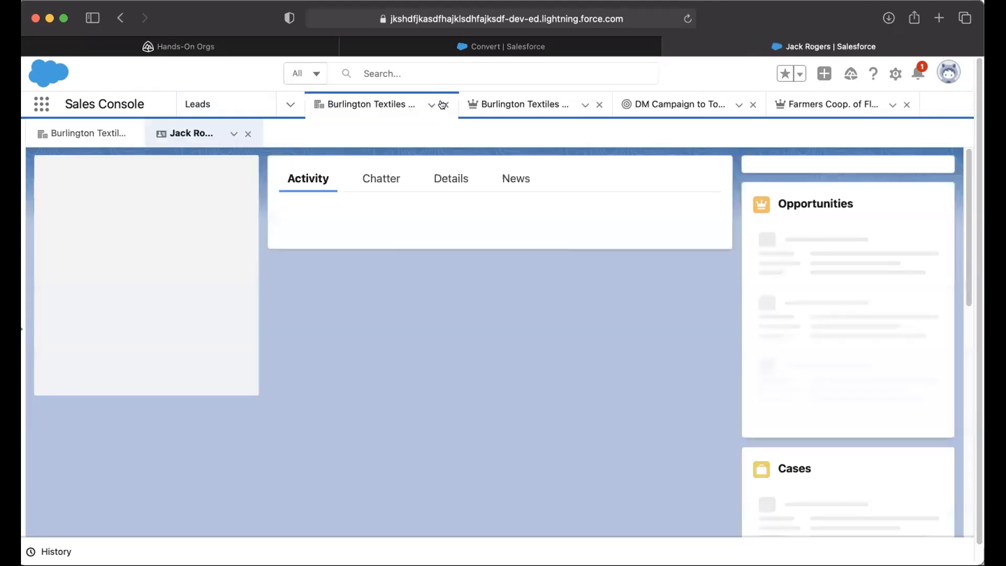
pyautogui.click(445, 105)
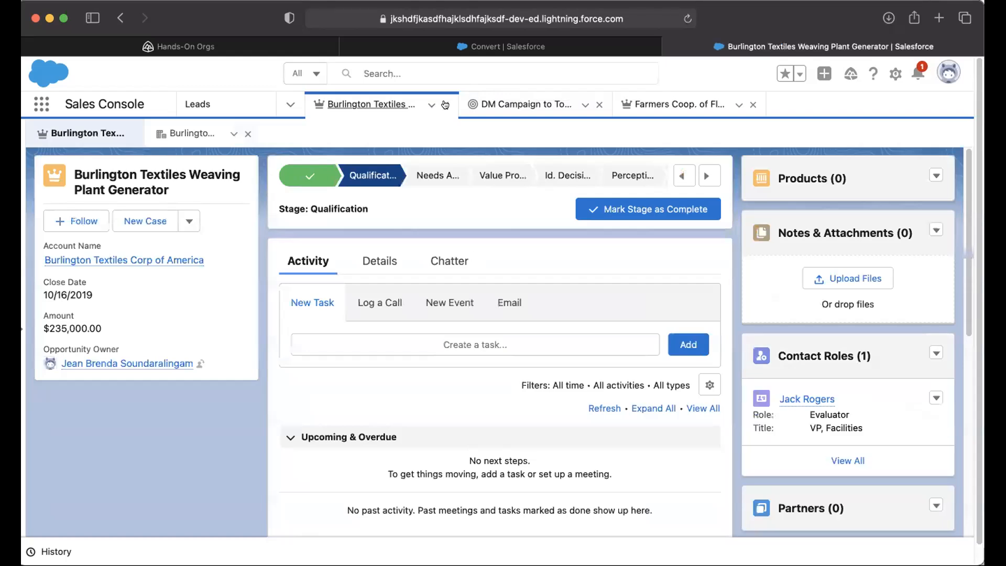
pyautogui.click(446, 104)
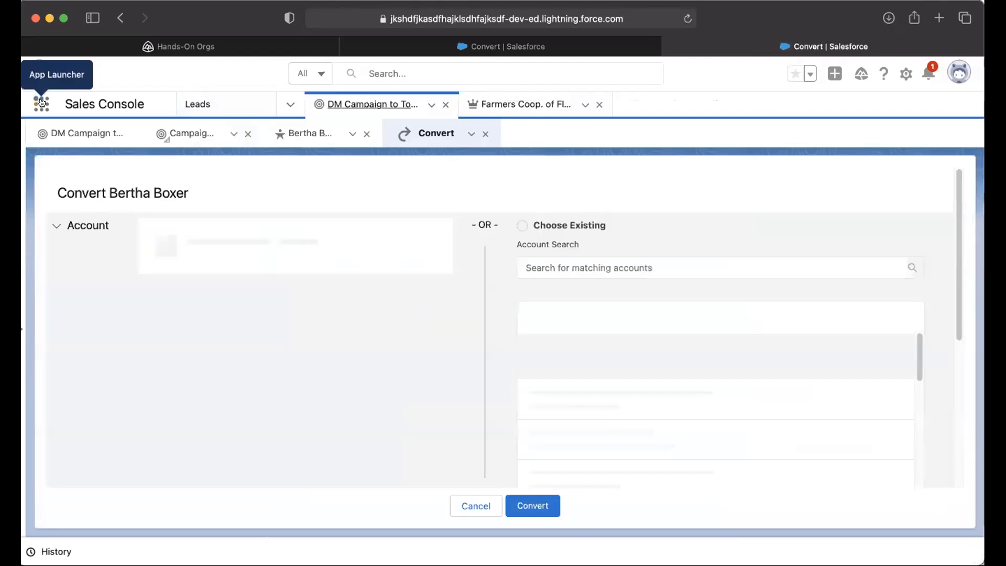
# Step: Find the Products item by searching the available items for "pro", and display the All Products list view
pyautogui.click(41, 103)
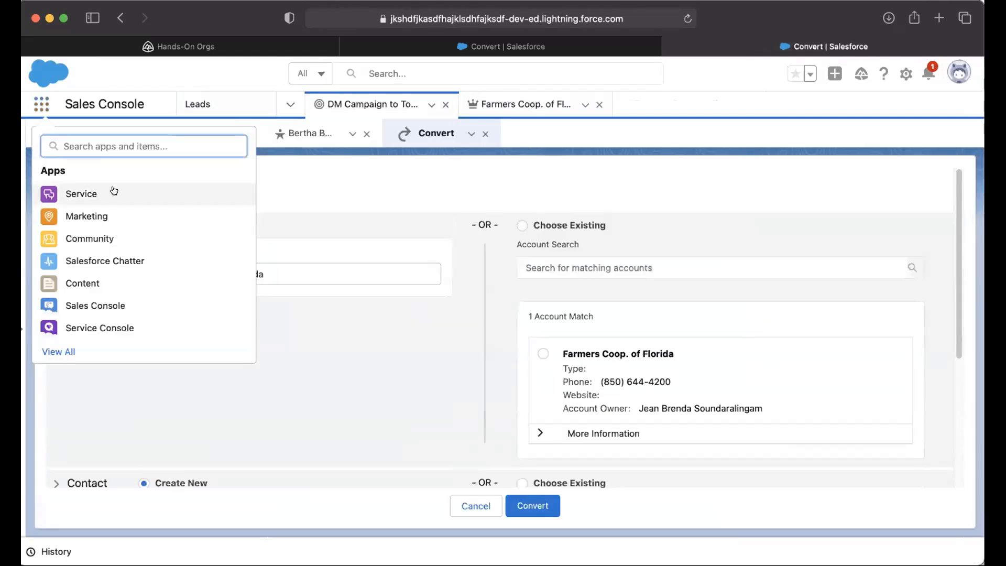
pyautogui.write('pro')
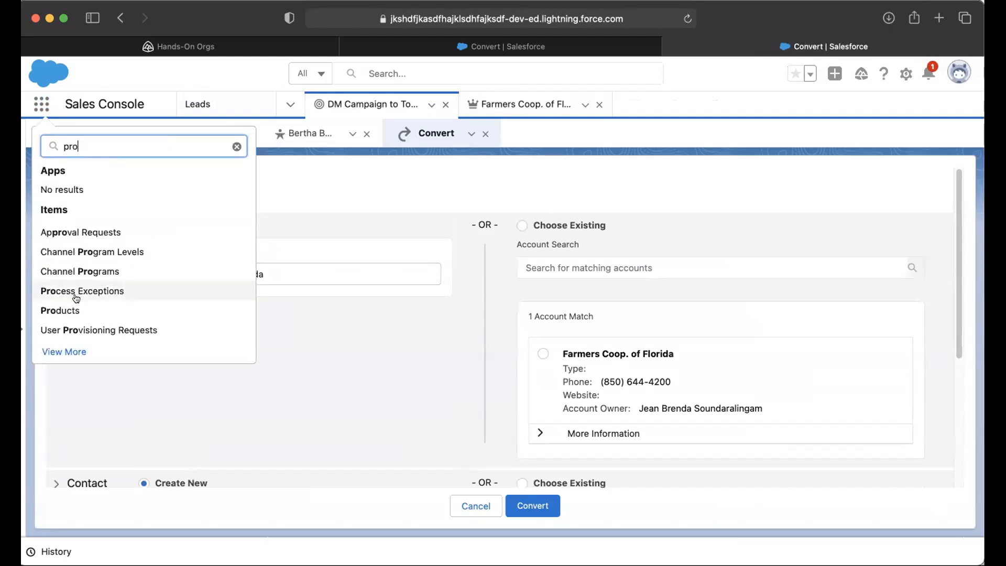
pyautogui.click(110, 310)
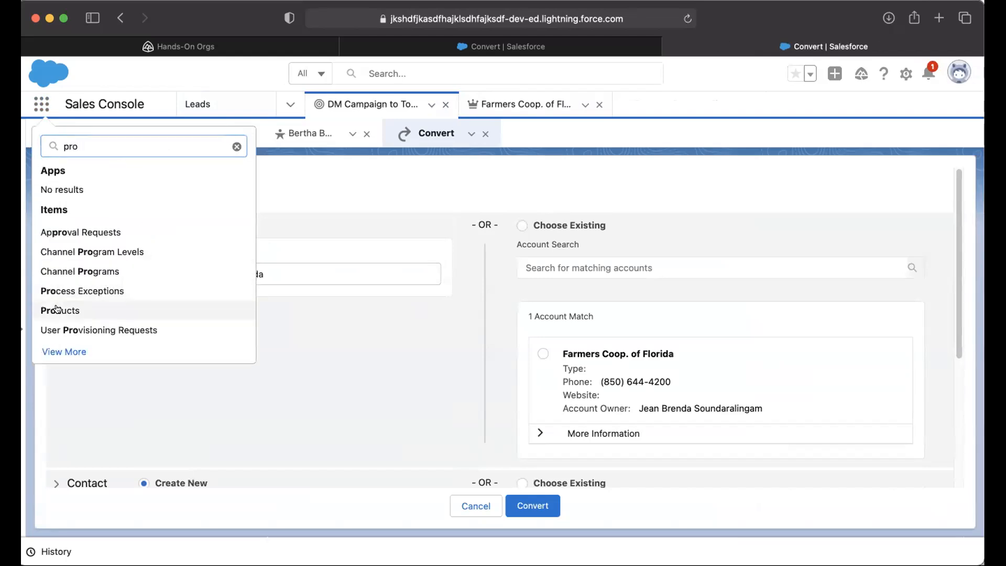
pyautogui.click(187, 156)
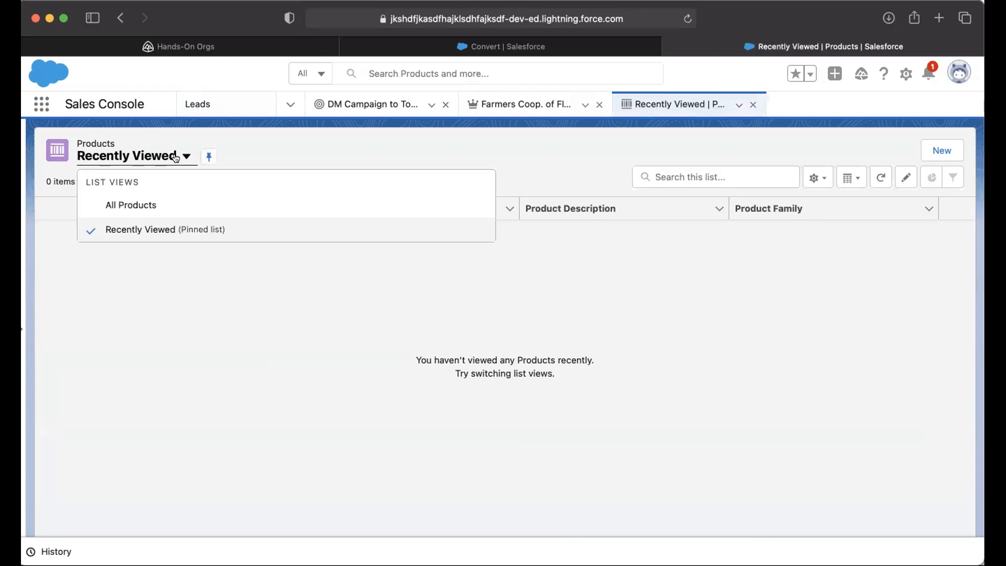
pyautogui.click(134, 210)
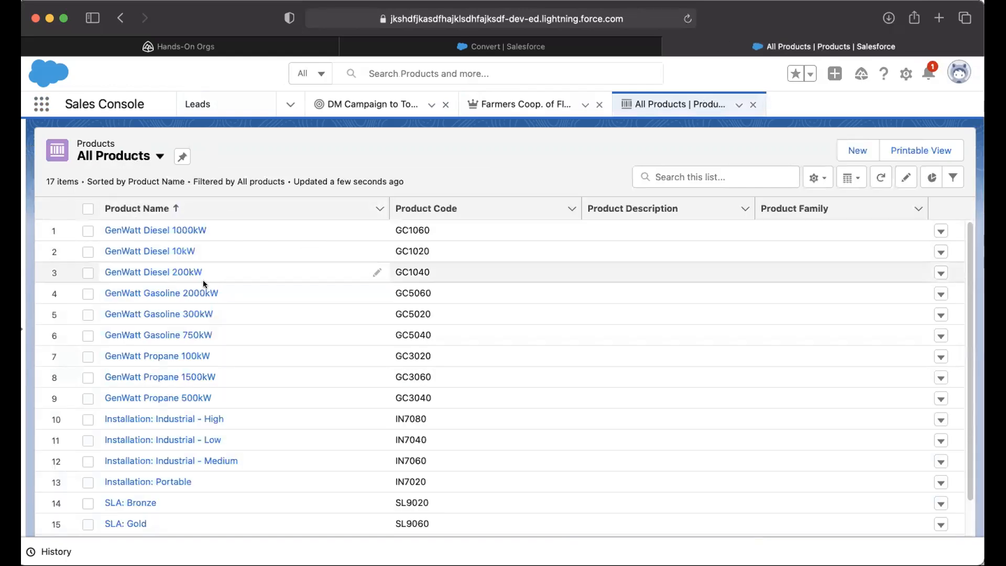
# Step: Open the GenWatt Diesel 1000kW product and review its details and related price books
pyautogui.click(157, 231)
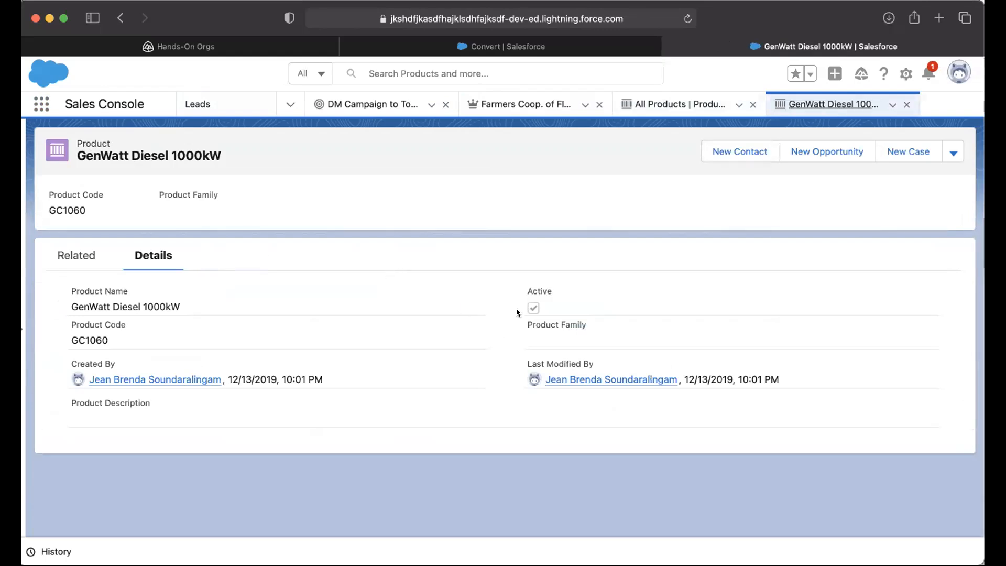
pyautogui.click(69, 255)
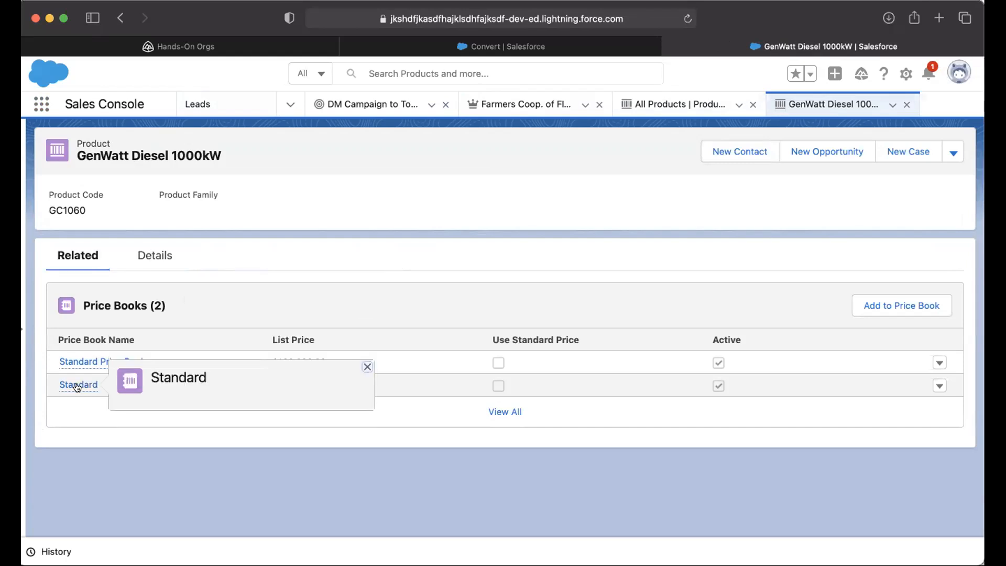
pyautogui.moveTo(86, 362)
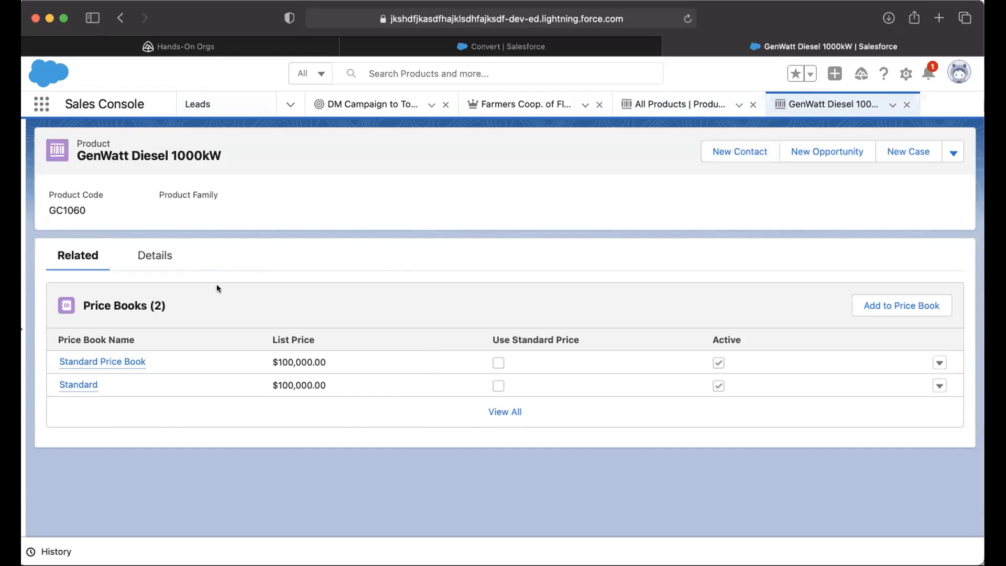
pyautogui.click(157, 256)
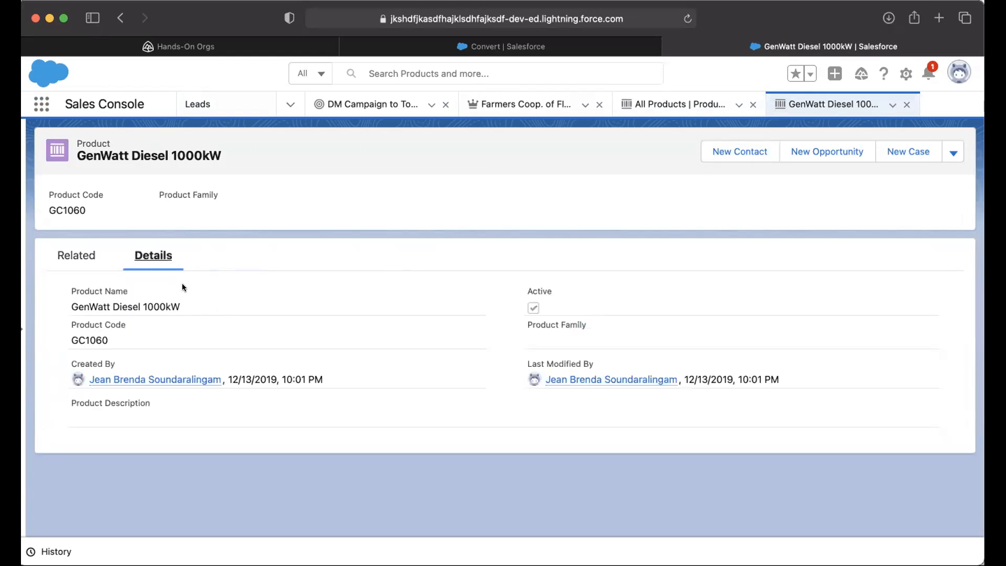
pyautogui.click(76, 255)
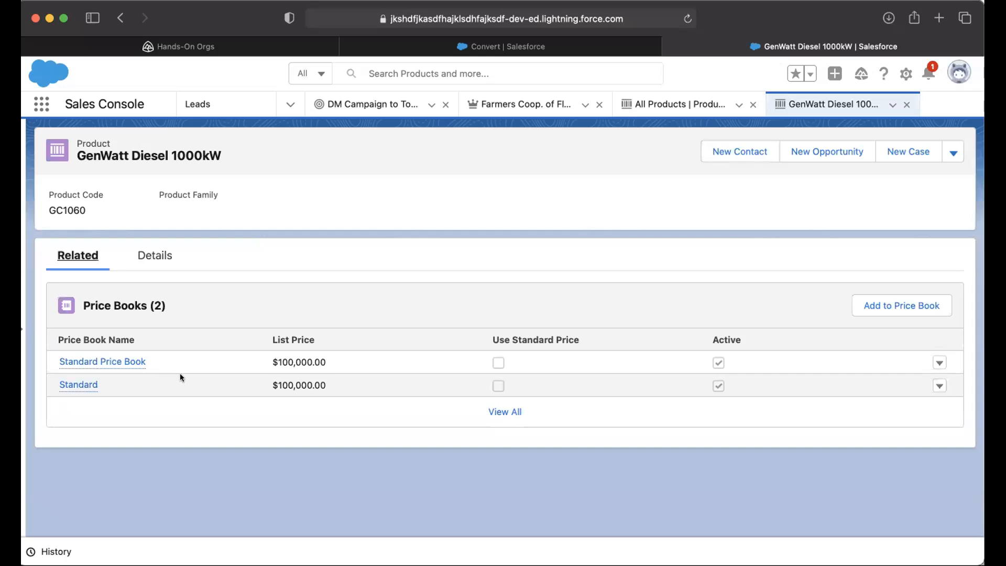
# Step: Open the product's Standard price book, not the Standard Price Book entry, in a separate browser tab
pyautogui.moveTo(76, 384)
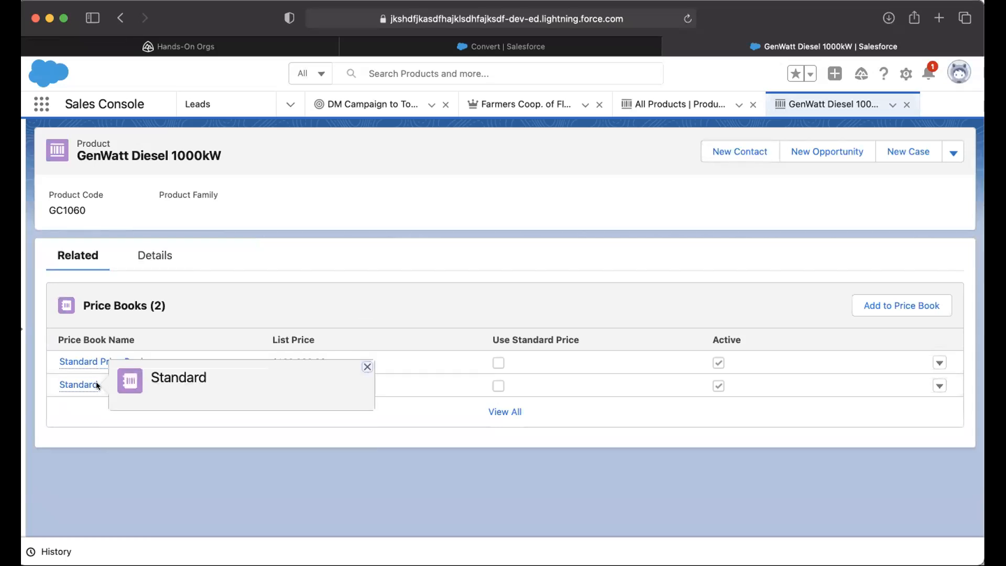
pyautogui.rightClick(89, 384)
pyautogui.click(115, 386)
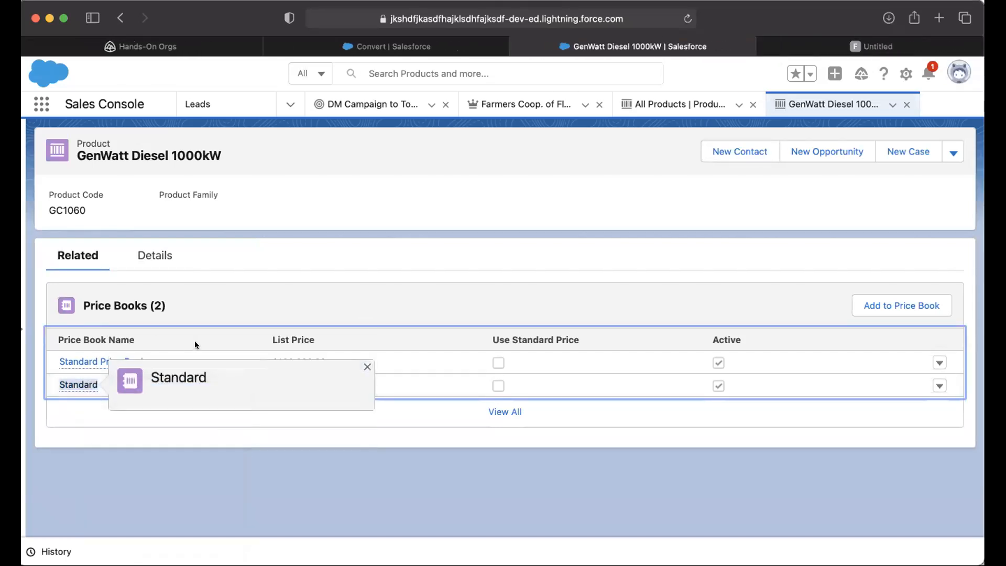
pyautogui.click(764, 49)
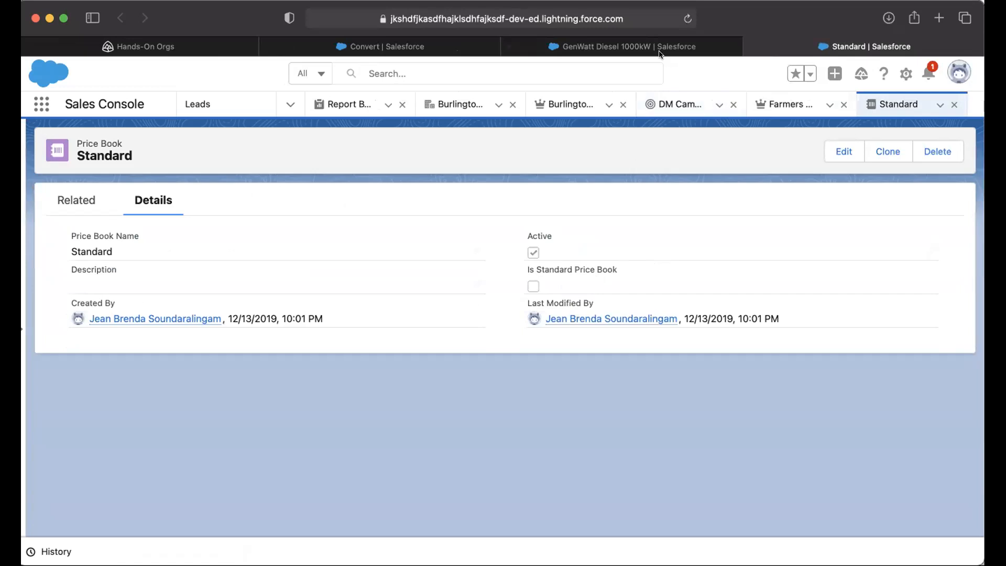
# Step: Rename the Standard price book as Upgraded and save it
pyautogui.click(845, 152)
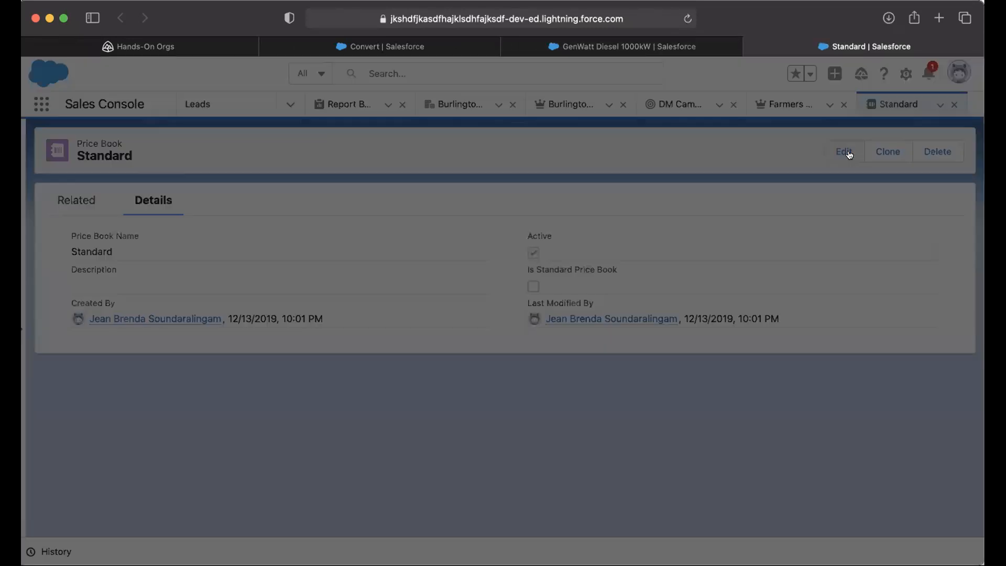
pyautogui.moveTo(376, 251); pyautogui.dragTo(237, 258)
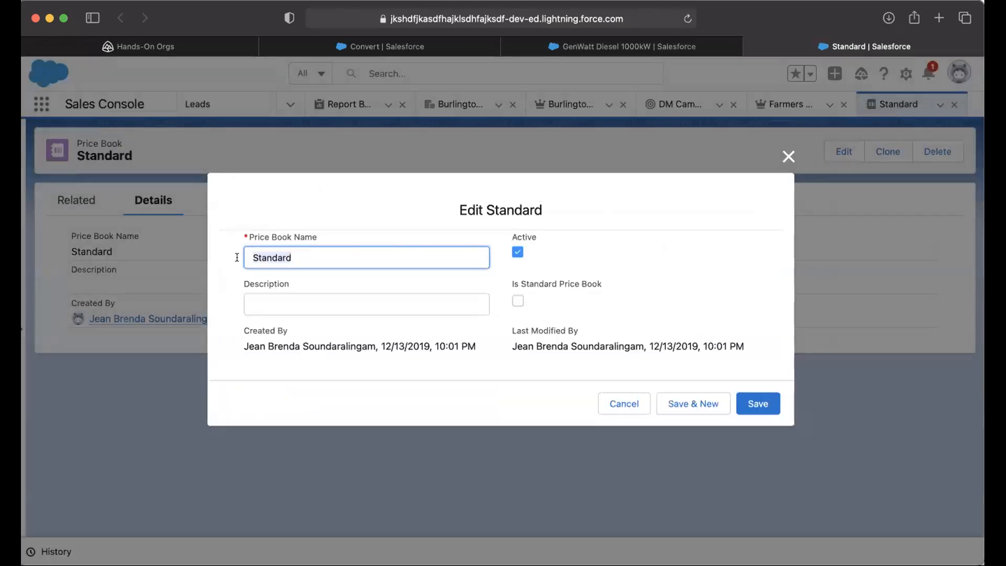
pyautogui.write('Upgraded')
pyautogui.click(745, 403)
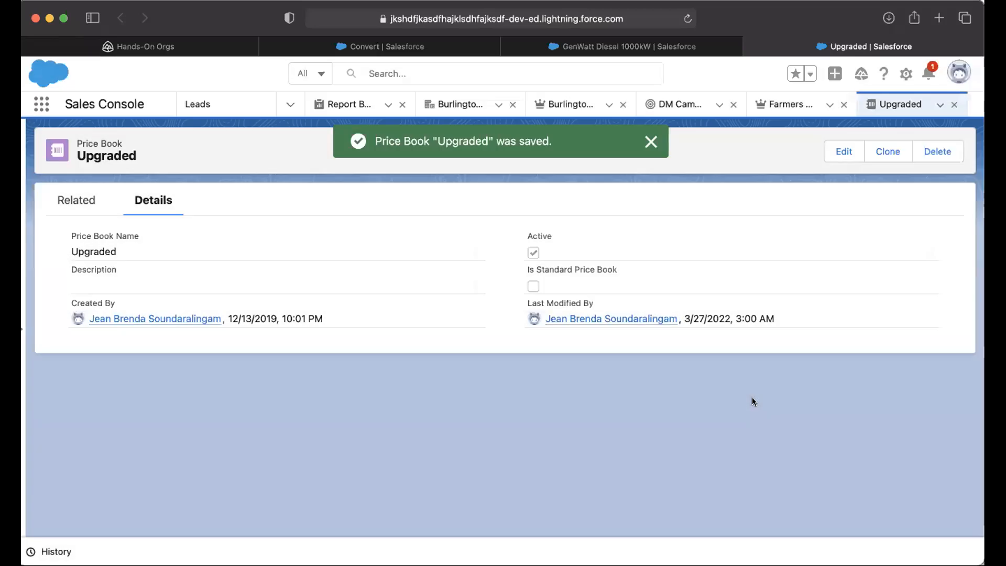
# Step: Close the Upgraded price book's workspace tab and open the Products list by searching the available items for "pro"
pyautogui.click(775, 105)
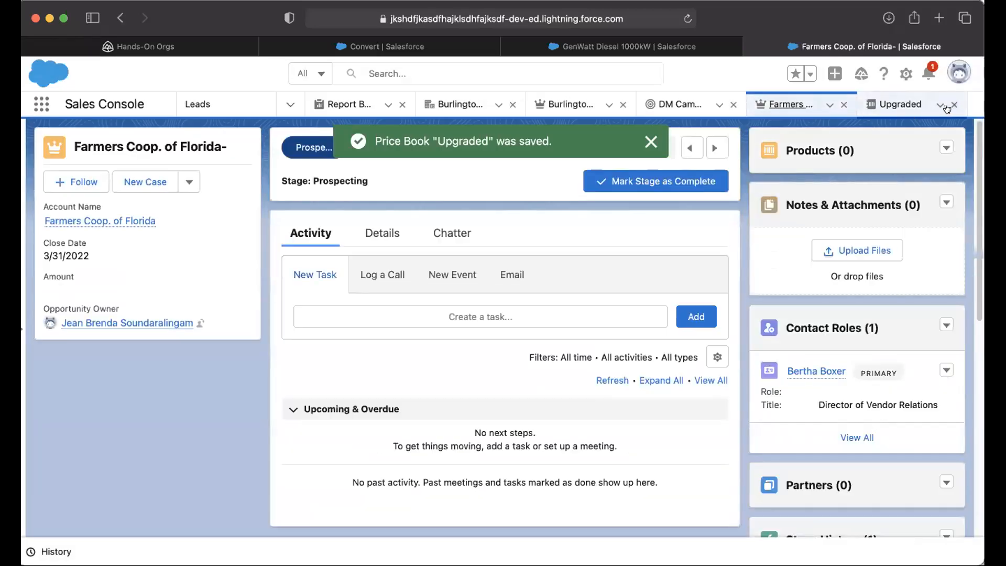
pyautogui.click(954, 105)
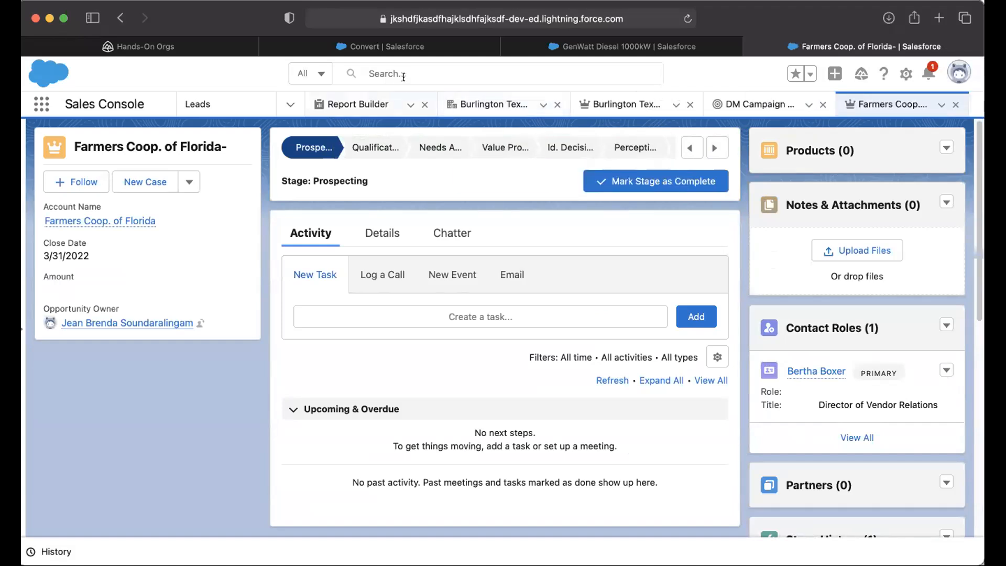
pyautogui.click(42, 104)
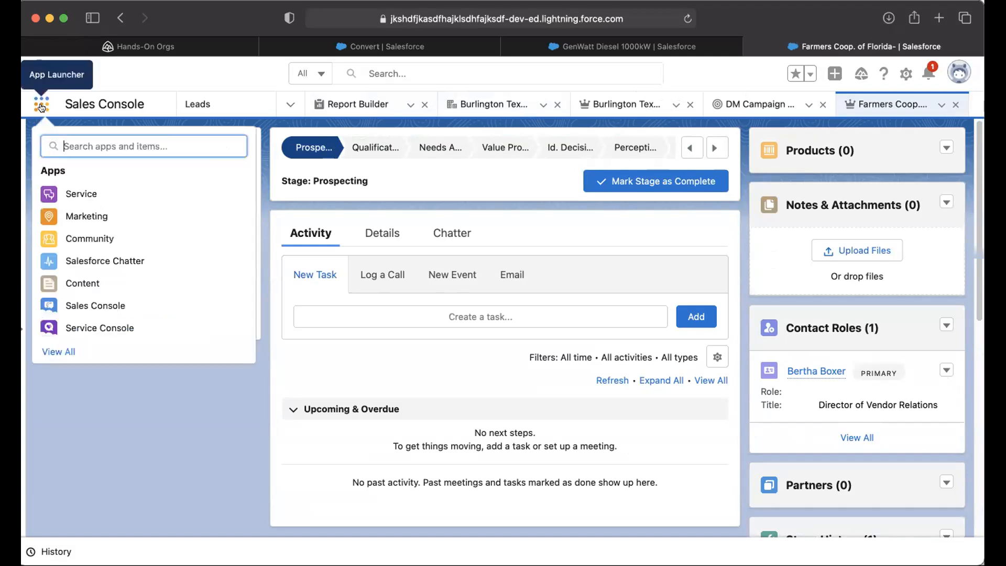
pyautogui.write('pro')
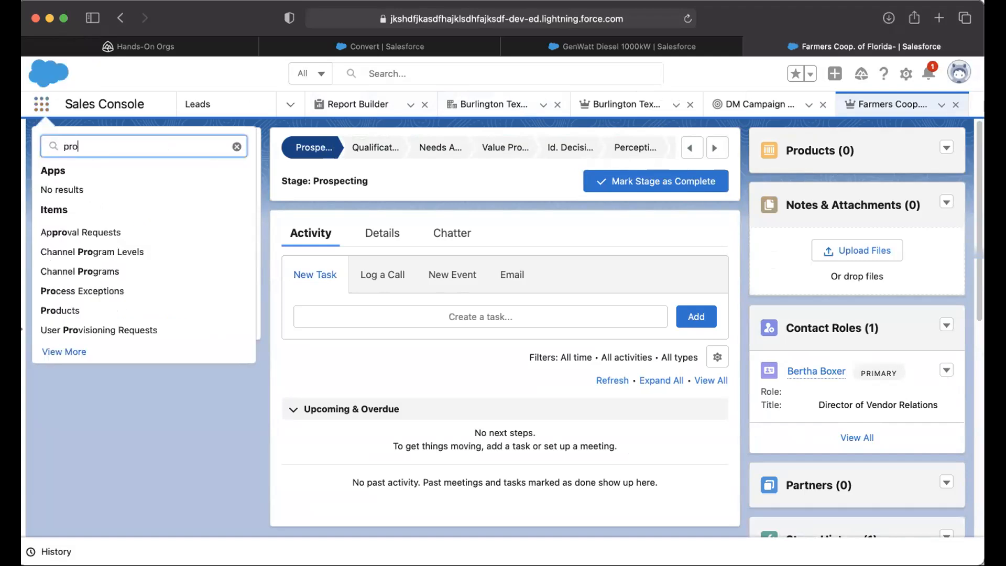
pyautogui.click(68, 308)
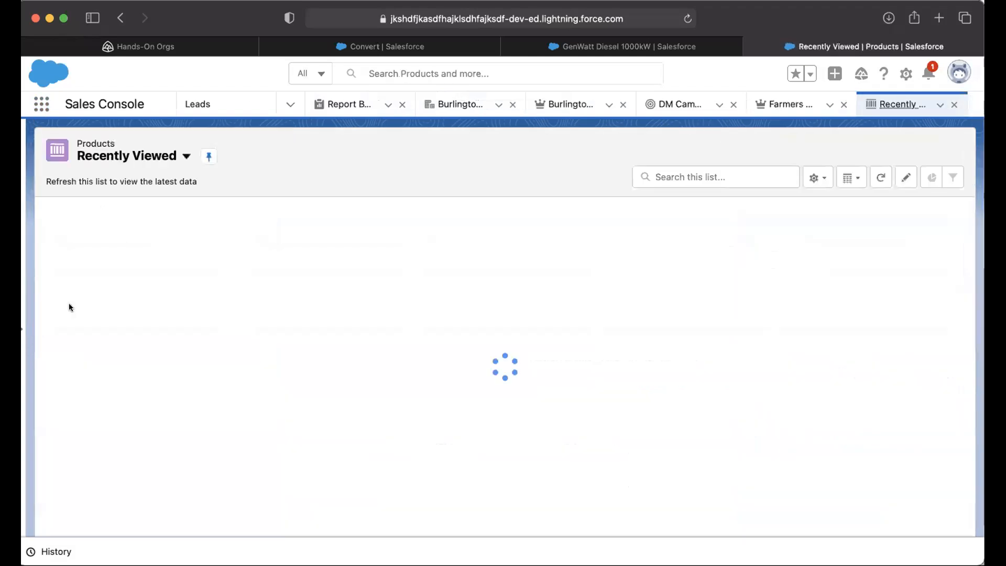
# Step: Open the GenWatt Diesel 1000kW product and check the Upgraded list price among its related price books
pyautogui.click(166, 230)
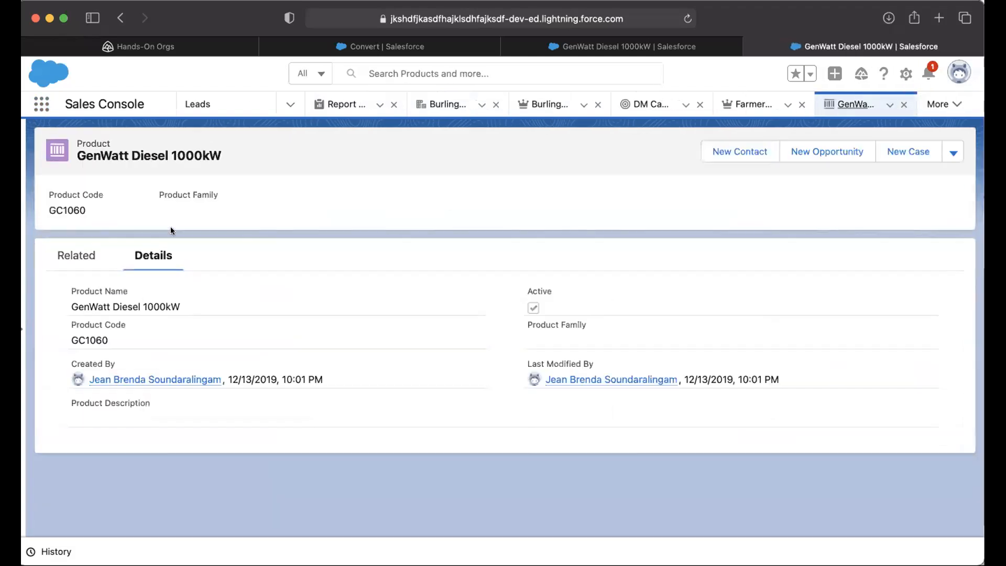
pyautogui.click(76, 255)
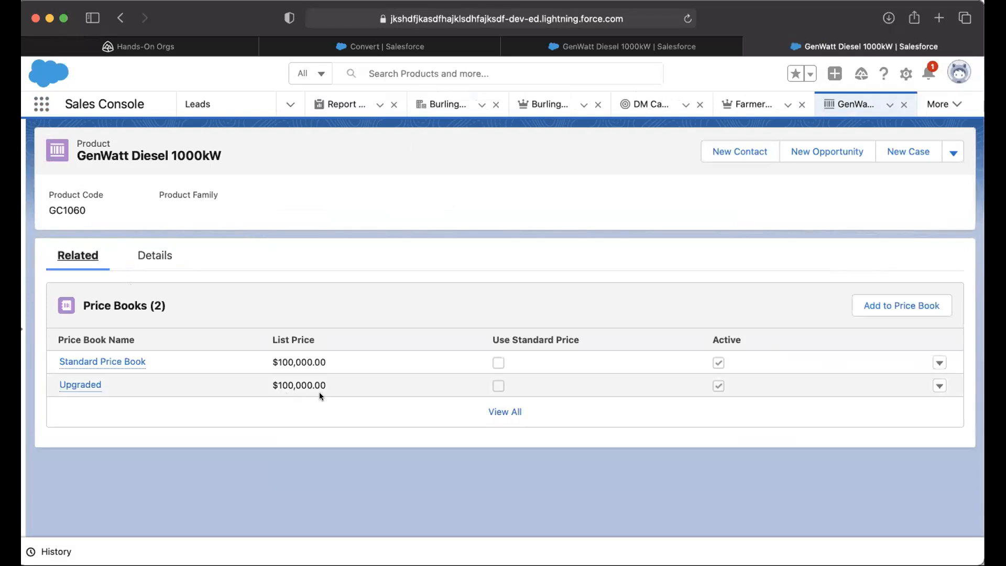
pyautogui.moveTo(326, 383); pyautogui.dragTo(270, 381)
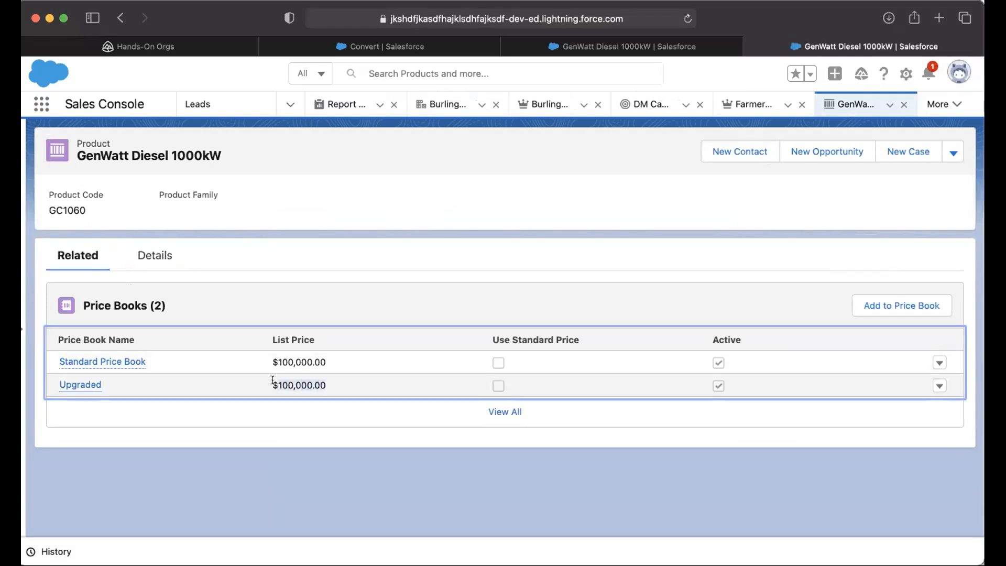
pyautogui.click(290, 380)
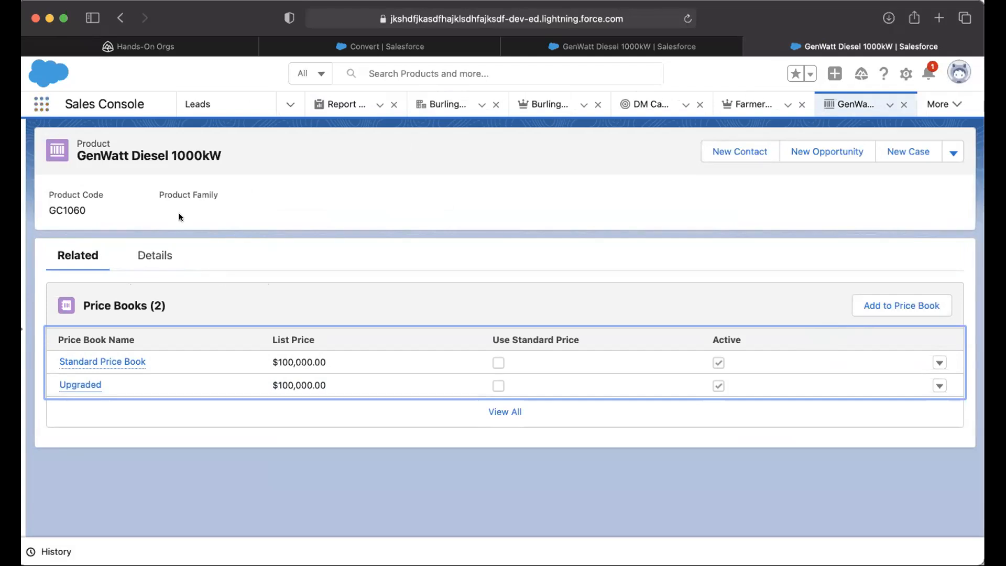
# Step: Open the Upgraded price book in a separate browser tab and review its related price book entries
pyautogui.rightClick(94, 385)
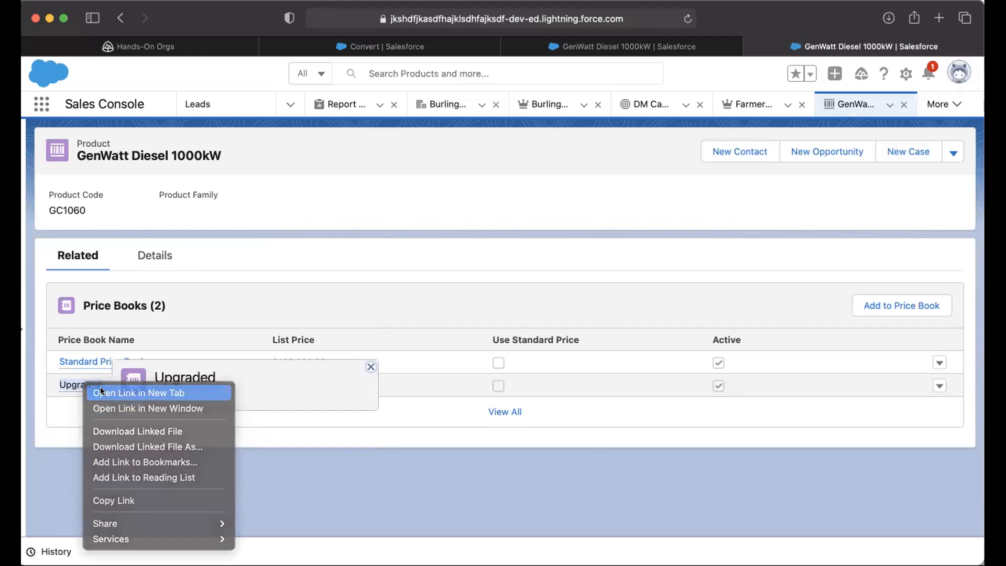
pyautogui.click(95, 394)
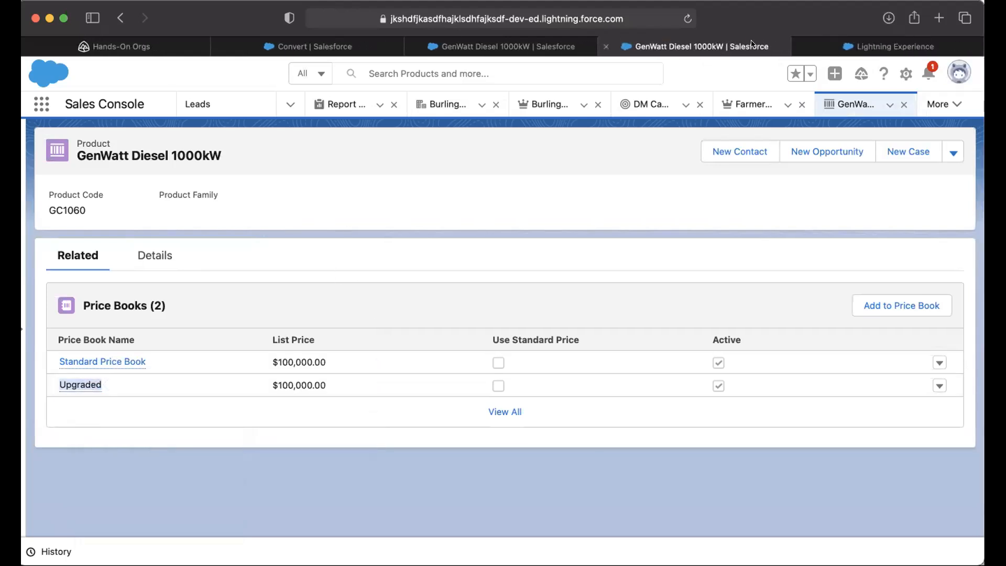
pyautogui.click(856, 46)
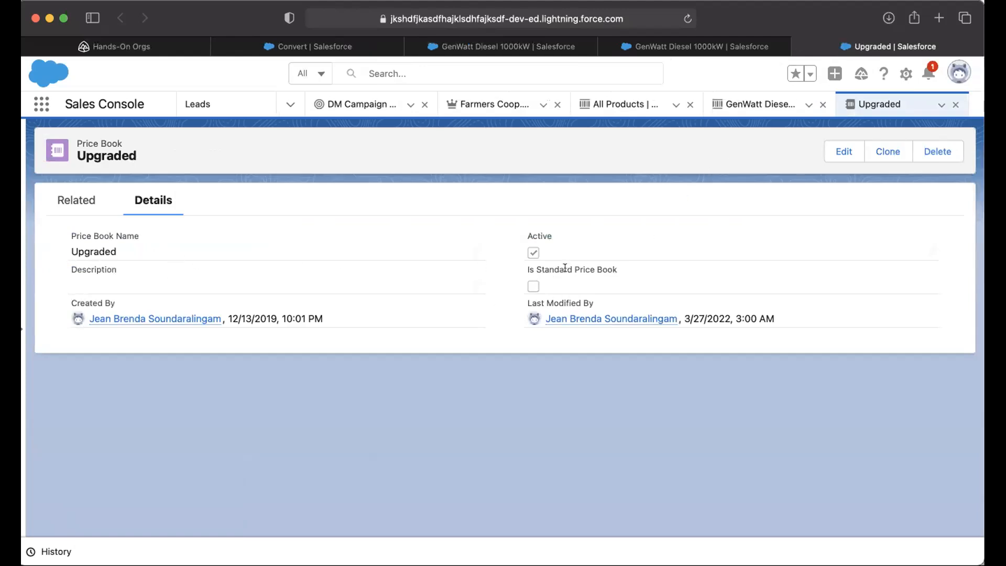
pyautogui.click(77, 200)
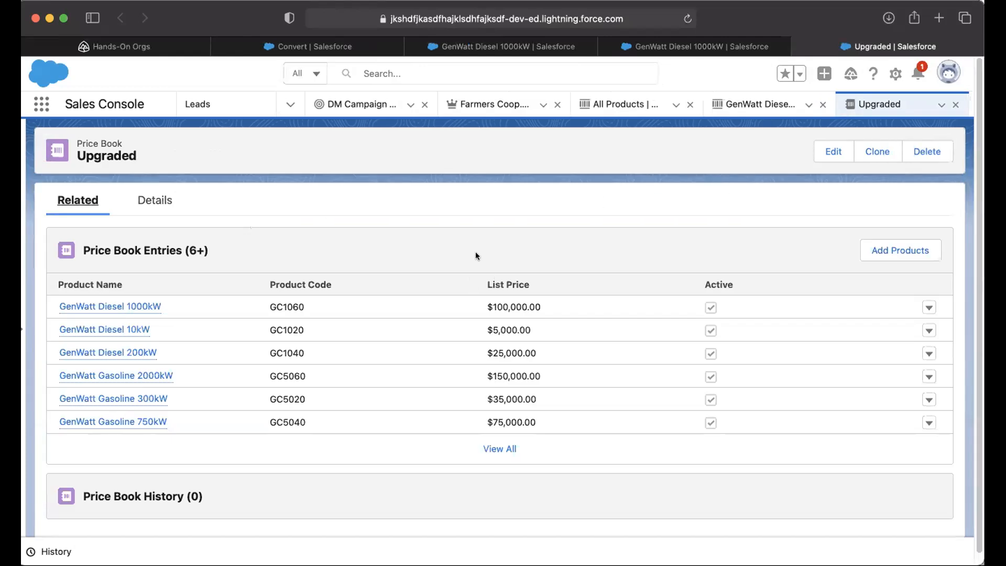
pyautogui.scroll(-1, 495, 314)
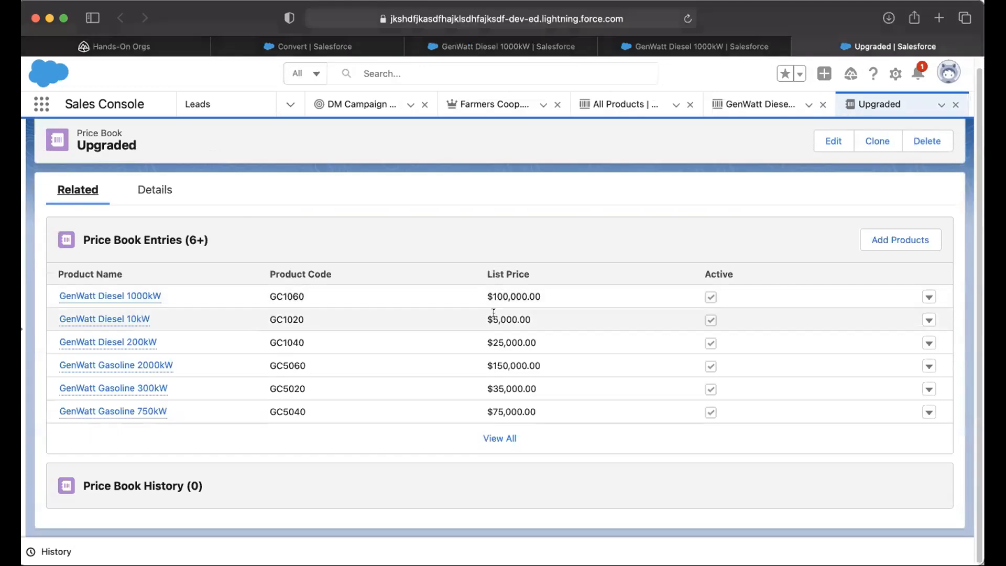
pyautogui.scroll(1, 494, 313)
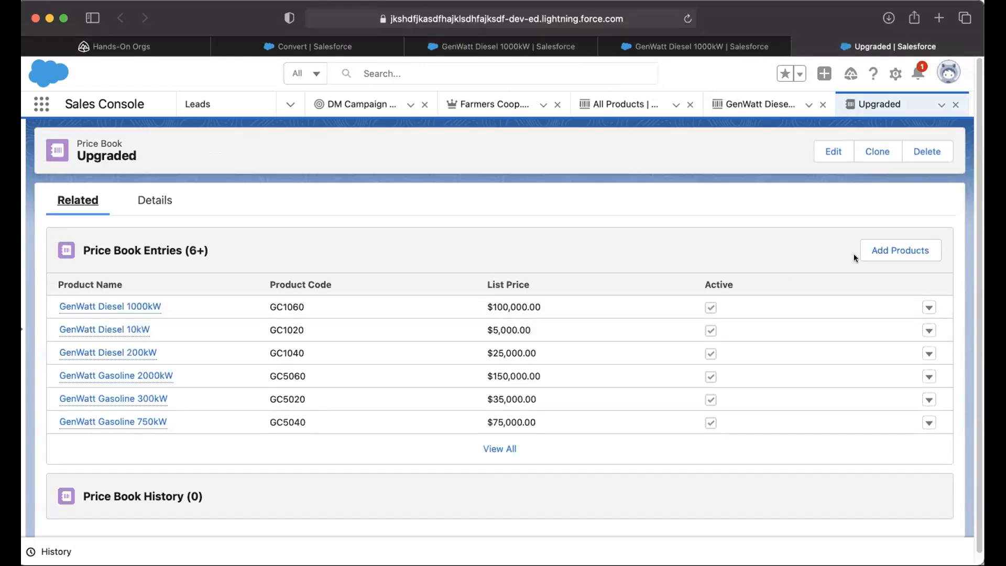
pyautogui.click(891, 247)
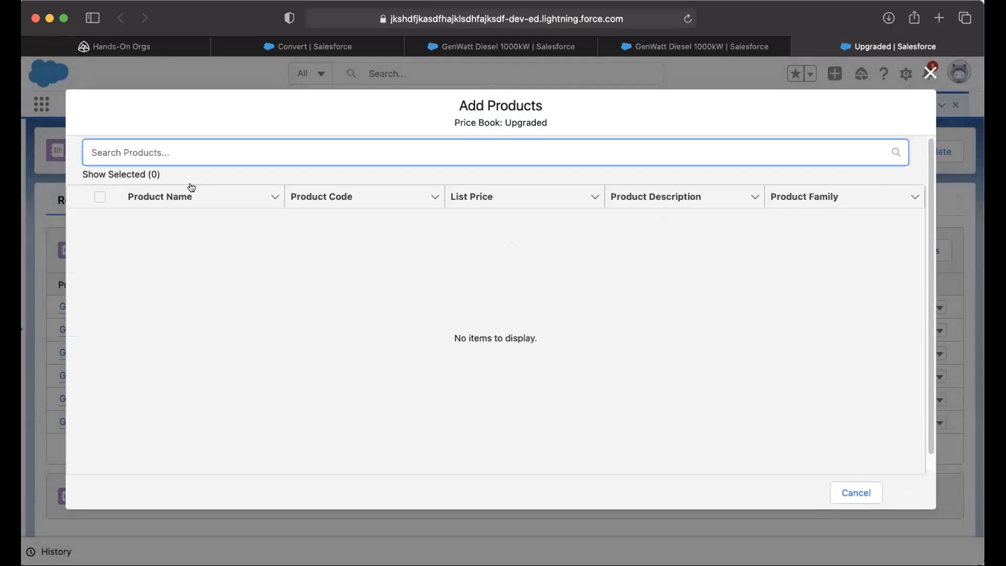
pyautogui.click(182, 143)
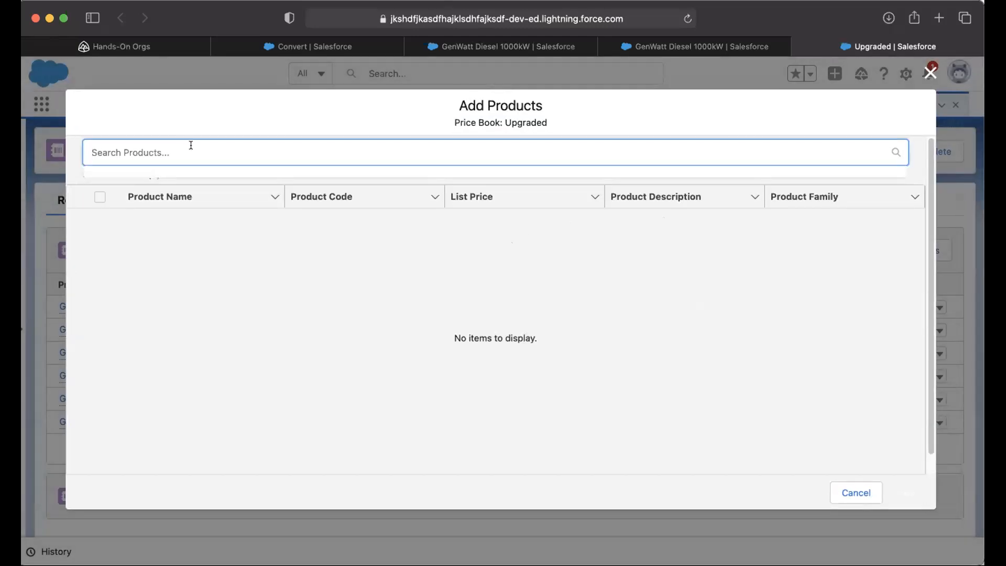
pyautogui.click(931, 73)
# Step: Delete the GenWatt Diesel 1000kW entry from the Upgraded price book
pyautogui.click(927, 308)
pyautogui.click(885, 359)
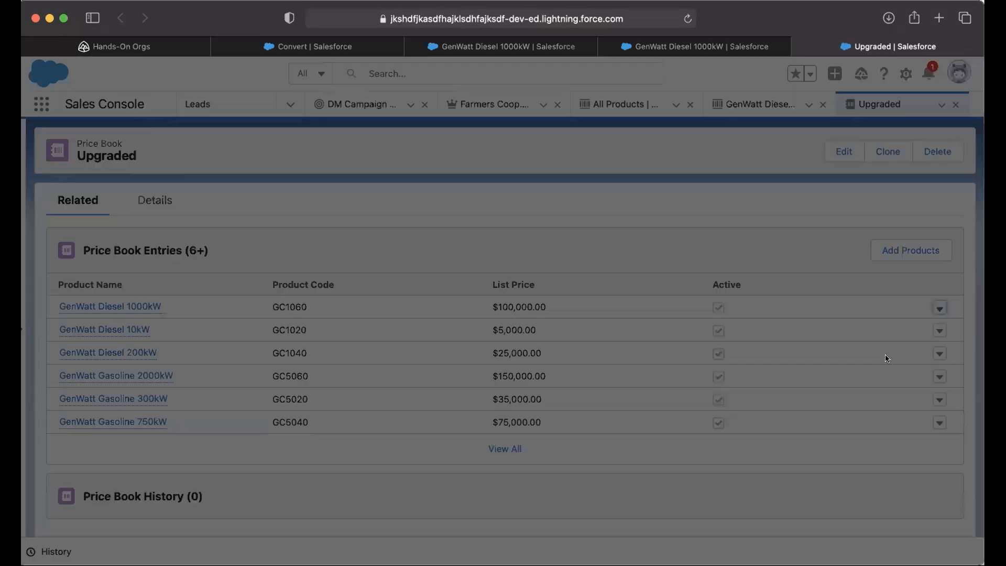
pyautogui.click(698, 341)
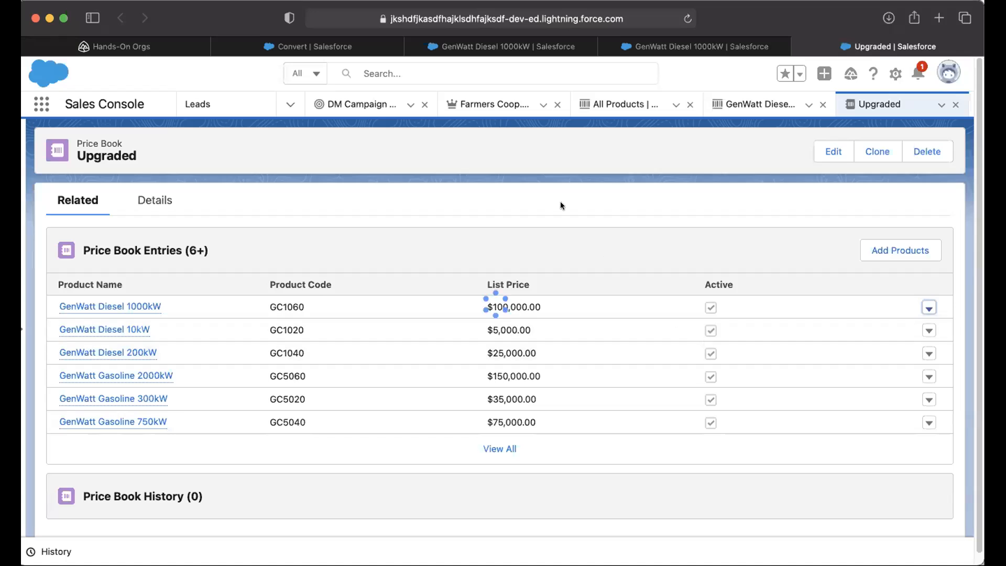
pyautogui.click(676, 145)
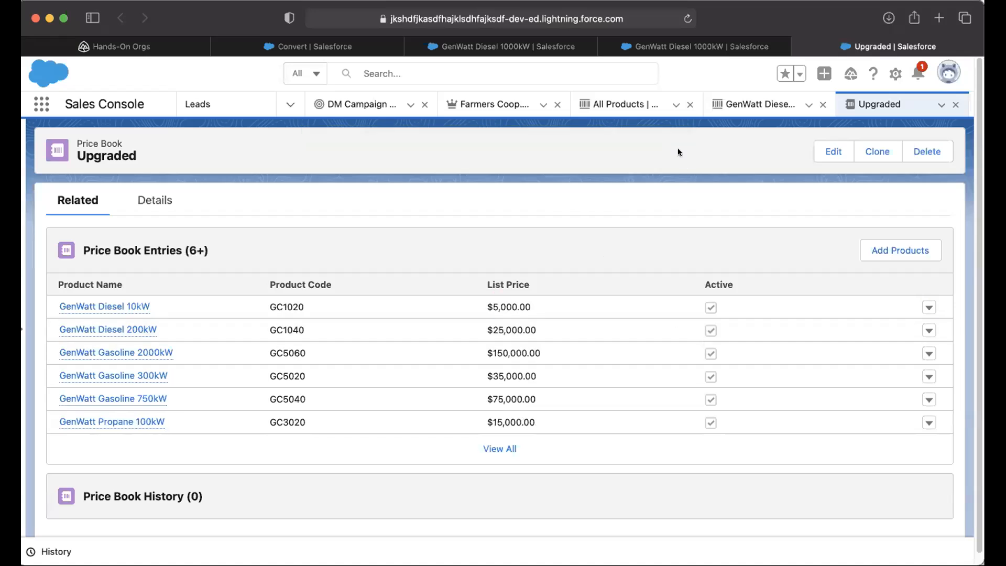
# Step: Select GenWatt Diesel 1000kW as a product to add to the Upgraded price book and proceed to editing its entry
pyautogui.click(871, 250)
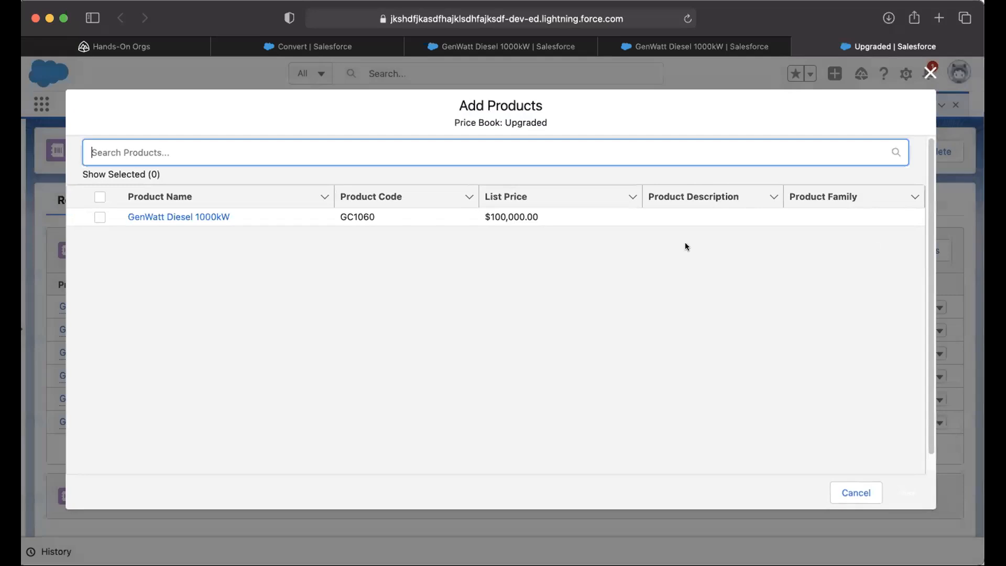
pyautogui.click(99, 218)
pyautogui.click(558, 221)
pyautogui.click(560, 215)
pyautogui.click(525, 212)
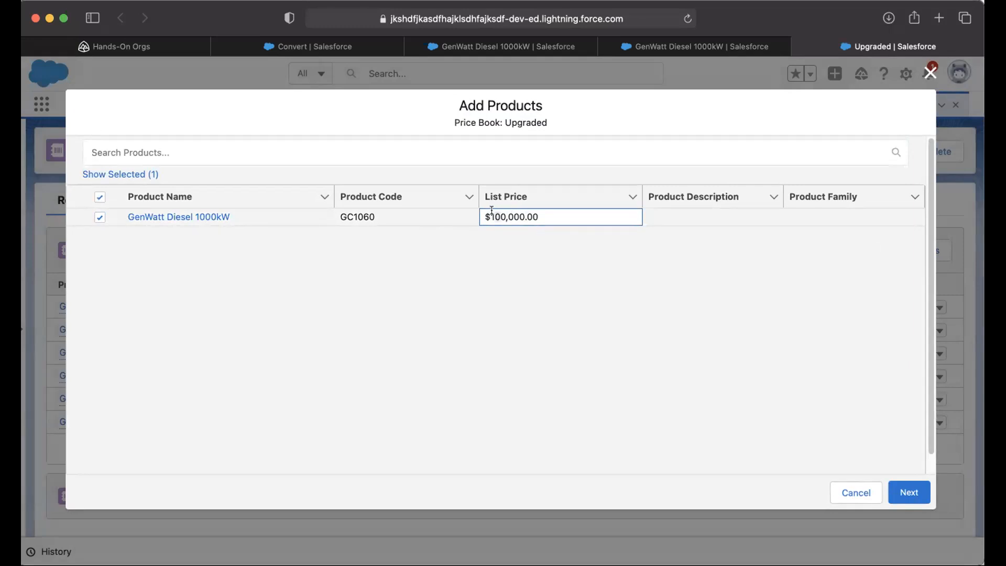
pyautogui.press('Left')
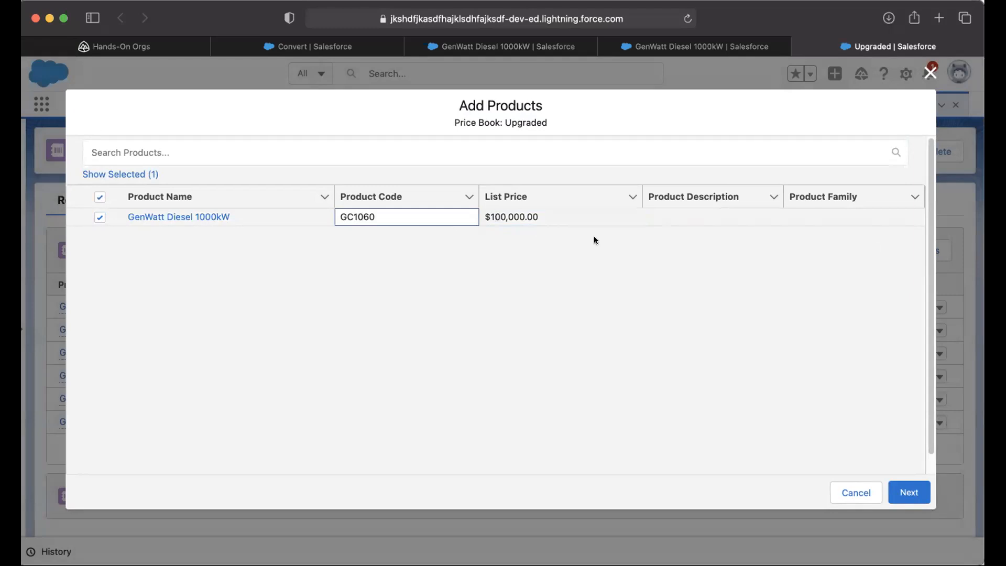
pyautogui.click(909, 492)
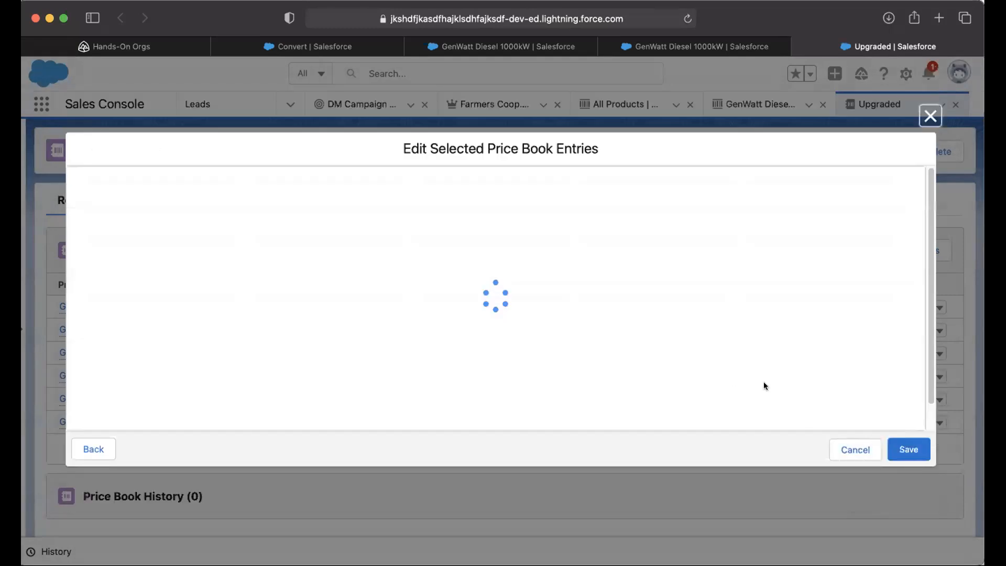
# Step: Set the GenWatt Diesel 1000kW entry's list price to 200,000 and save it
pyautogui.click(553, 201)
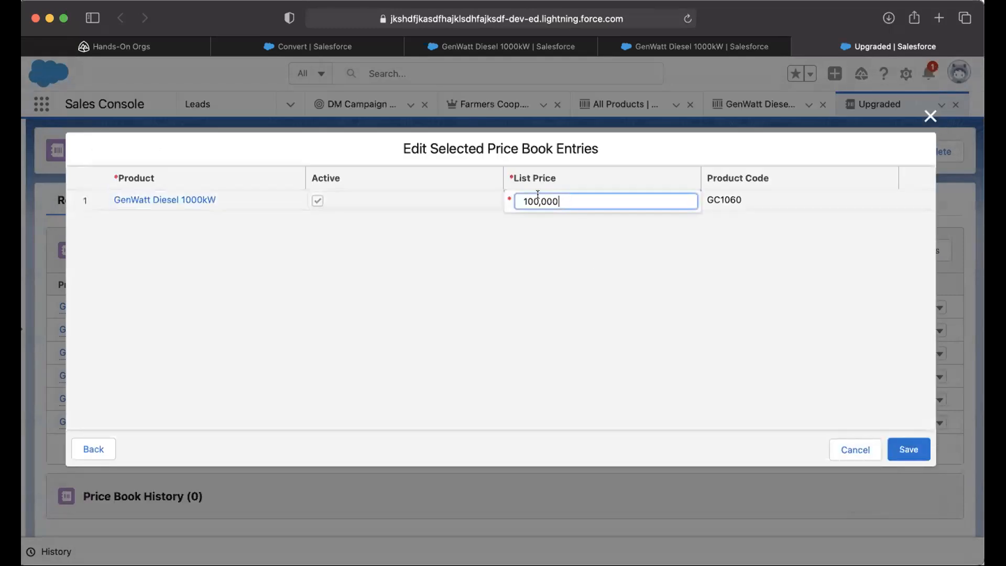
pyautogui.moveTo(525, 198); pyautogui.dragTo(519, 199)
pyautogui.write('2')
pyautogui.click(639, 261)
pyautogui.click(911, 444)
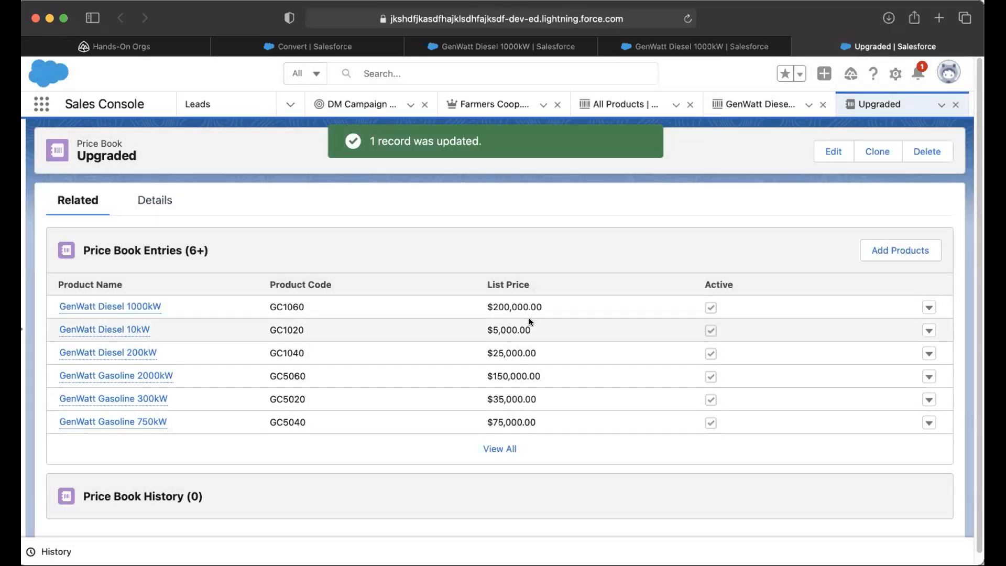
# Step: Compare the GenWatt Diesel 1000kW product's Standard and Upgraded list prices, and display its full price books list
pyautogui.click(750, 104)
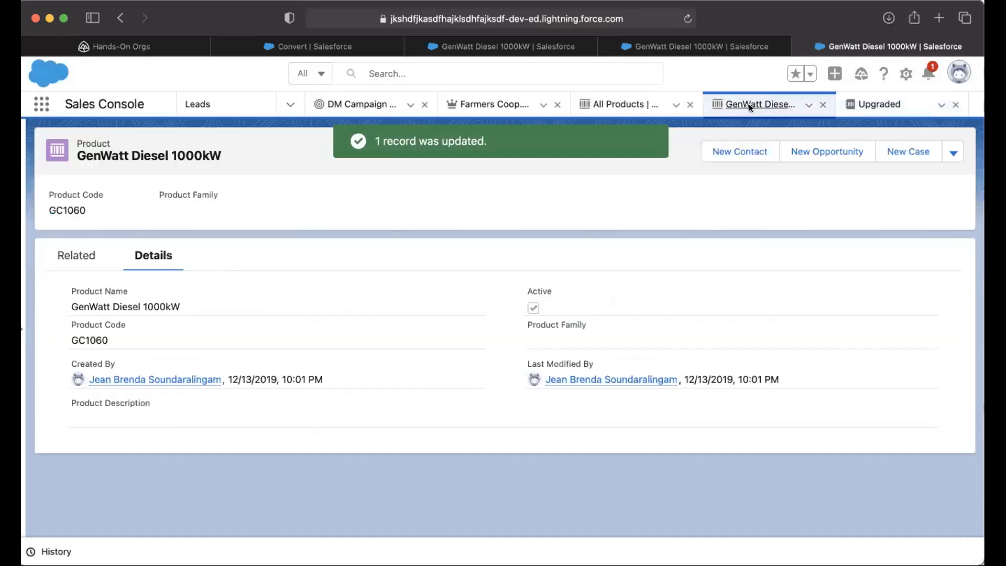
pyautogui.click(69, 255)
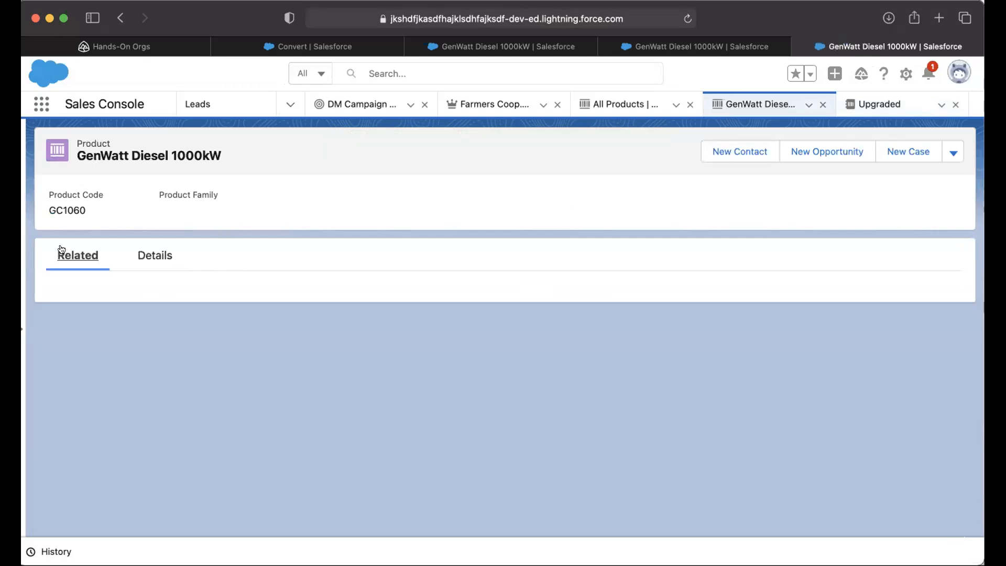
pyautogui.moveTo(280, 362); pyautogui.dragTo(328, 362)
pyautogui.moveTo(261, 376); pyautogui.dragTo(340, 377)
pyautogui.click(361, 411)
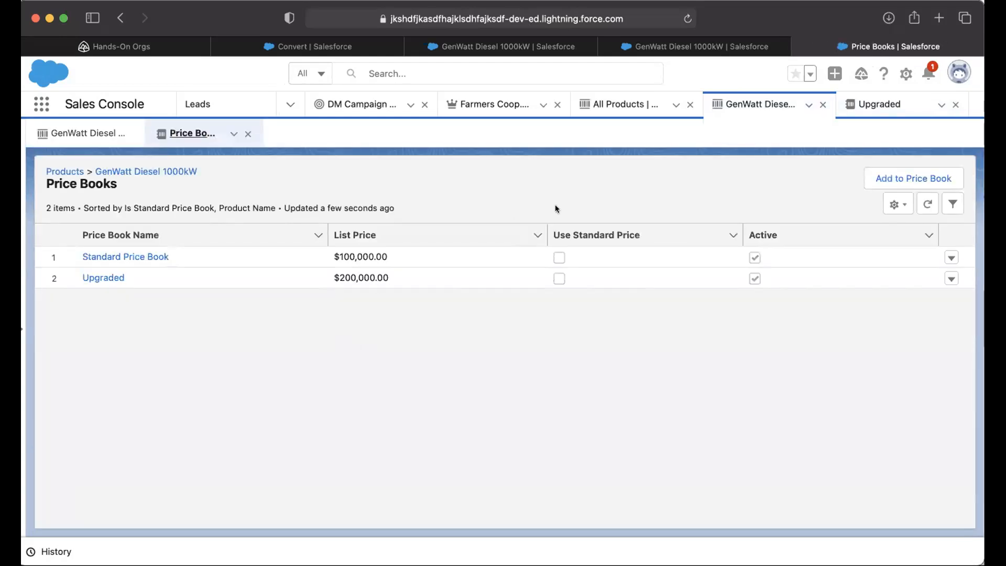
# Step: Check GenWatt Diesel 1000kW's price in the product selection of the Farmers Coop. of Florida opportunity, without adding it
pyautogui.click(483, 106)
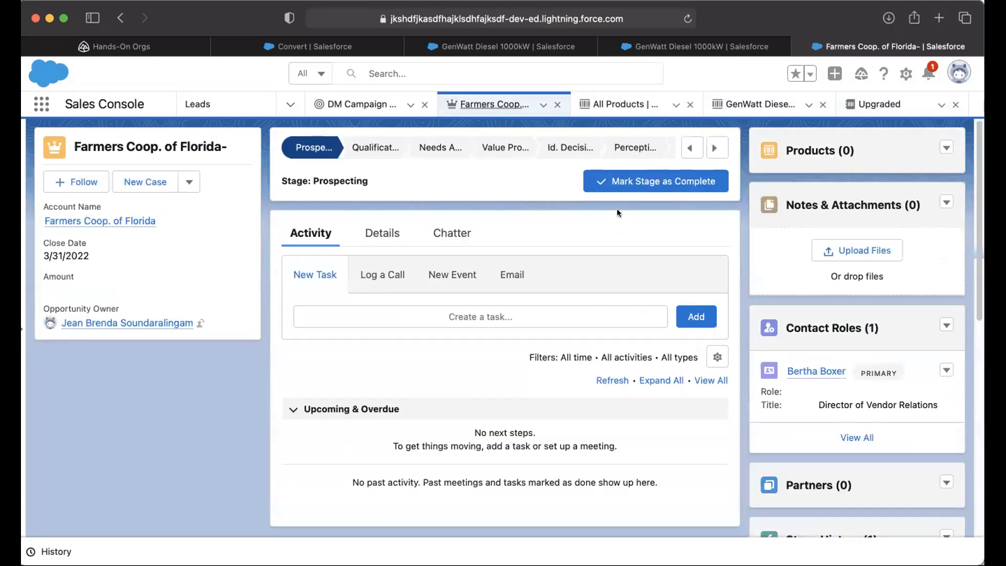
pyautogui.click(944, 144)
pyautogui.click(897, 171)
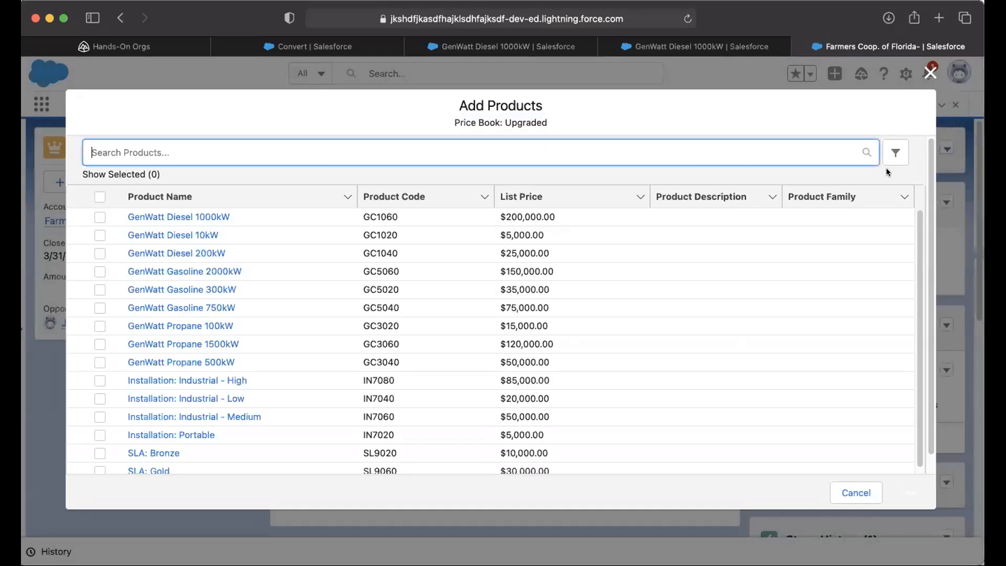
pyautogui.click(95, 216)
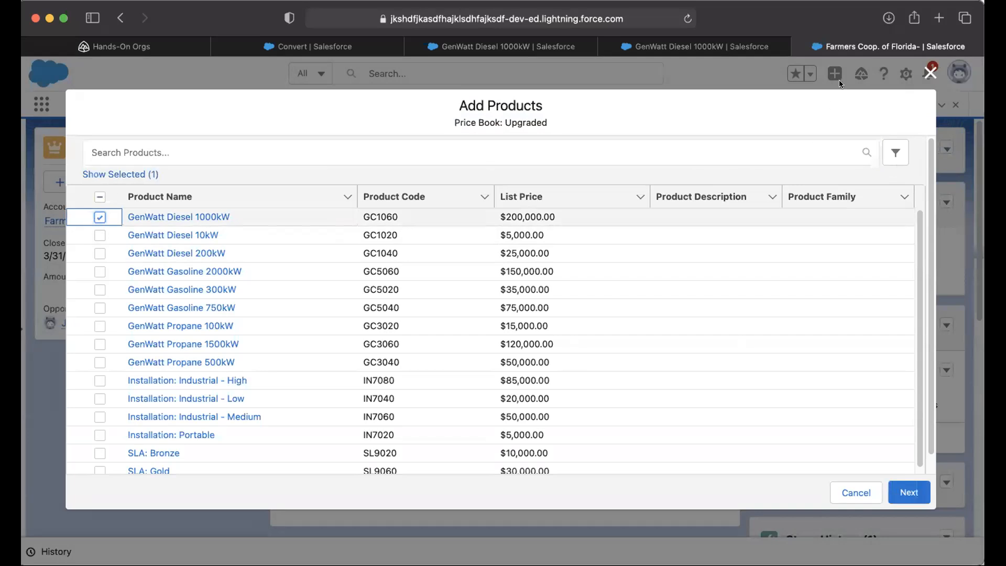
pyautogui.click(929, 72)
# Step: Review the detail fields of the Farmers Coop. of Florida opportunity
pyautogui.click(450, 233)
pyautogui.click(386, 239)
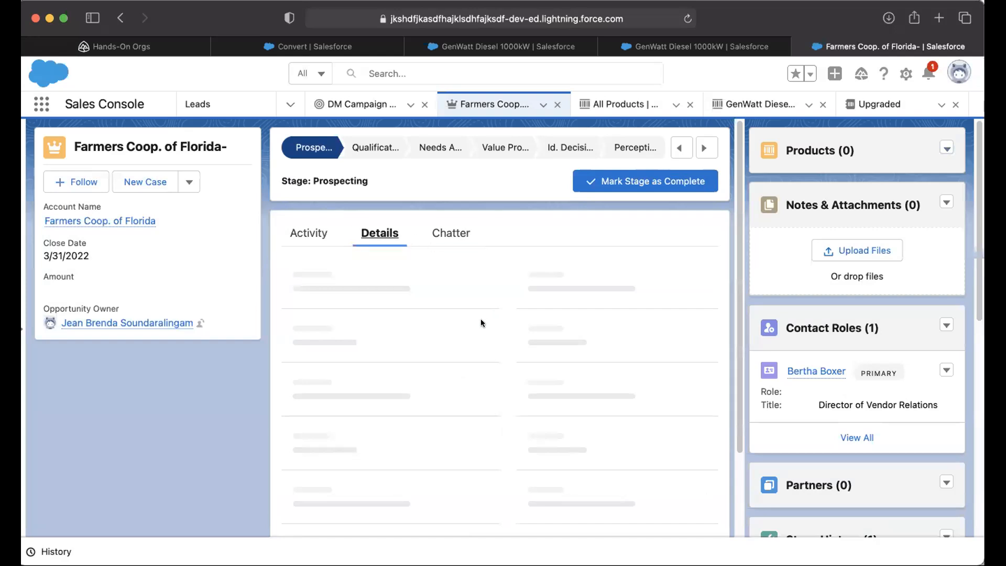
pyautogui.scroll(-5, 482, 328)
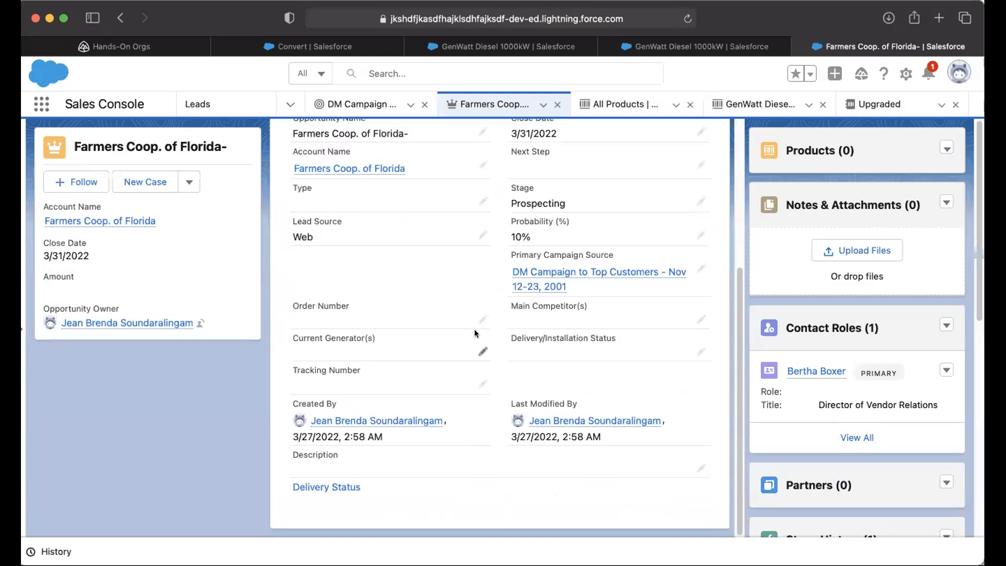
pyautogui.scroll(2, 476, 329)
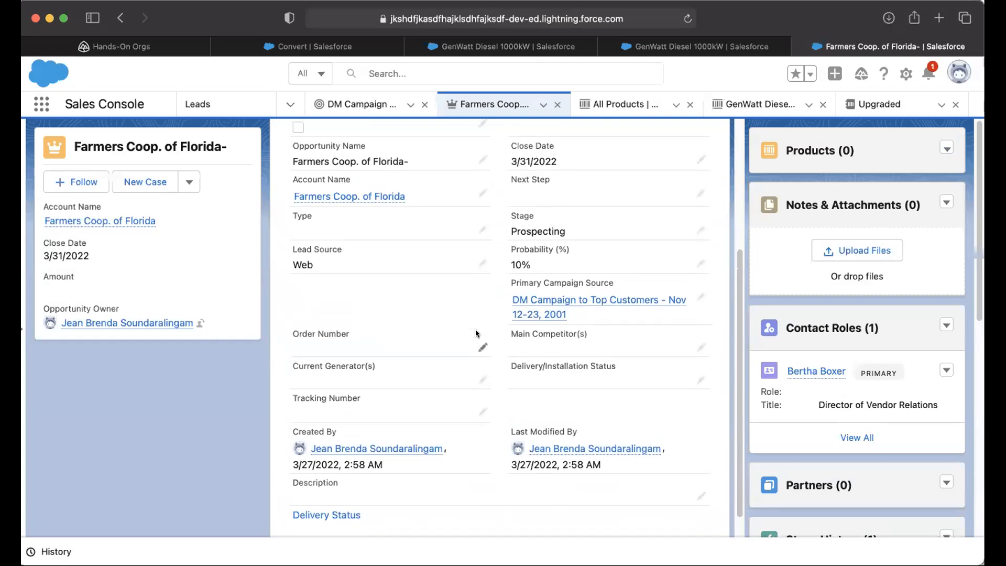
# Step: Look for a price book field among the opportunity's details and check its related lists
pyautogui.scroll(5, 477, 330)
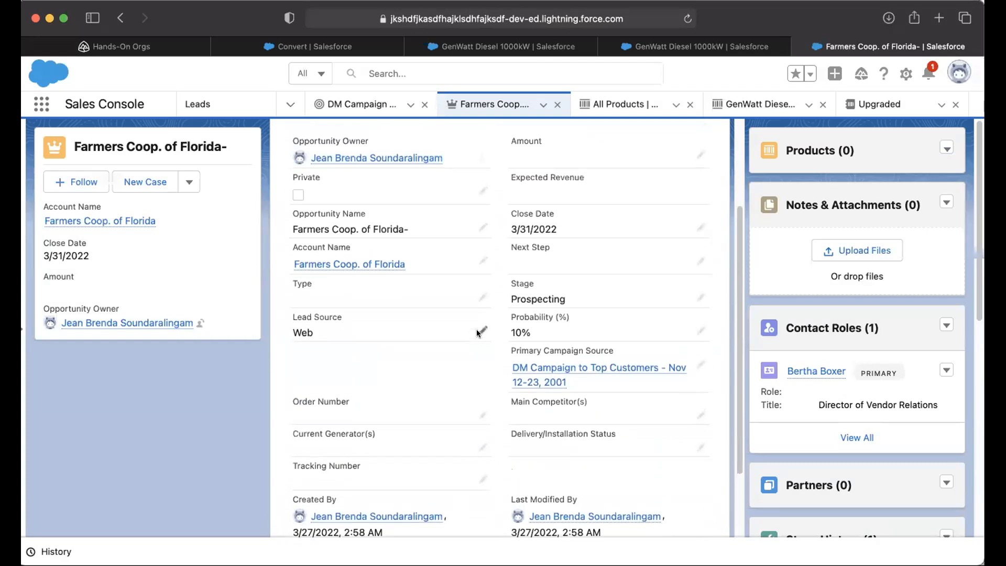
pyautogui.scroll(-4, 477, 329)
pyautogui.scroll(-5, 834, 399)
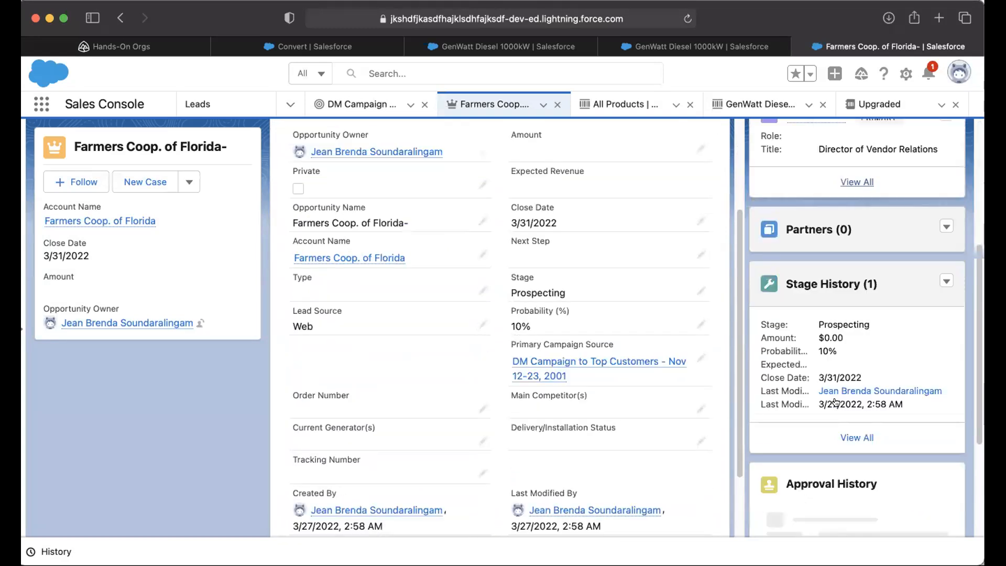
pyautogui.scroll(1, 834, 398)
pyautogui.scroll(5, 835, 398)
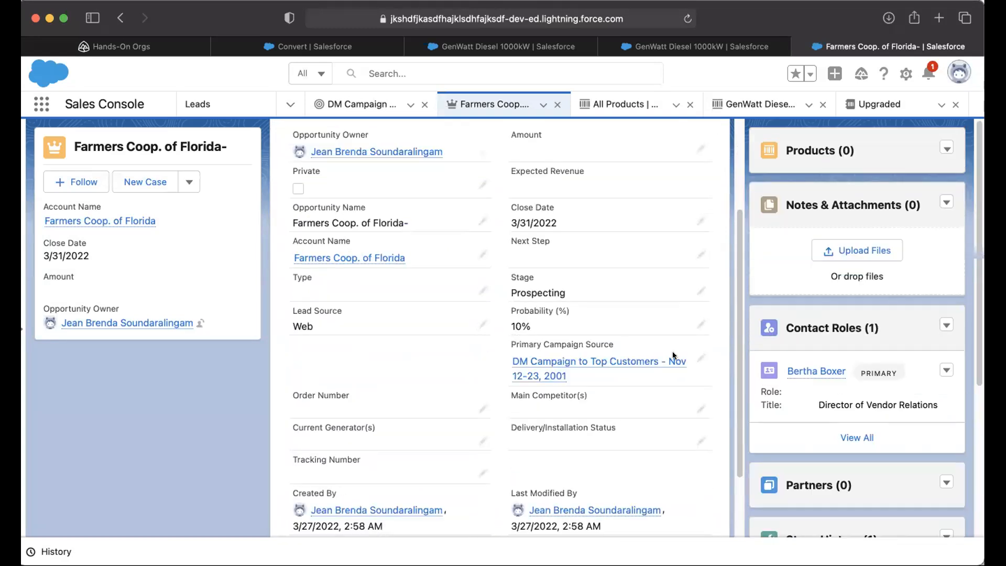
pyautogui.scroll(-4, 673, 355)
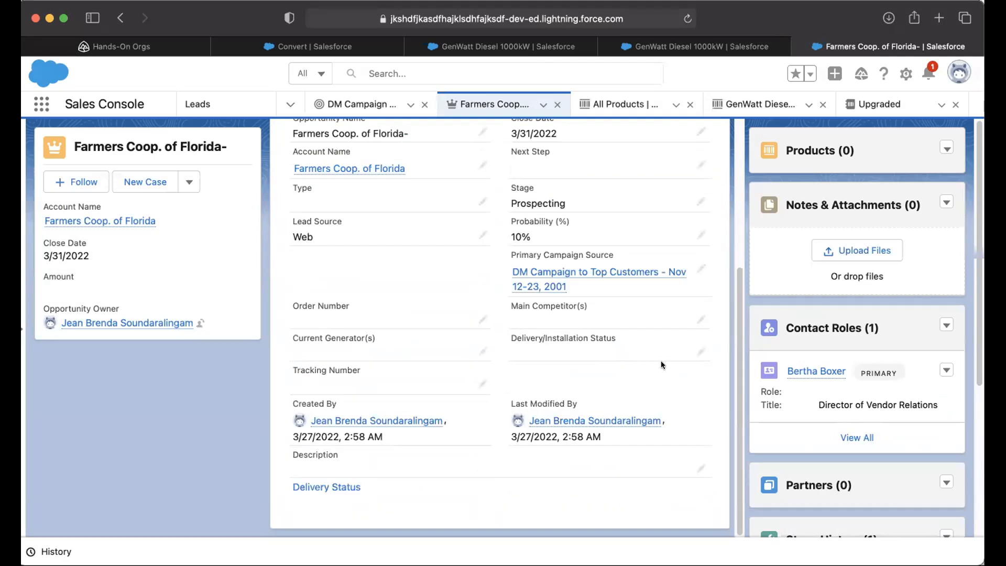
pyautogui.scroll(10, 661, 361)
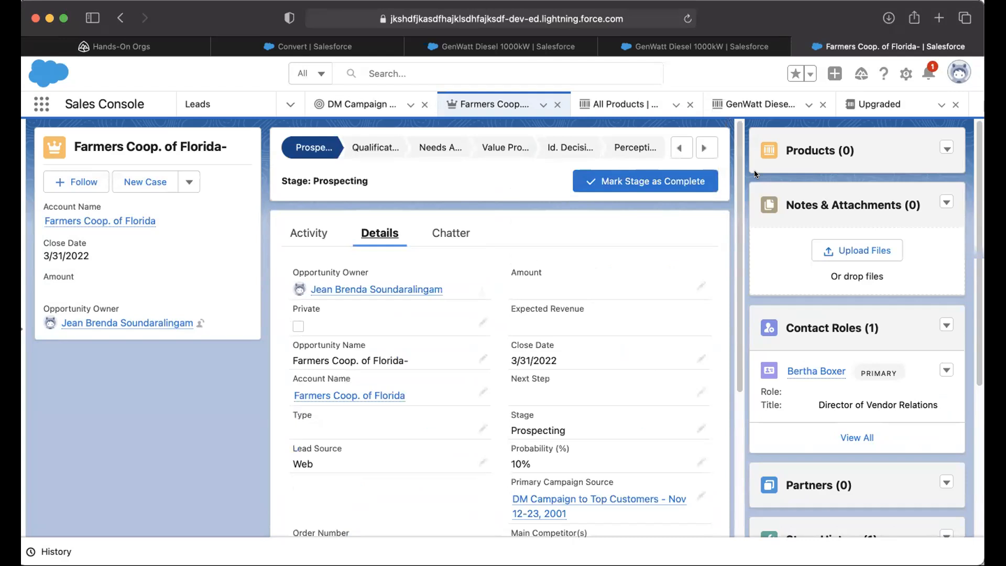
# Step: Open the Opportunity page layout assigned to the System Administrator profile, viewing the layout assignments in Salesforce Classic
pyautogui.click(905, 74)
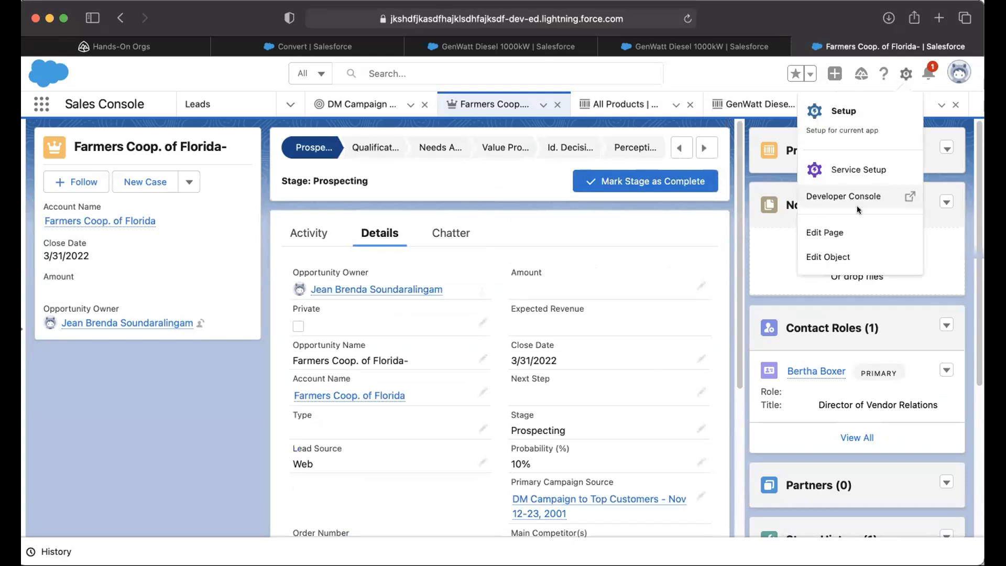
pyautogui.click(858, 265)
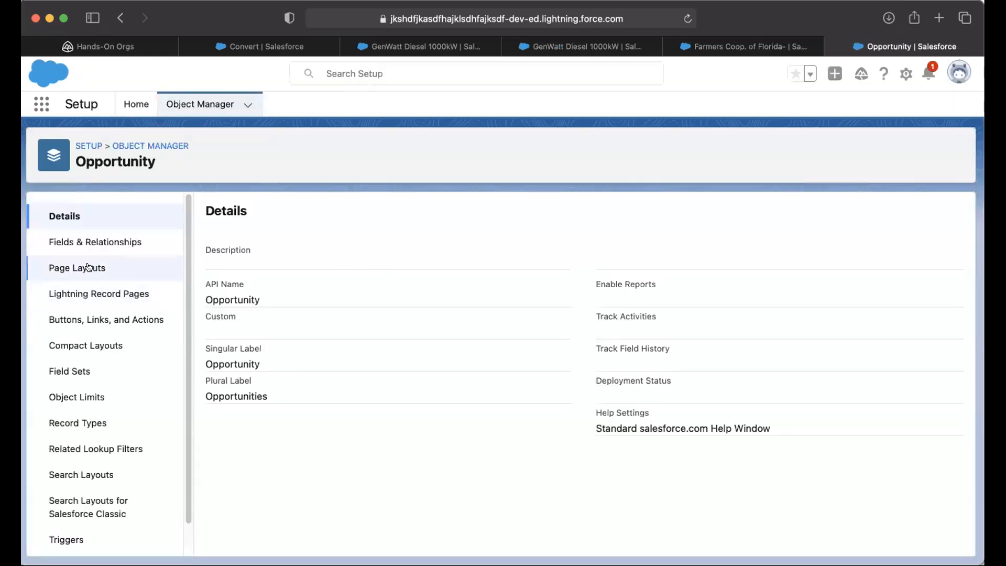
pyautogui.click(99, 269)
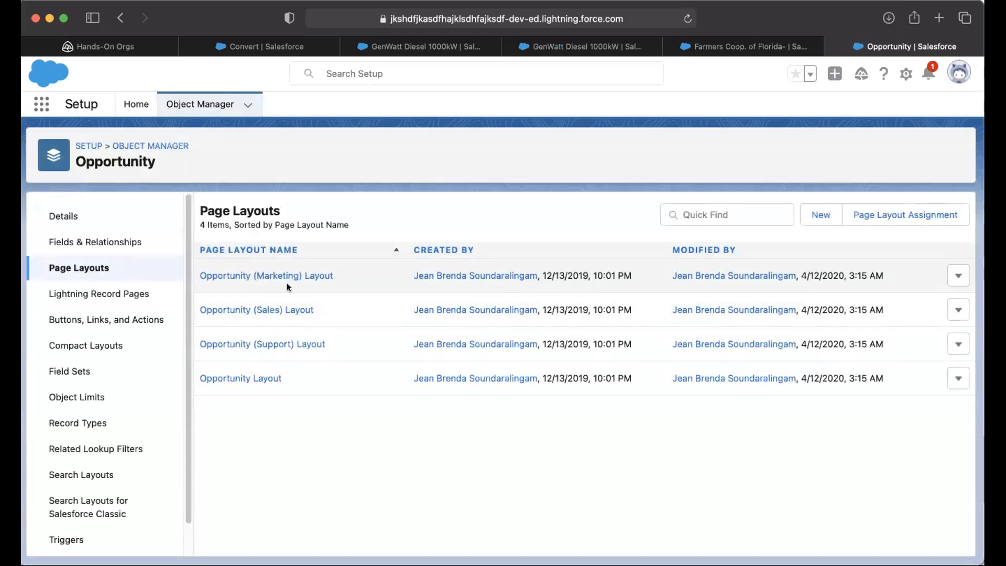
pyautogui.click(865, 216)
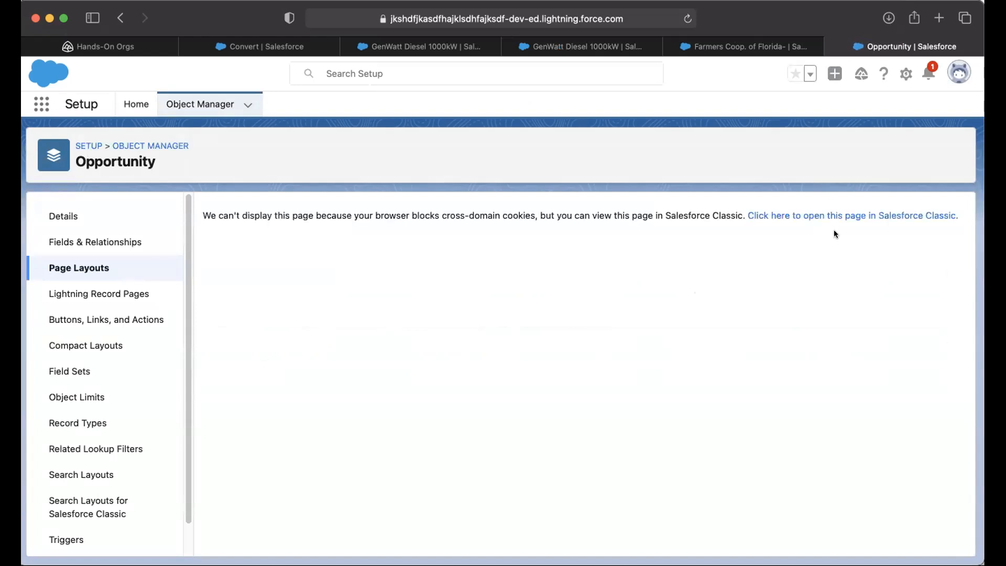
pyautogui.click(830, 216)
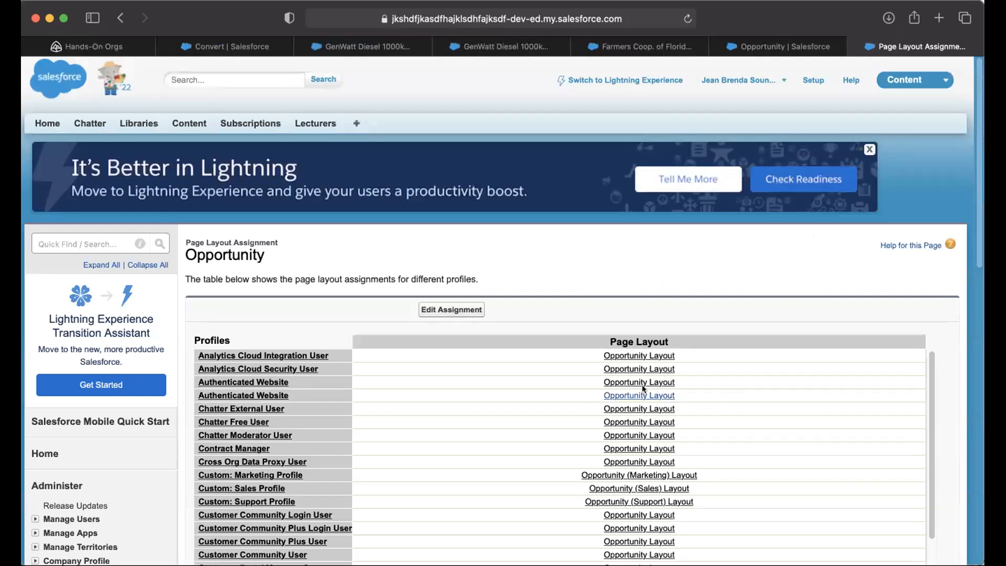
pyautogui.scroll(-6, 685, 404)
pyautogui.scroll(-5, 688, 408)
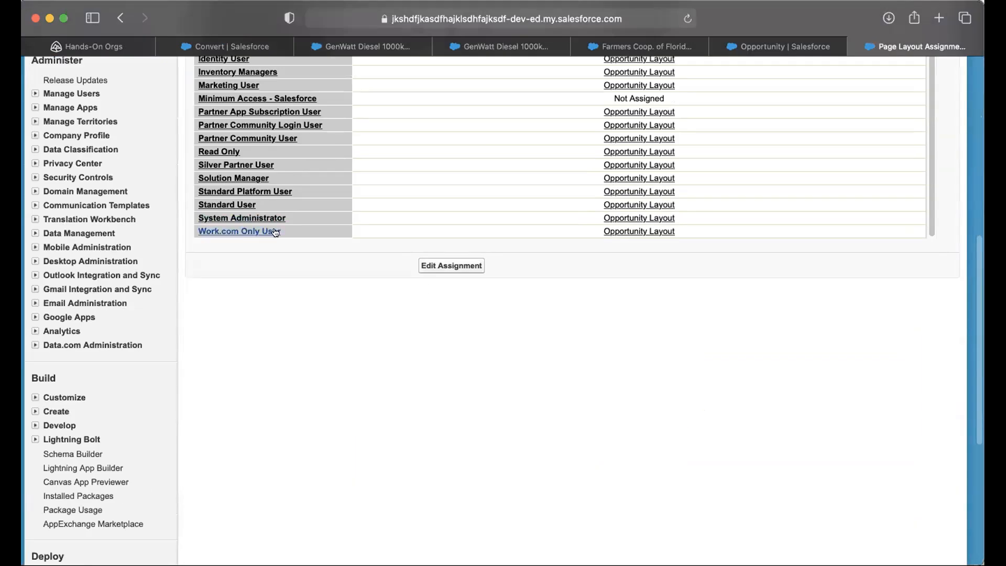
pyautogui.click(648, 219)
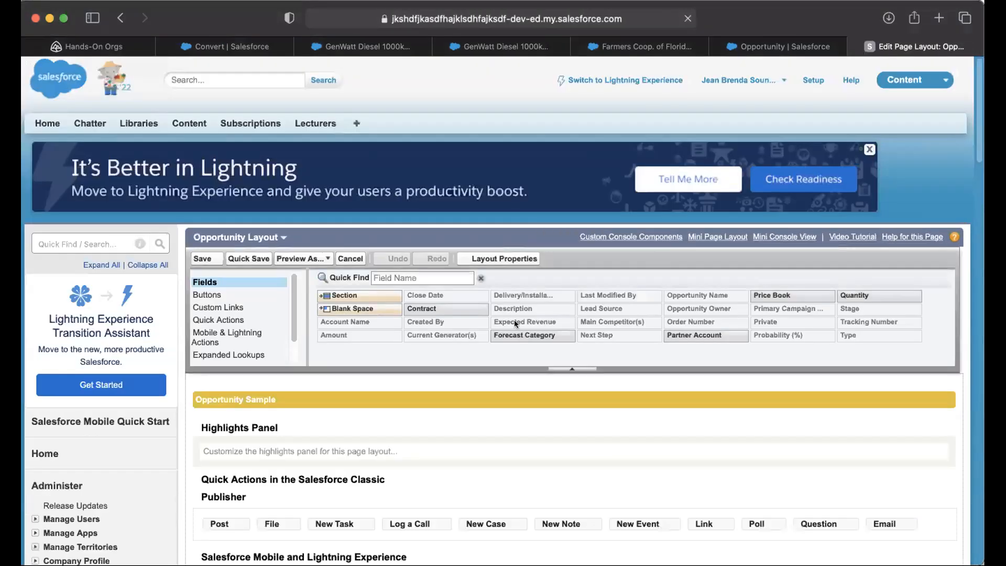
# Step: Add the Price Book field below Lead Source in the Opportunity Information section and save the layout
pyautogui.write('pri')
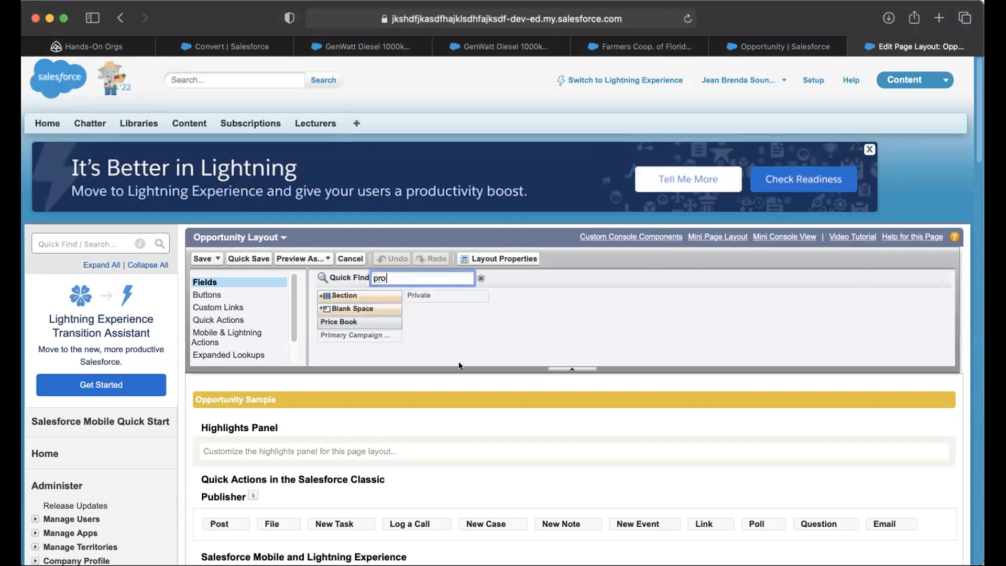
pyautogui.scroll(-5, 470, 370)
pyautogui.moveTo(356, 132); pyautogui.dragTo(341, 524)
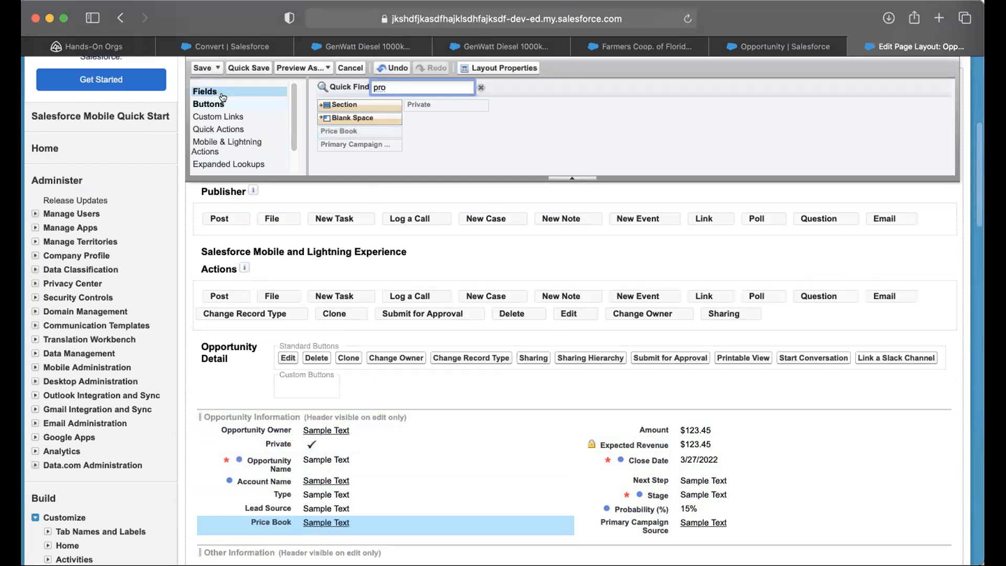
pyautogui.click(202, 68)
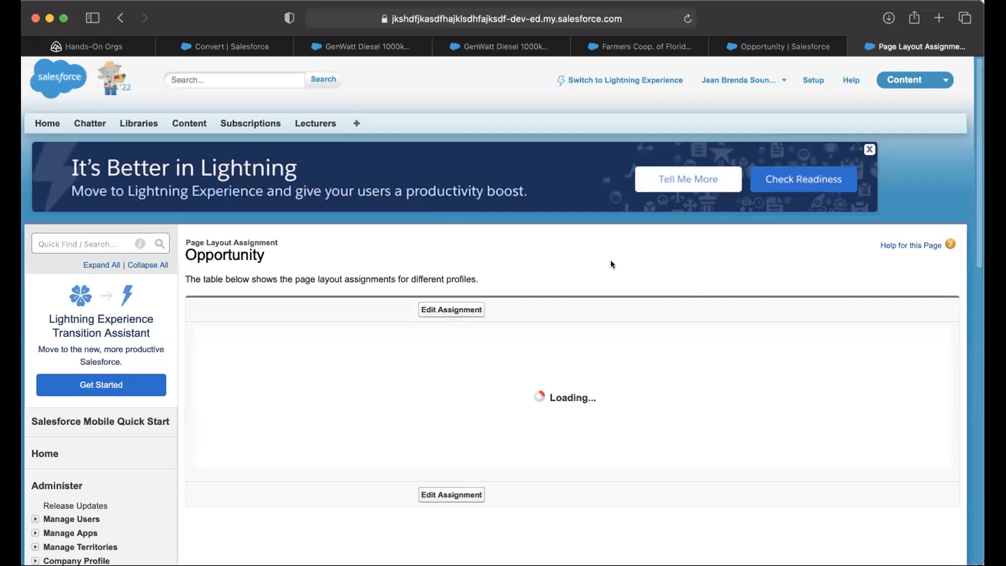
# Step: Close both setup pages, reload the Farmers Coop. of Florida opportunity and display its details
pyautogui.click(781, 47)
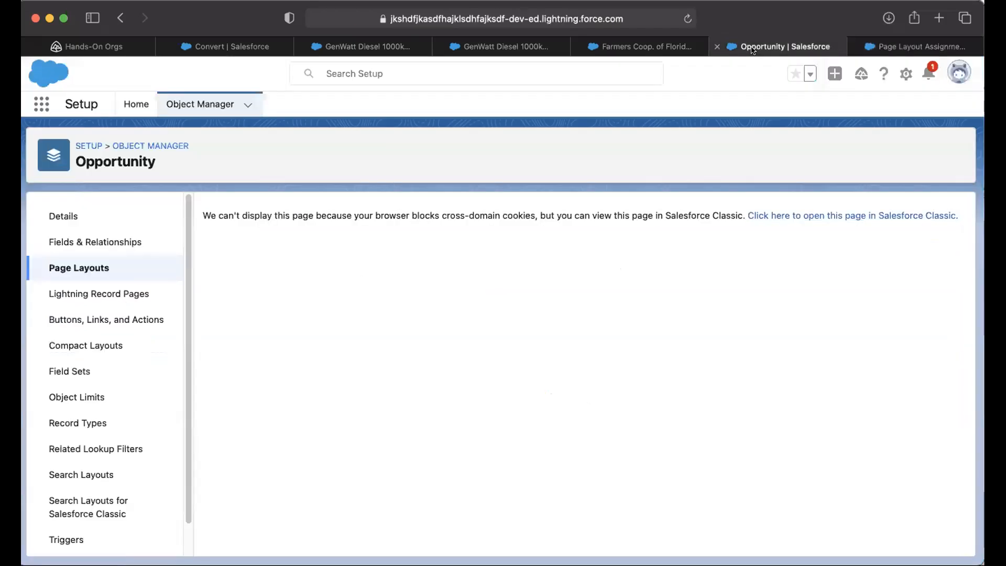
pyautogui.click(718, 47)
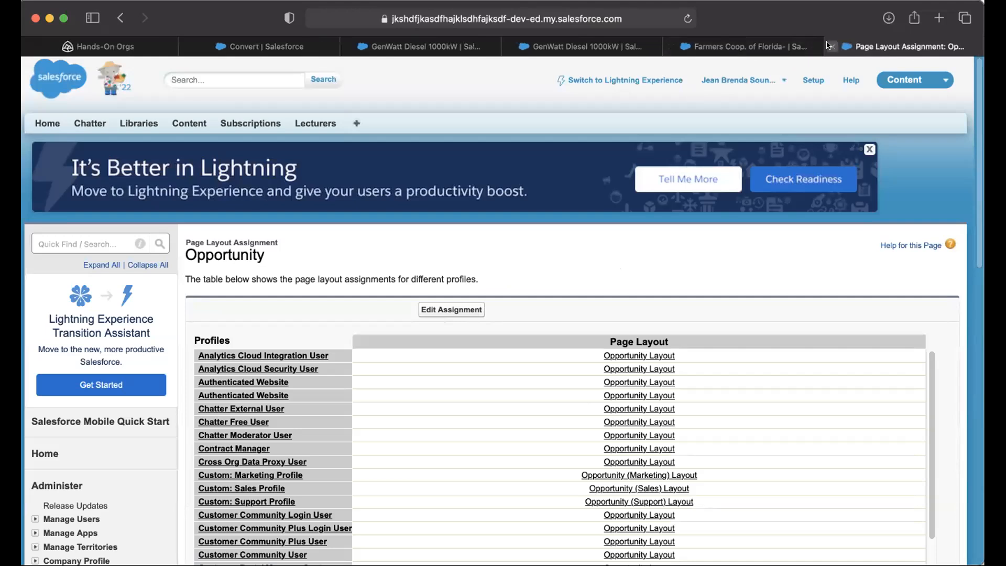
pyautogui.click(830, 46)
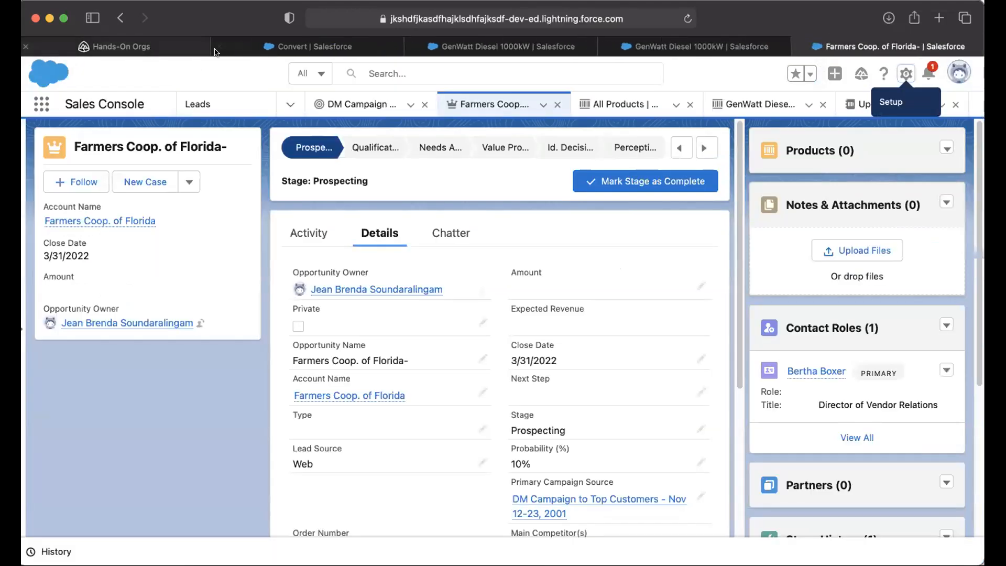
pyautogui.click(688, 19)
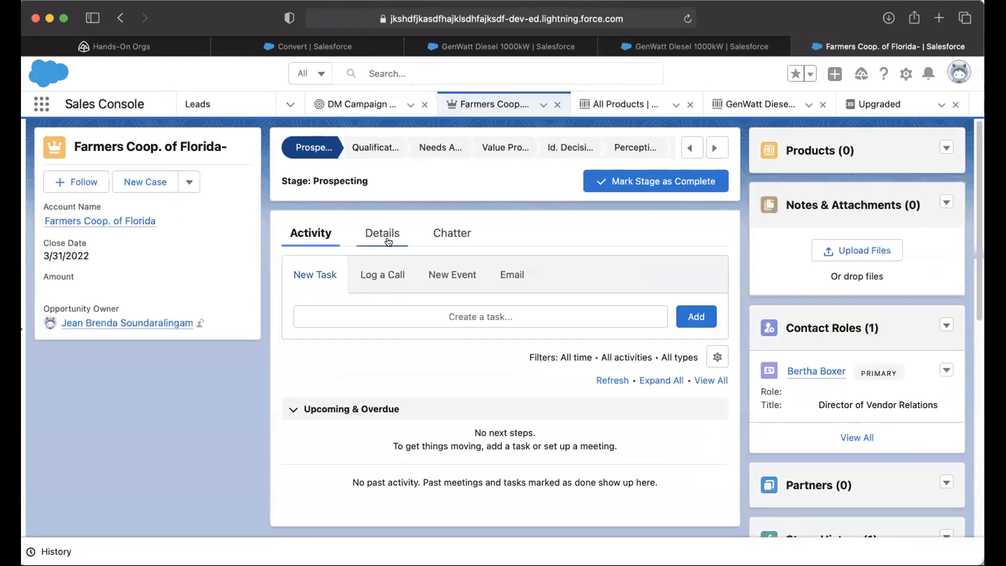
pyautogui.click(389, 241)
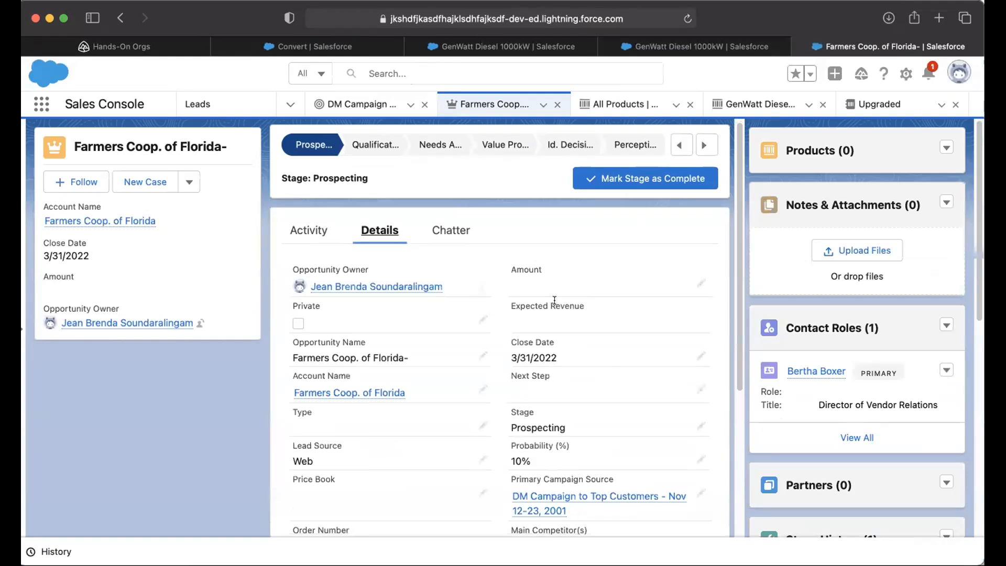
# Step: Set the opportunity's price book to Upgraded and save the record
pyautogui.click(483, 493)
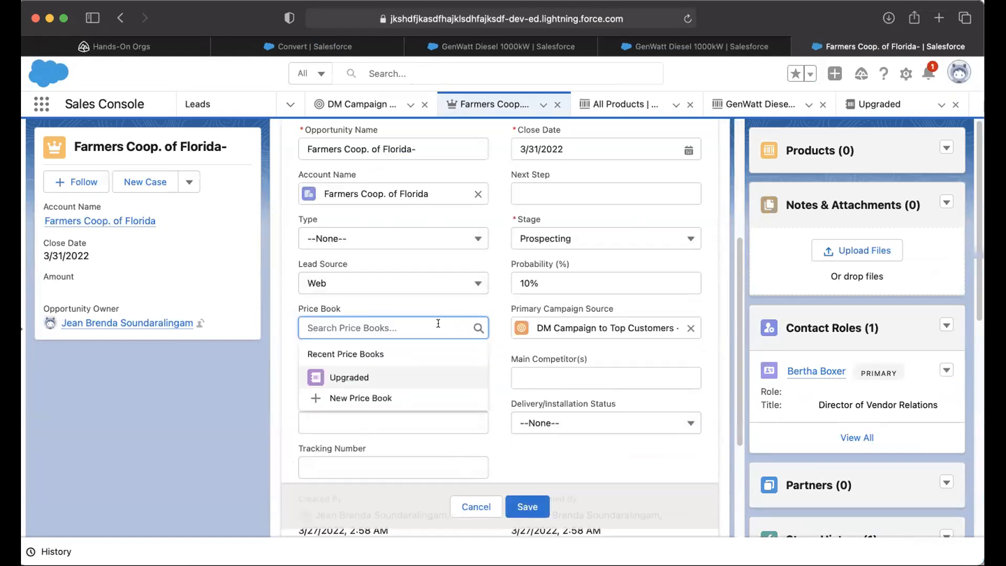
pyautogui.click(360, 377)
pyautogui.click(517, 503)
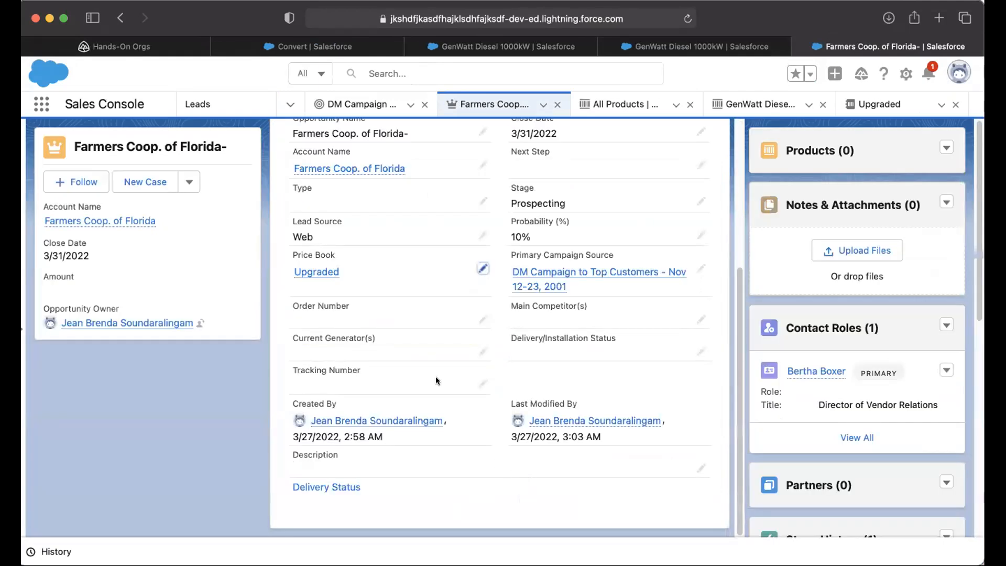
# Step: Add GenWatt Diesel 1000kW to the opportunity's products with a quantity of 10 and save it
pyautogui.scroll(5, 678, 304)
pyautogui.click(943, 147)
pyautogui.click(897, 174)
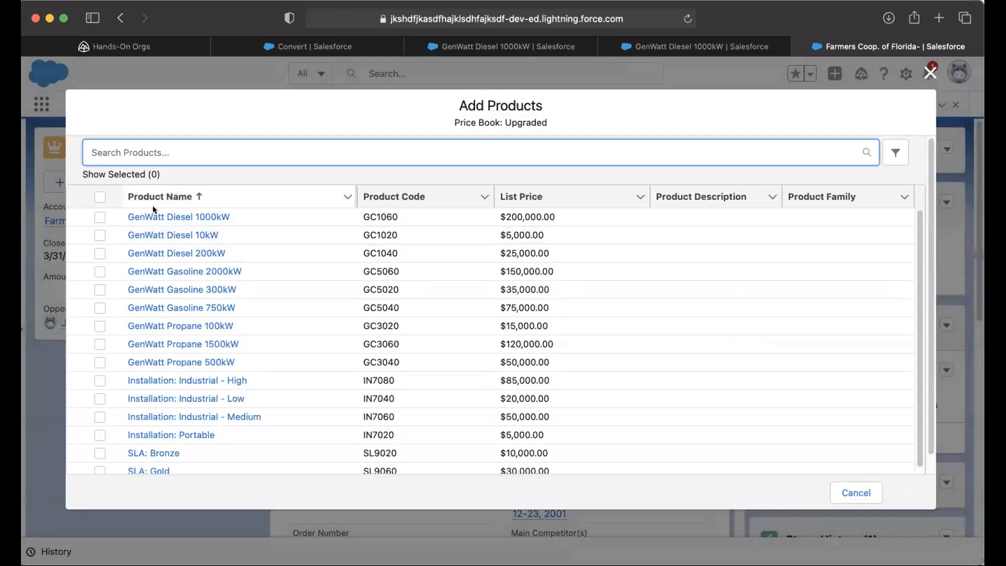
pyautogui.click(99, 217)
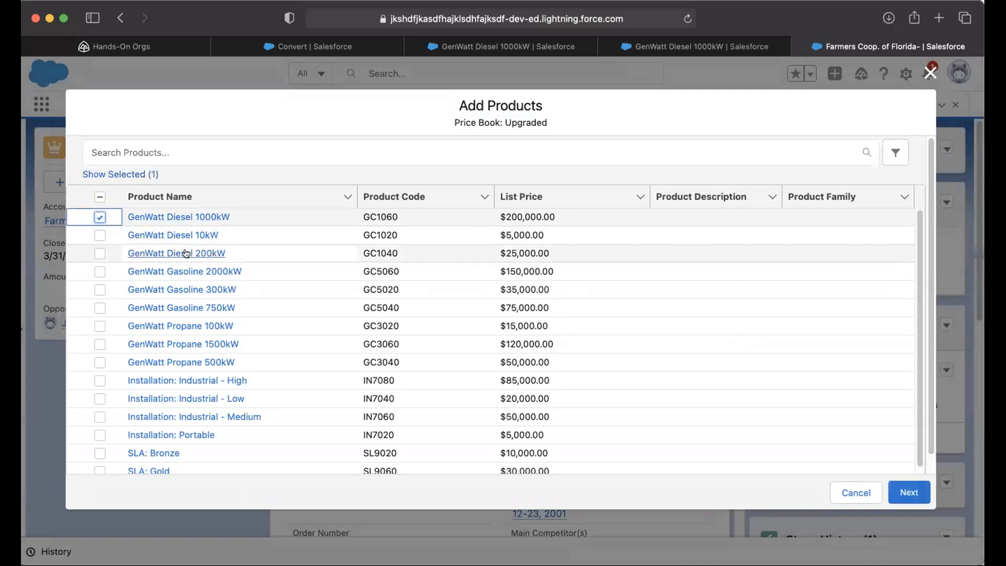
pyautogui.click(906, 491)
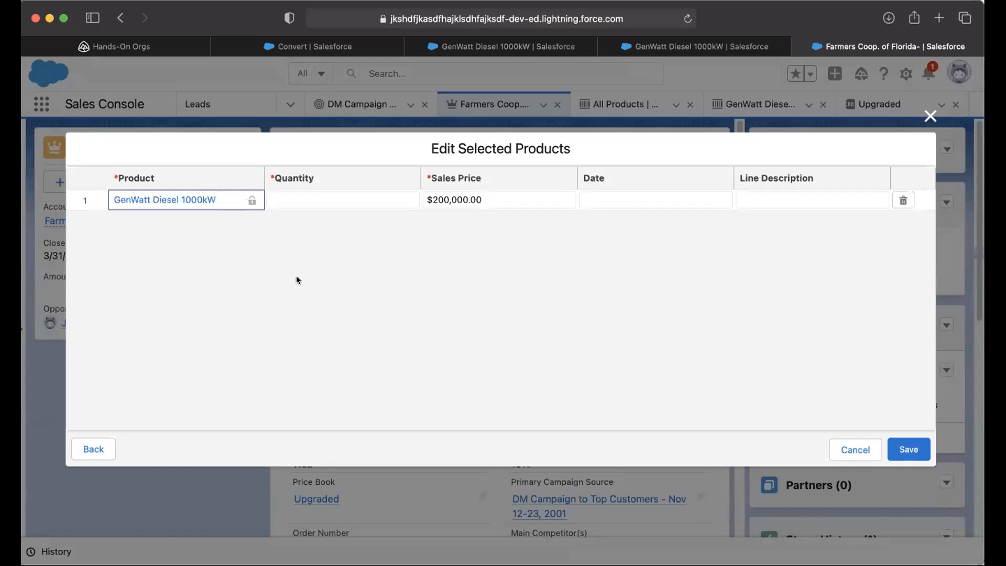
pyautogui.click(340, 199)
pyautogui.write('10')
pyautogui.click(430, 300)
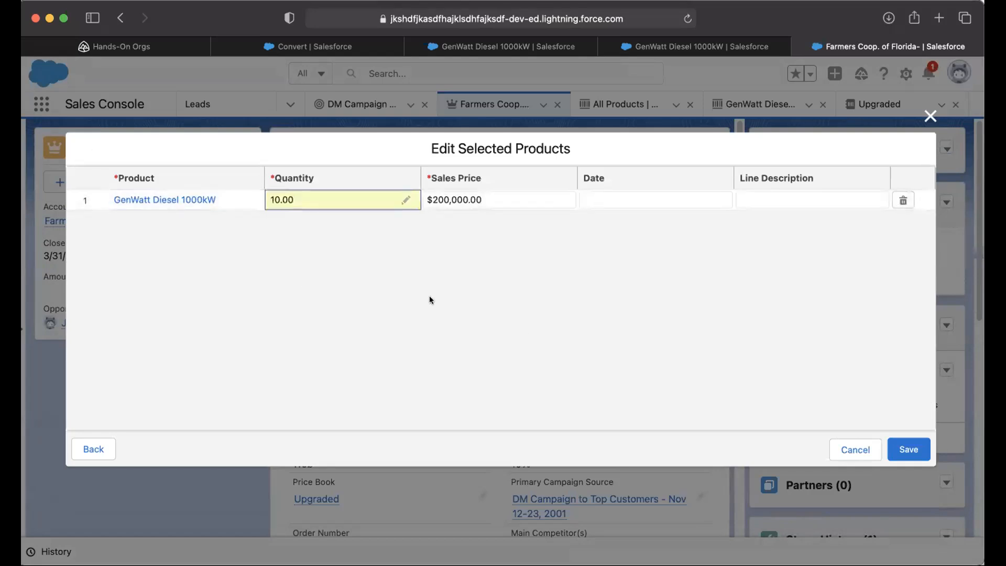
pyautogui.click(906, 439)
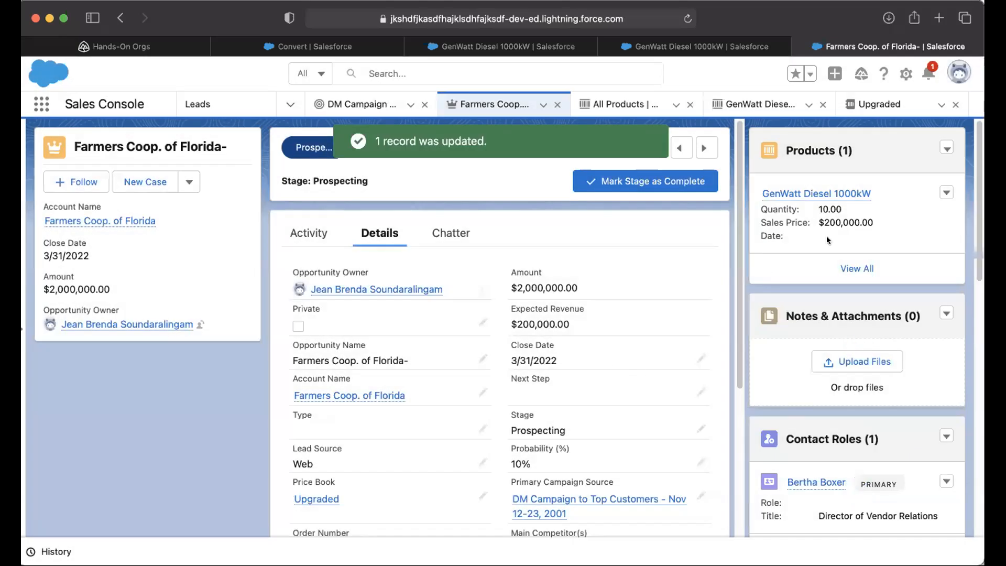
# Step: Review the opportunity's amount, expected revenue and remaining detail fields with the product added
pyautogui.scroll(-3, 641, 344)
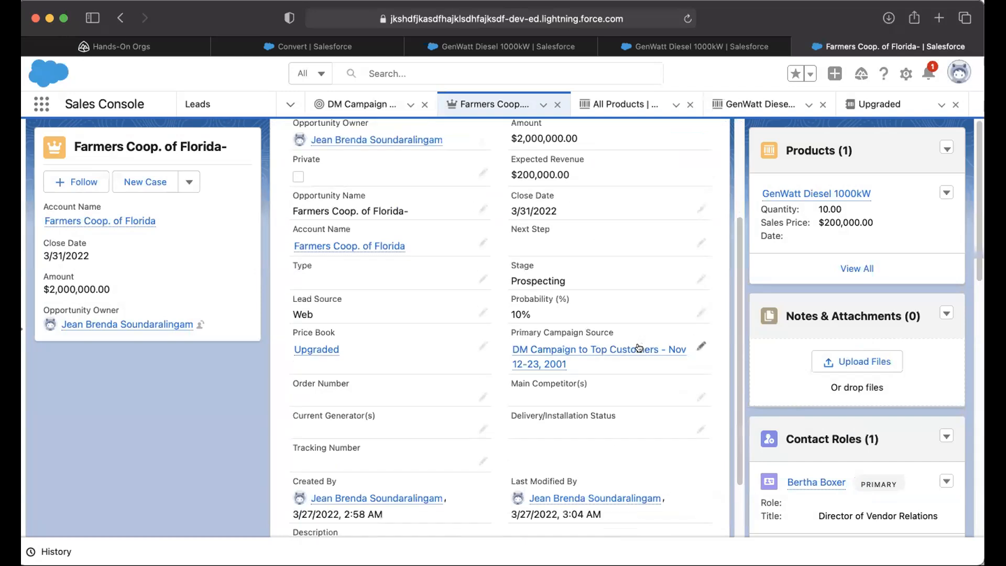
pyautogui.scroll(3, 641, 344)
pyautogui.scroll(-3, 642, 344)
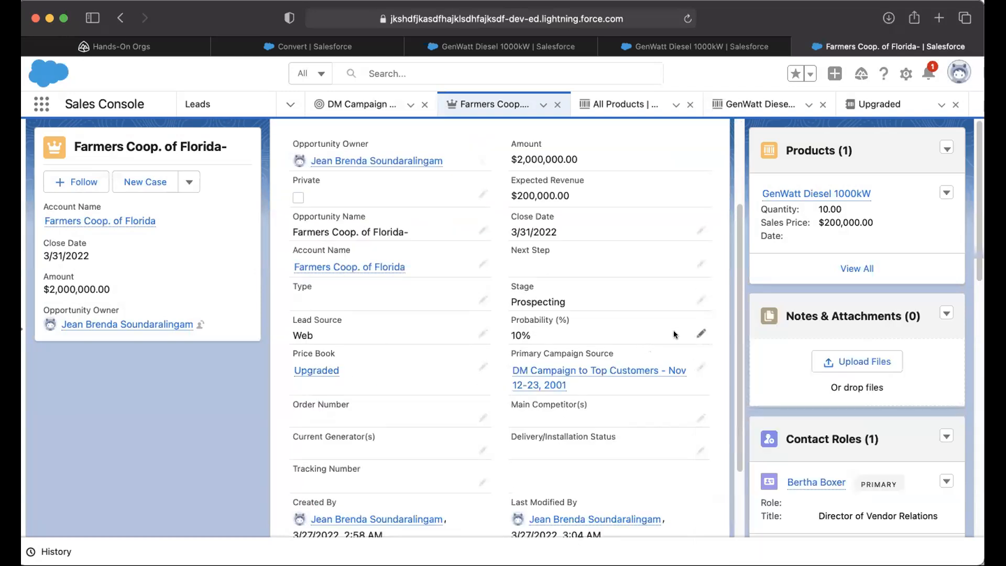
pyautogui.scroll(3, 675, 334)
pyautogui.scroll(-4, 674, 331)
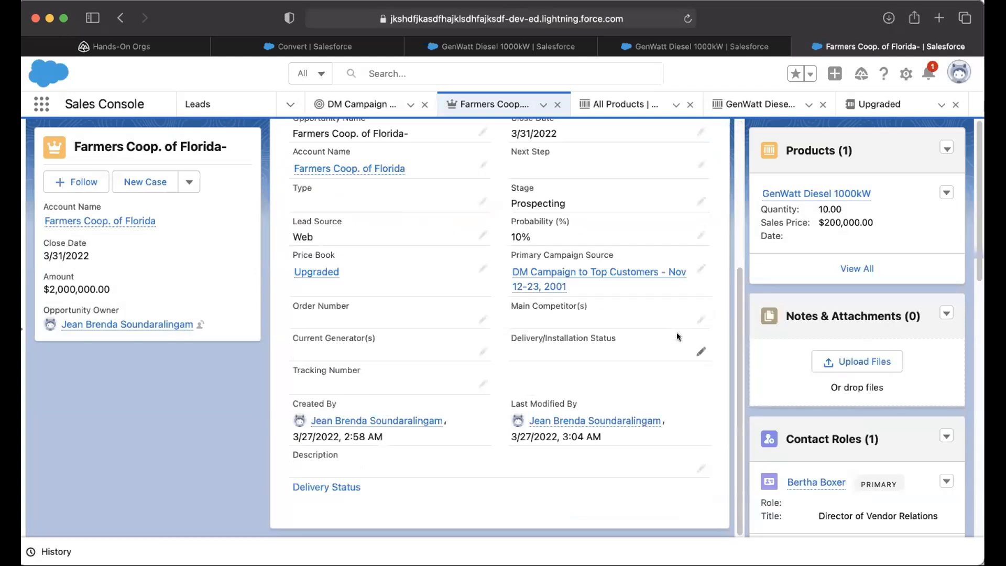
pyautogui.scroll(5, 678, 333)
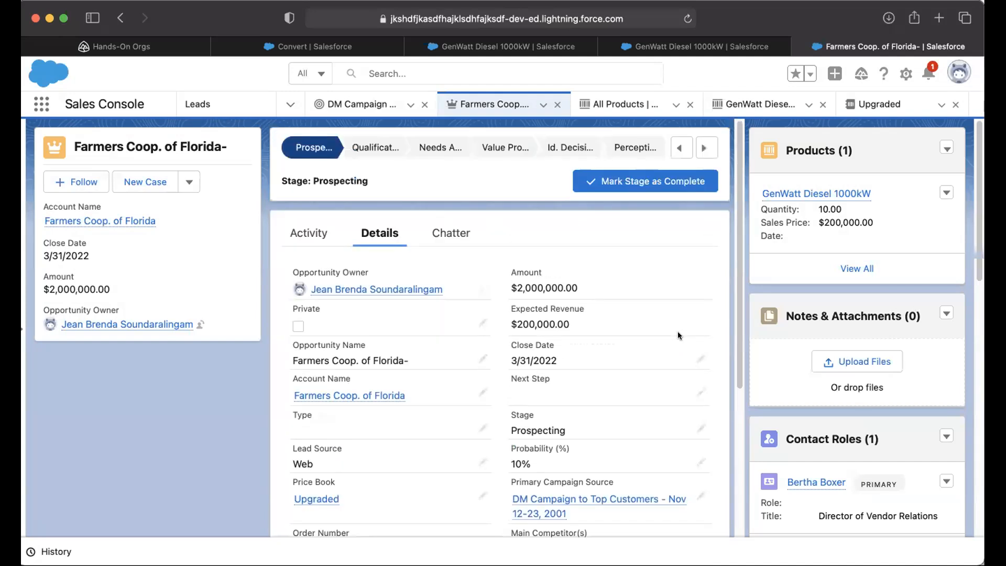
pyautogui.scroll(-6, 865, 361)
pyautogui.scroll(-1, 885, 361)
pyautogui.scroll(7, 885, 361)
pyautogui.scroll(-2, 677, 268)
pyautogui.scroll(2, 681, 269)
# Step: Open the Opportunity object's page layout named Opportunity Layout for editing in Salesforce Classic
pyautogui.click(903, 71)
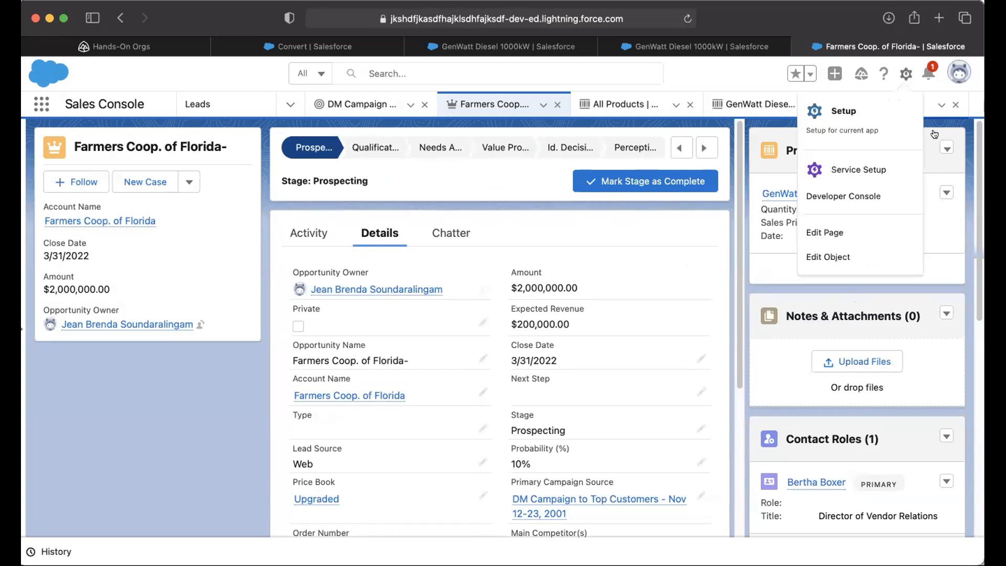
pyautogui.click(845, 254)
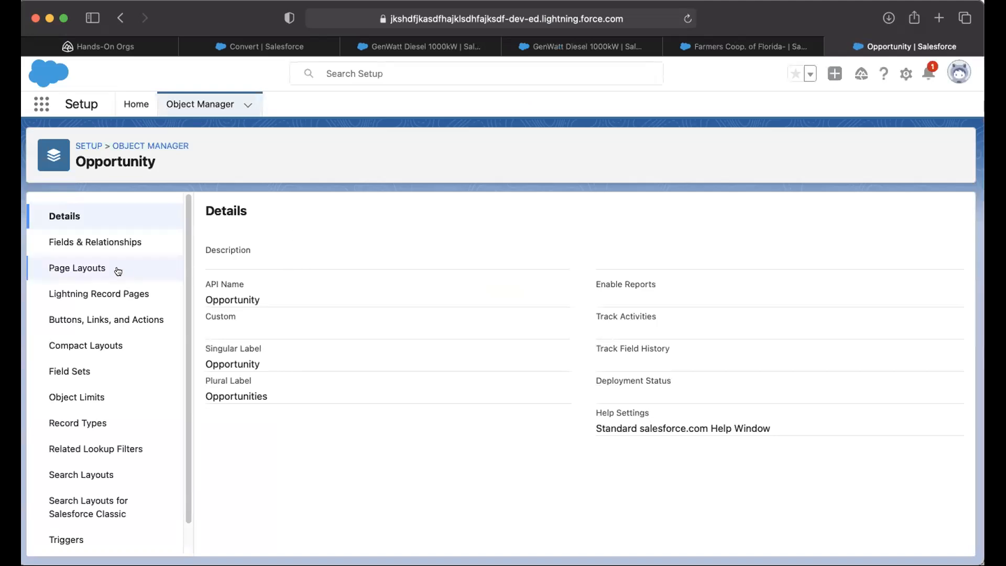
pyautogui.click(79, 268)
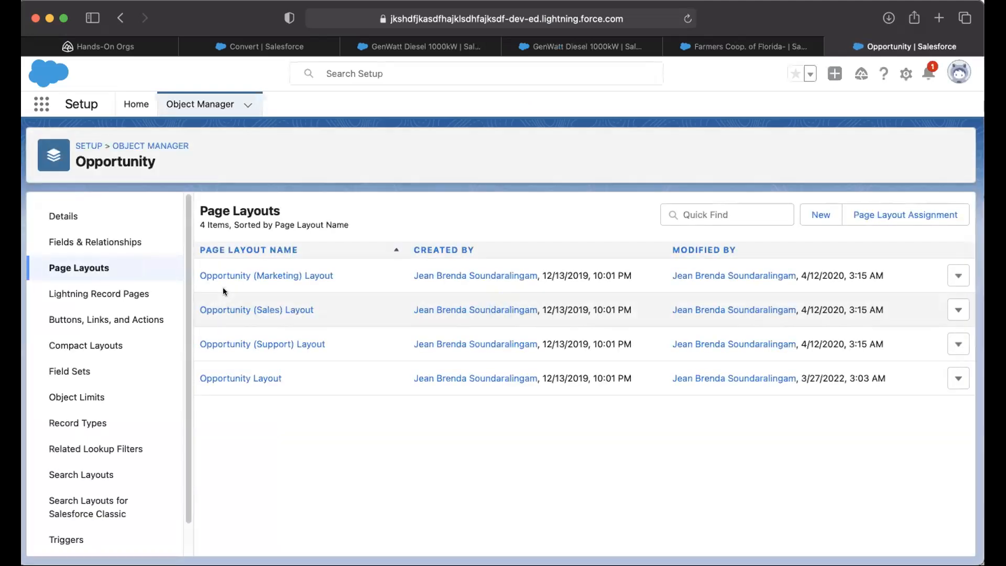
pyautogui.click(270, 373)
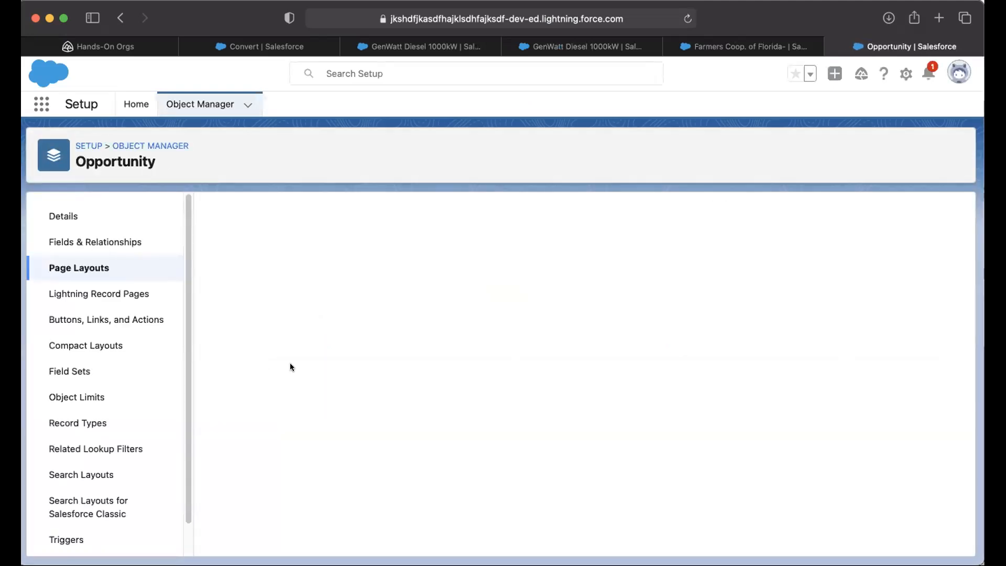
pyautogui.click(762, 217)
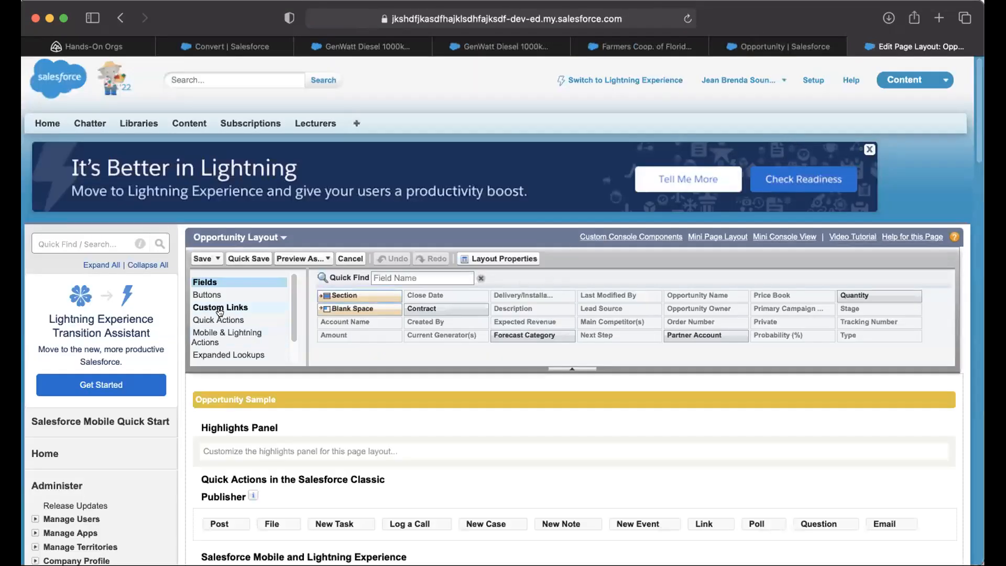
# Step: Examine which related lists the Opportunity Layout offers and contains, and close the layout editor without changes
pyautogui.scroll(-2, 258, 334)
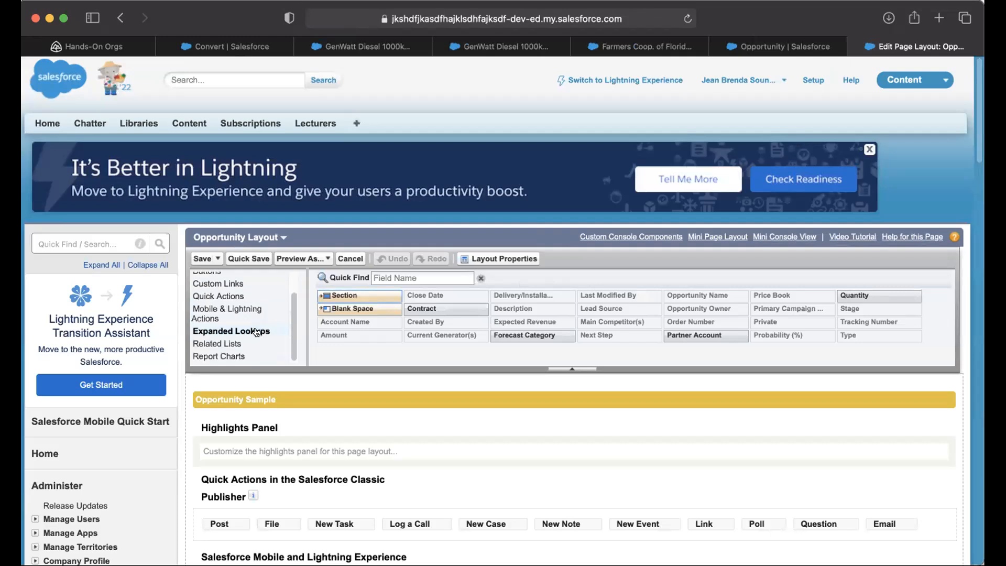
pyautogui.click(212, 344)
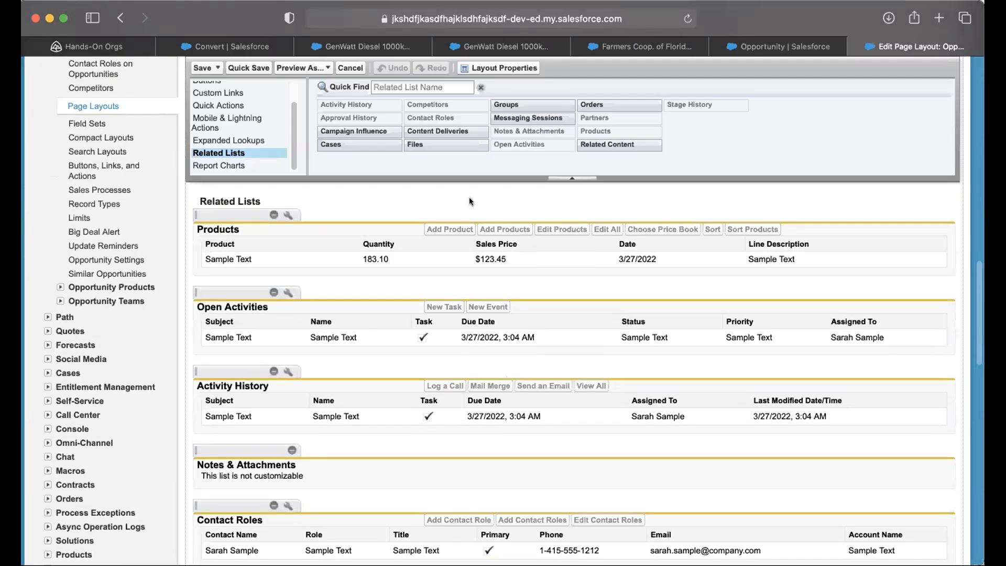
pyautogui.scroll(-1, 643, 269)
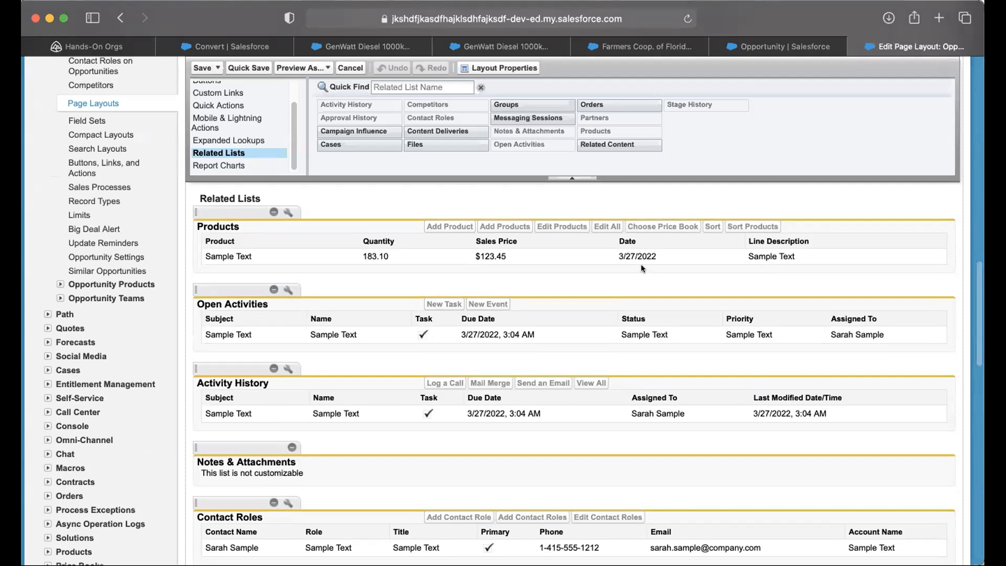
pyautogui.scroll(-6, 641, 263)
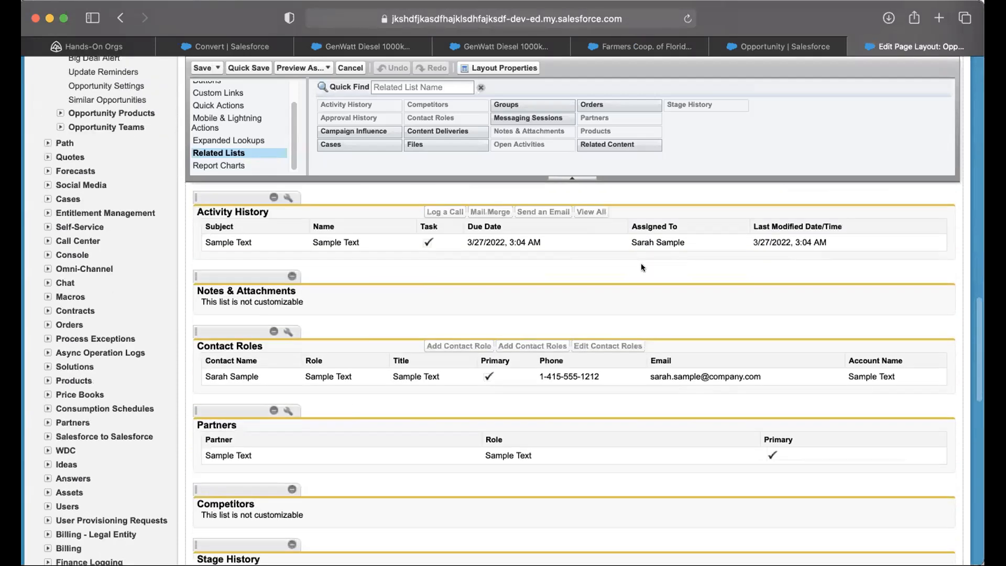
pyautogui.scroll(-3, 640, 263)
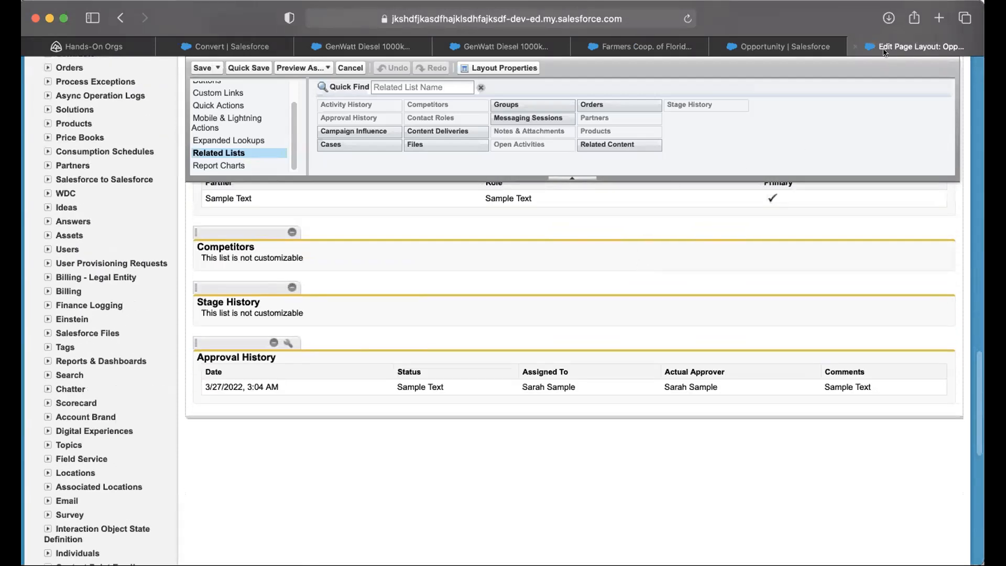
pyautogui.click(856, 45)
pyautogui.click(745, 44)
pyautogui.click(867, 45)
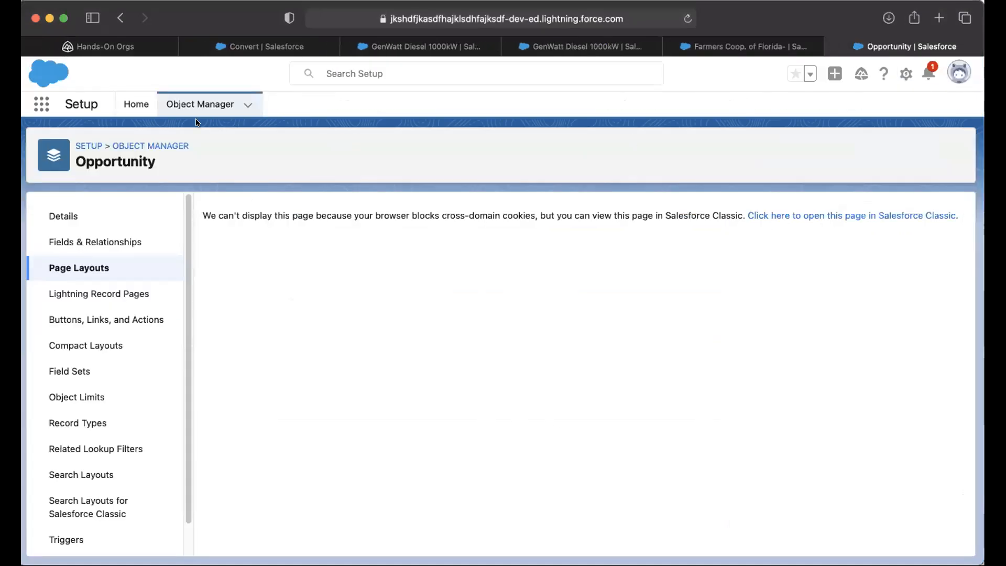
# Step: Find Quote Settings in Setup, open it in Salesforce Classic, and add the Quotes related list to the Opportunity Layout
pyautogui.click(138, 105)
pyautogui.click(112, 145)
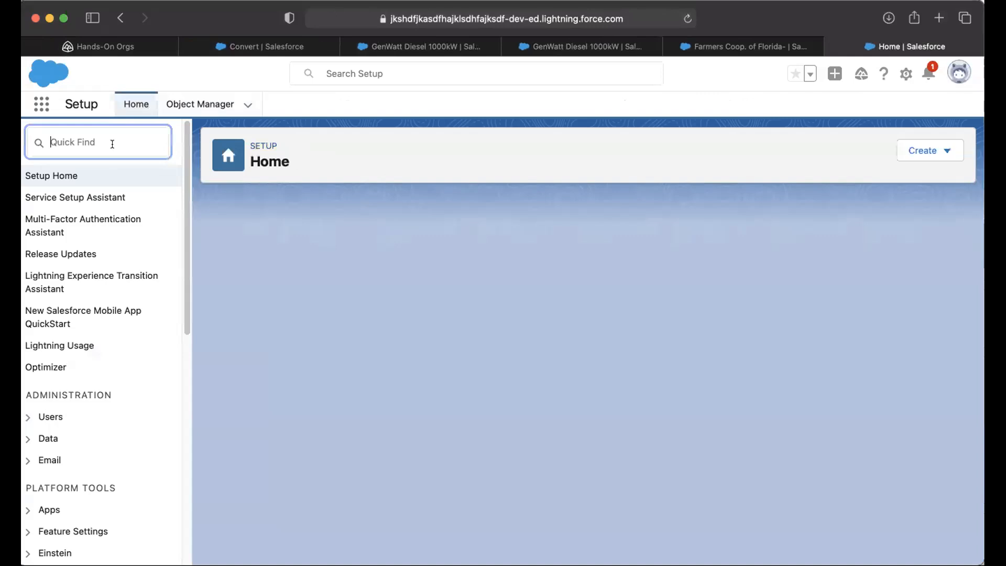
pyautogui.write('quot')
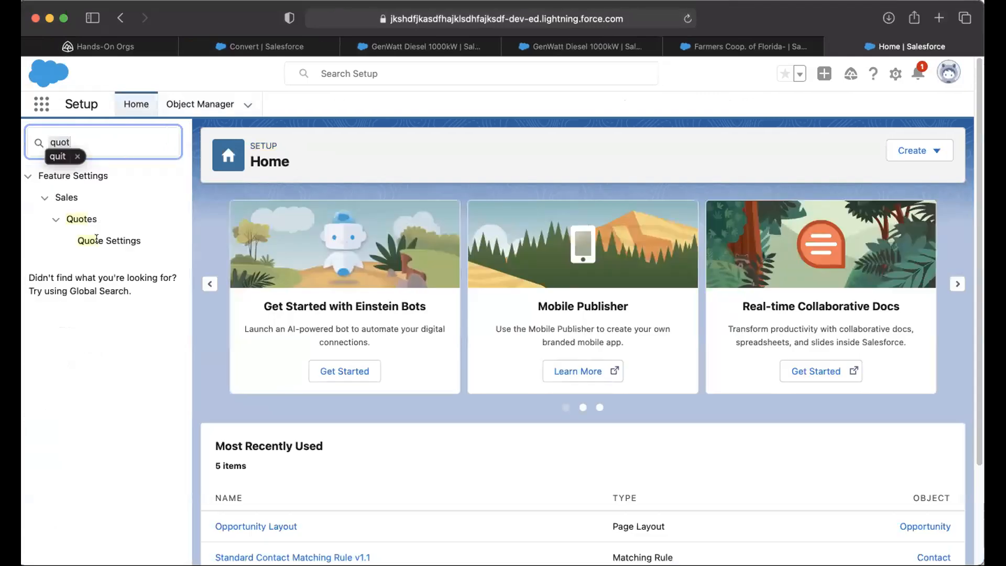
pyautogui.click(97, 239)
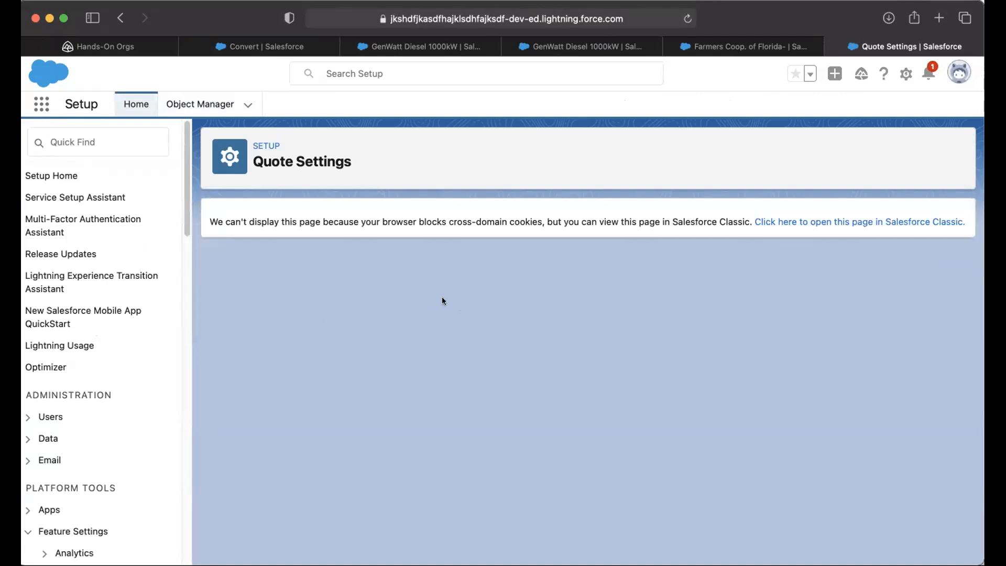
pyautogui.click(820, 221)
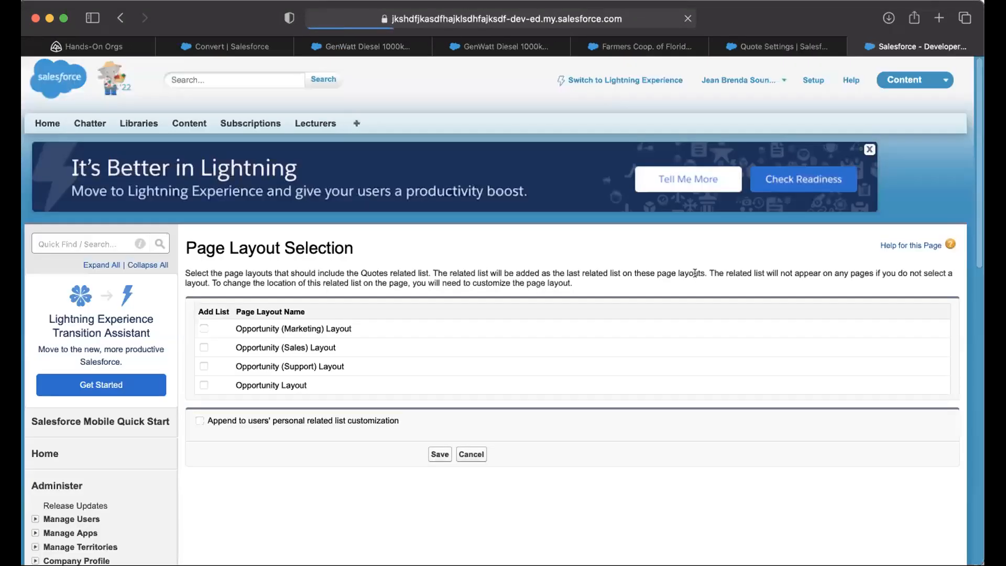
pyautogui.click(204, 386)
pyautogui.click(437, 453)
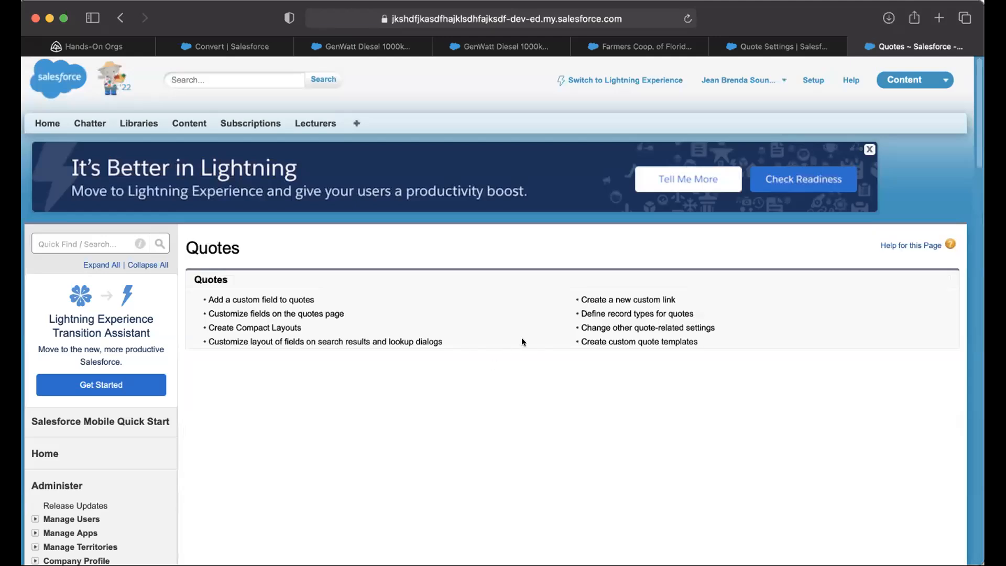
# Step: Close the Lightning Quote Settings page and reload the Farmers Coop. of Florida opportunity
pyautogui.click(733, 43)
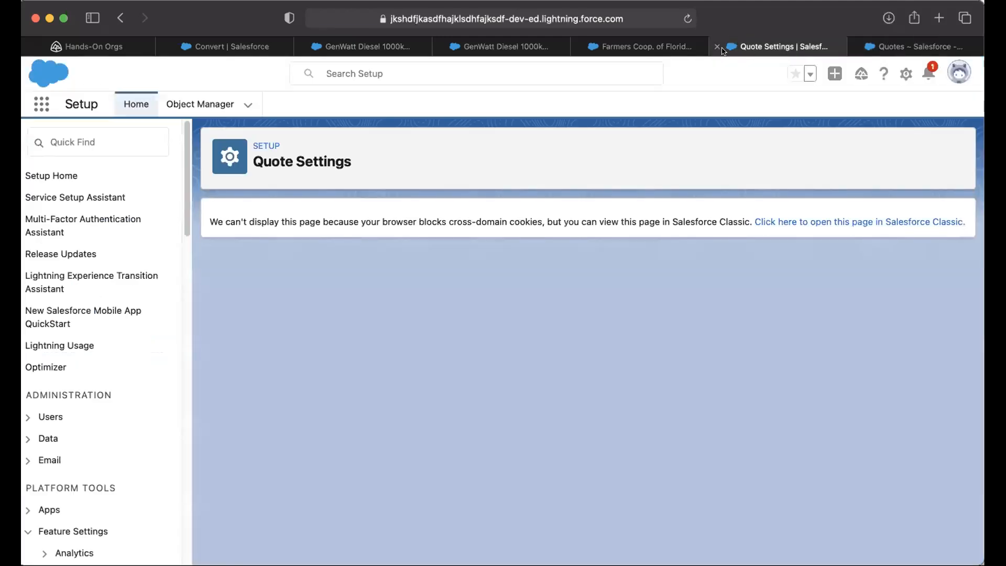
pyautogui.click(719, 46)
pyautogui.click(699, 47)
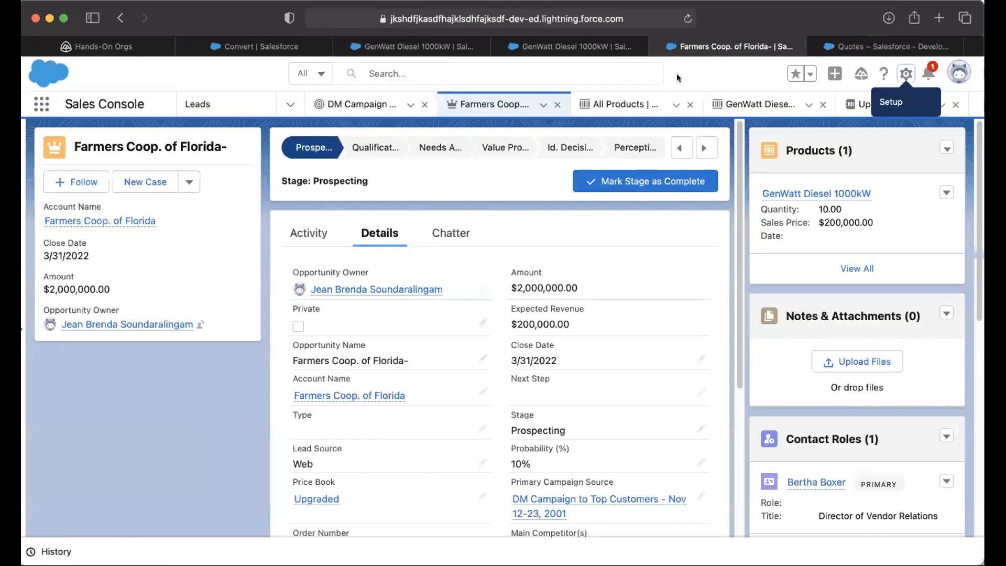
pyautogui.click(687, 19)
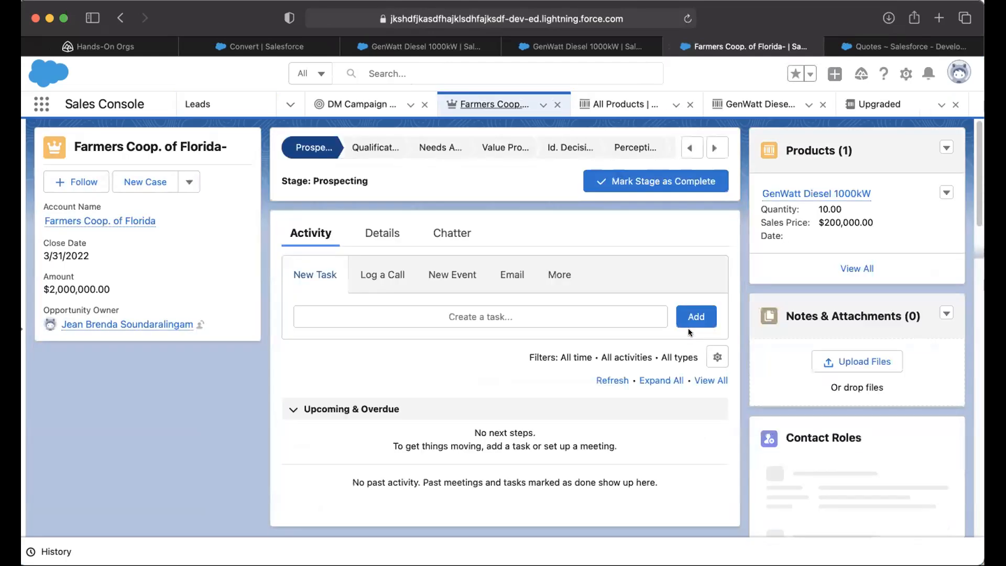
# Step: Start a new quote from the opportunity's Quotes related list and name it Test Q
pyautogui.scroll(-10, 820, 369)
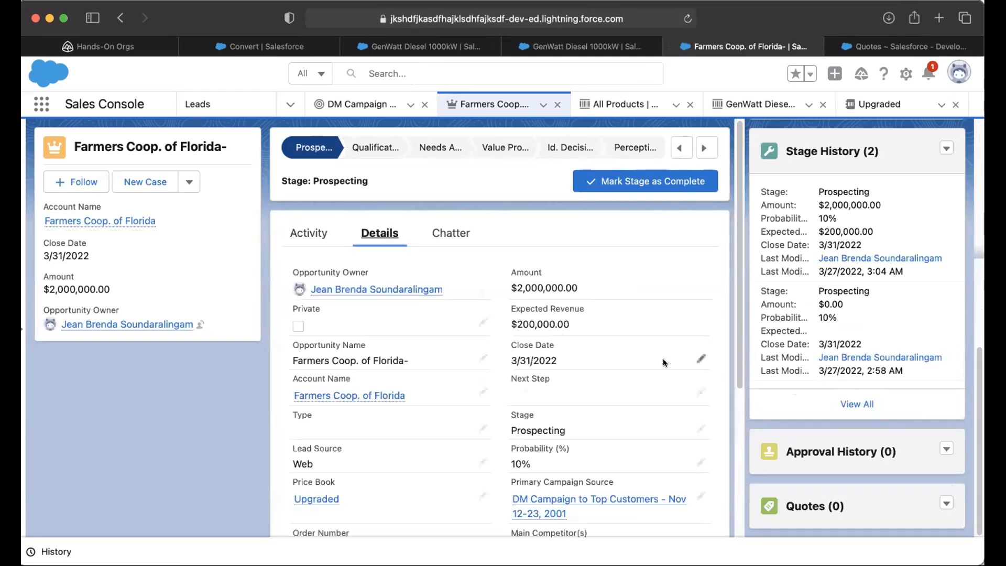
pyautogui.click(941, 504)
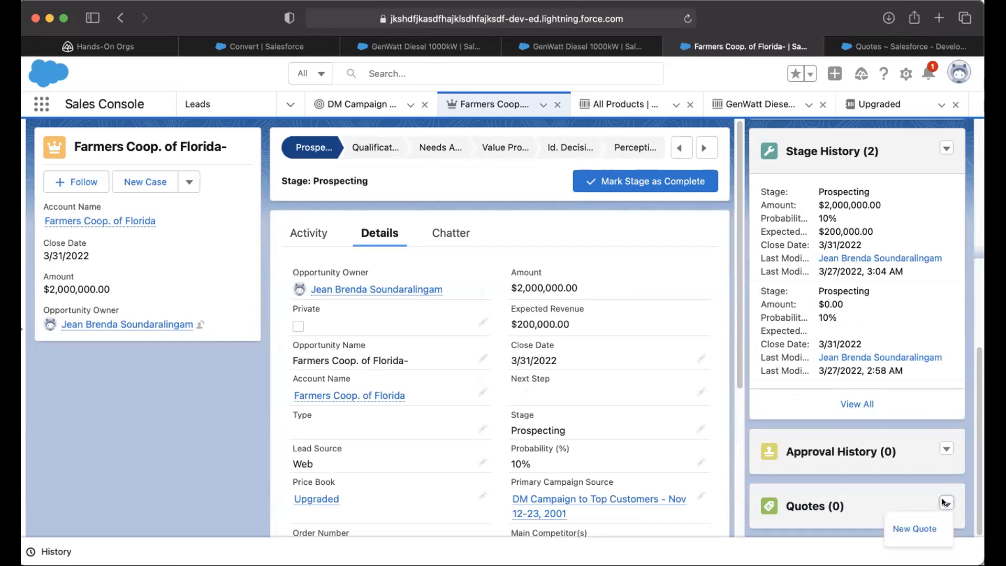
pyautogui.click(908, 524)
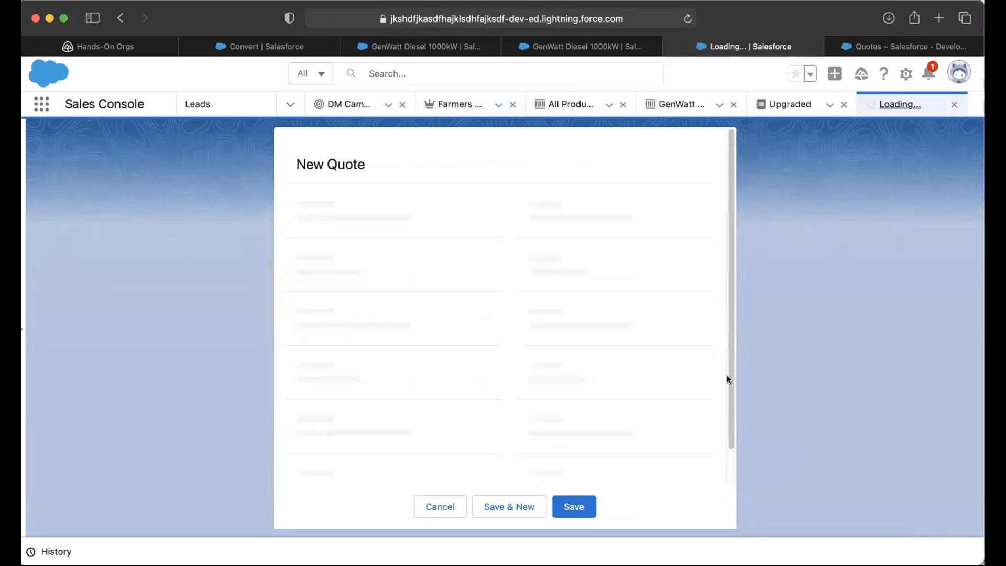
pyautogui.click(406, 277)
pyautogui.write('Test Q')
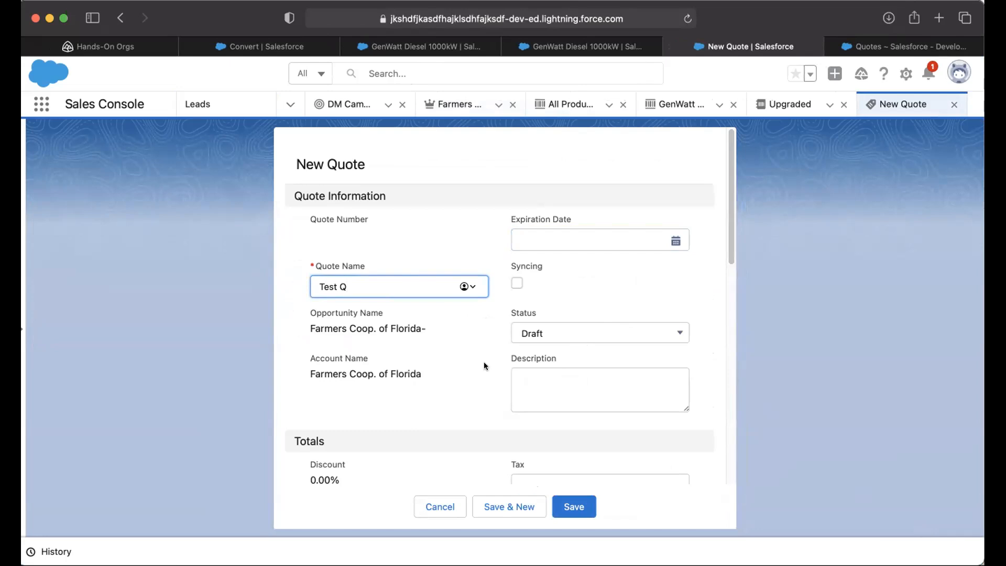
# Step: Review the new quote's totals, contact, address and status options, keep the Draft status and save the quote
pyautogui.scroll(-7, 486, 364)
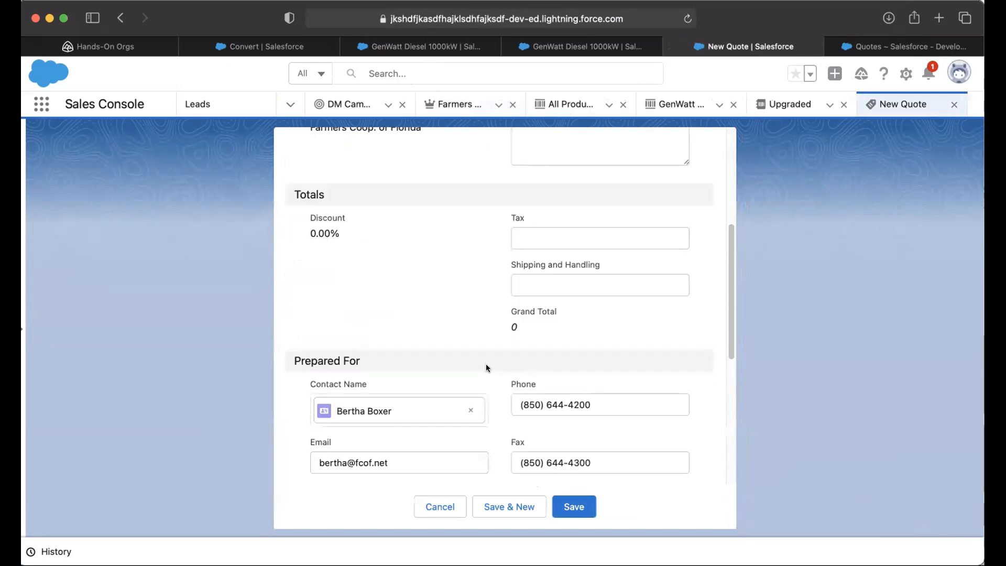
pyautogui.scroll(-5, 486, 363)
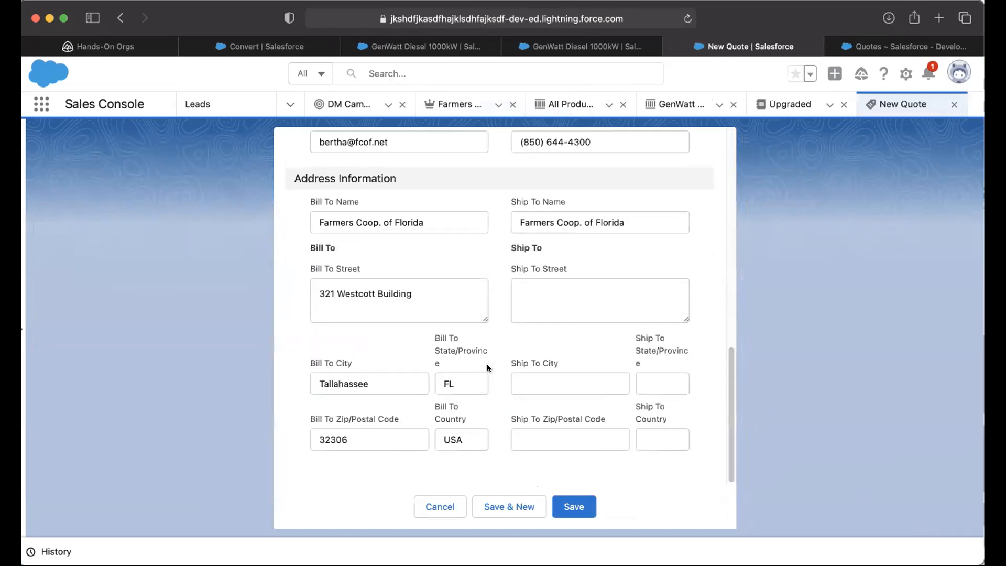
pyautogui.scroll(12, 488, 367)
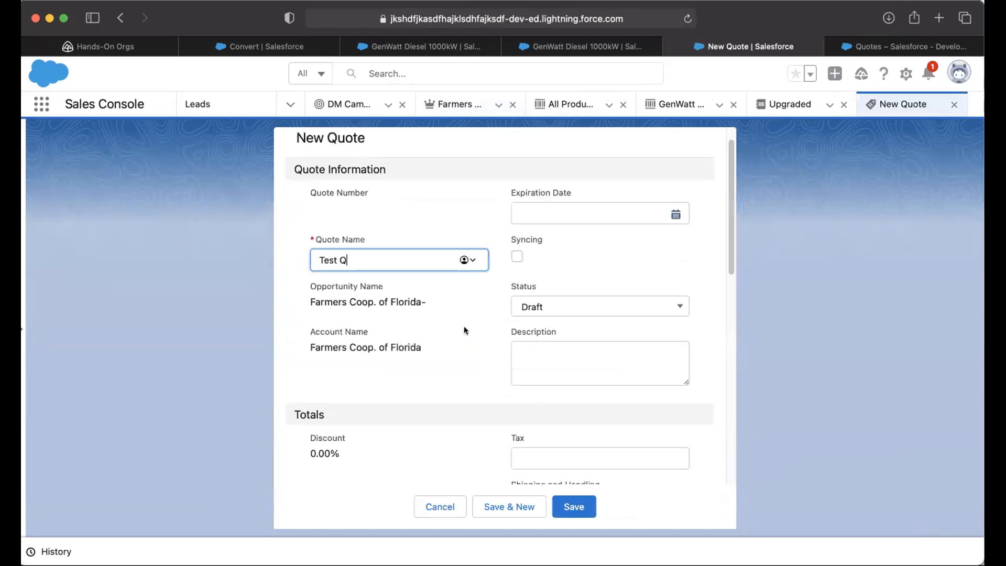
pyautogui.click(548, 305)
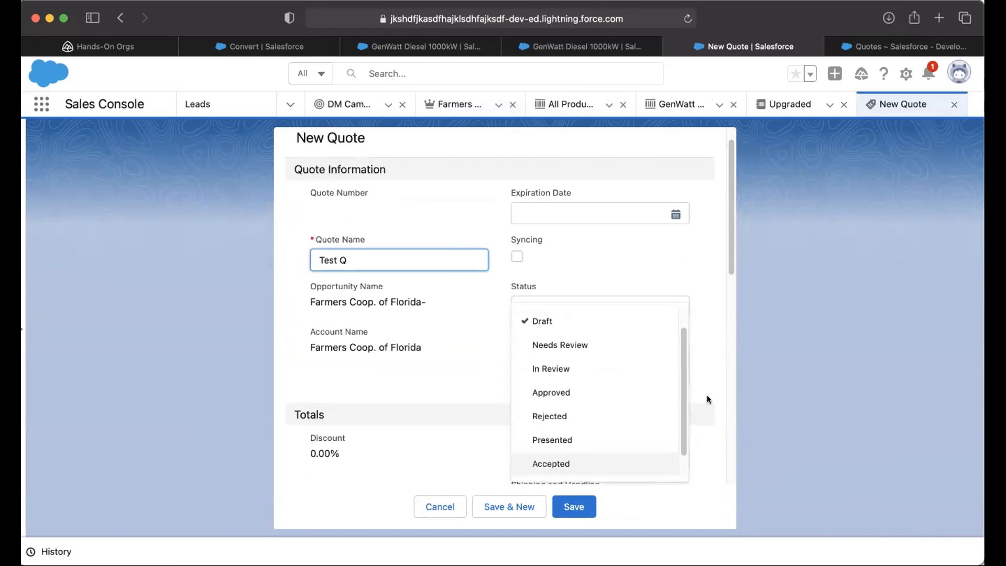
pyautogui.click(716, 340)
pyautogui.click(564, 504)
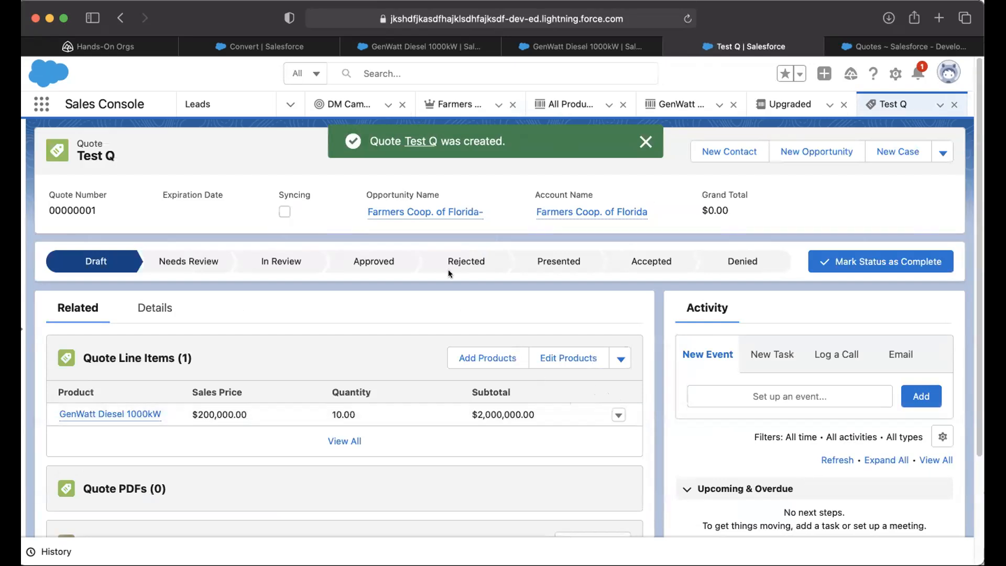
# Step: Return to the parent opportunity from the Test Q quote and start a second quote named Q2
pyautogui.click(442, 211)
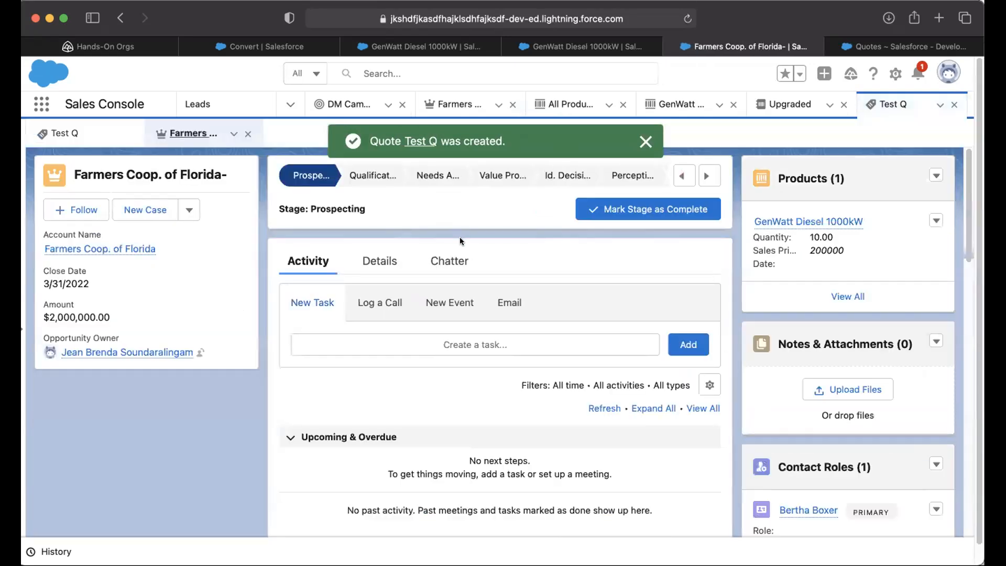
pyautogui.scroll(-10, 814, 412)
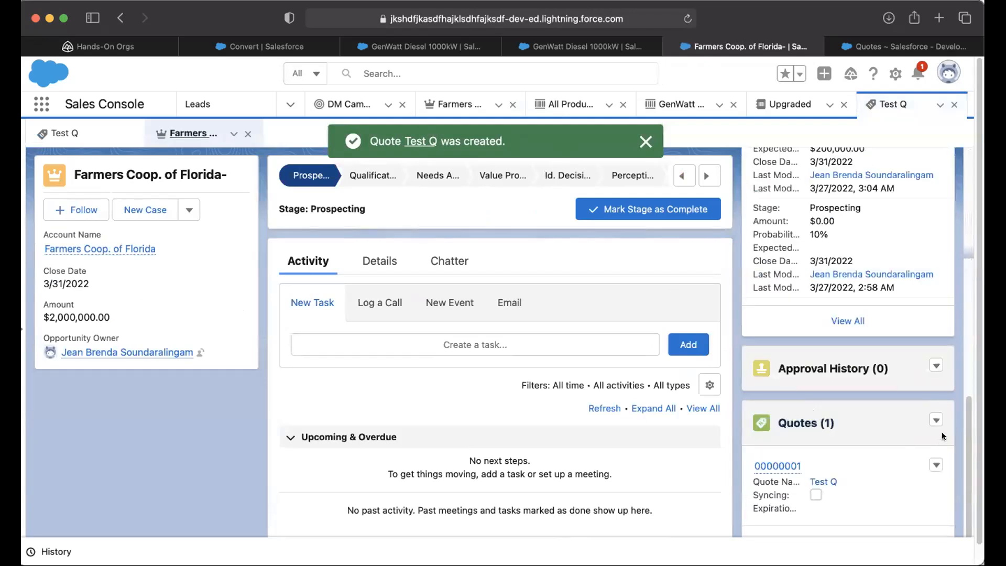
pyautogui.click(935, 421)
pyautogui.click(918, 440)
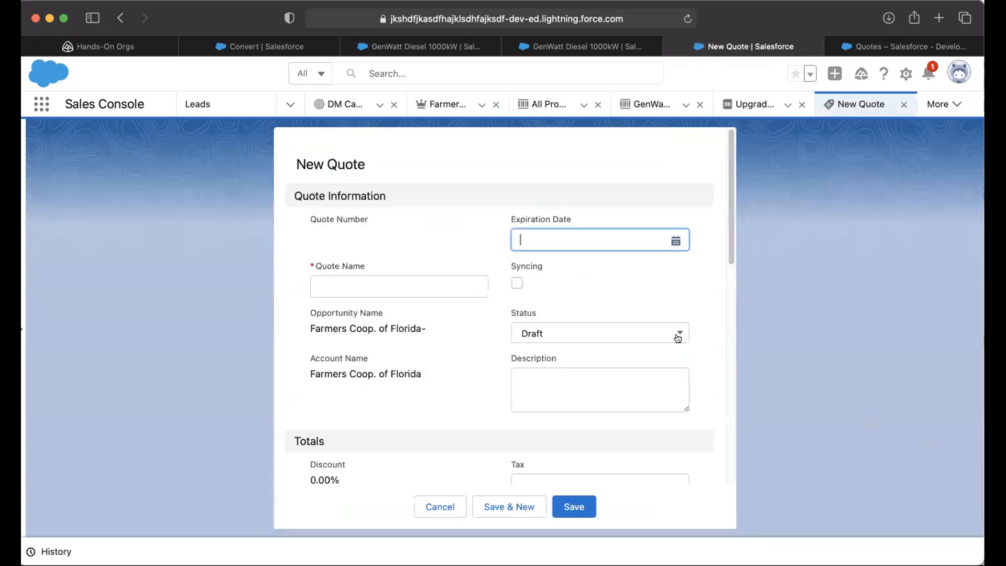
pyautogui.click(461, 289)
pyautogui.write('Q2')
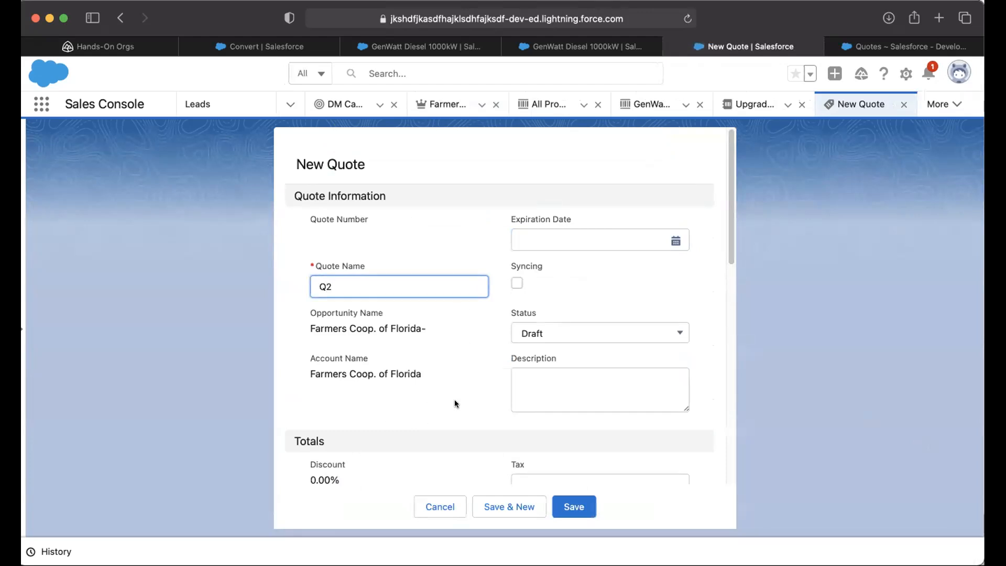
# Step: Set the Q2 quote's tax to 1000 and save the quote
pyautogui.scroll(-1, 542, 391)
pyautogui.scroll(-3, 542, 391)
pyautogui.click(538, 338)
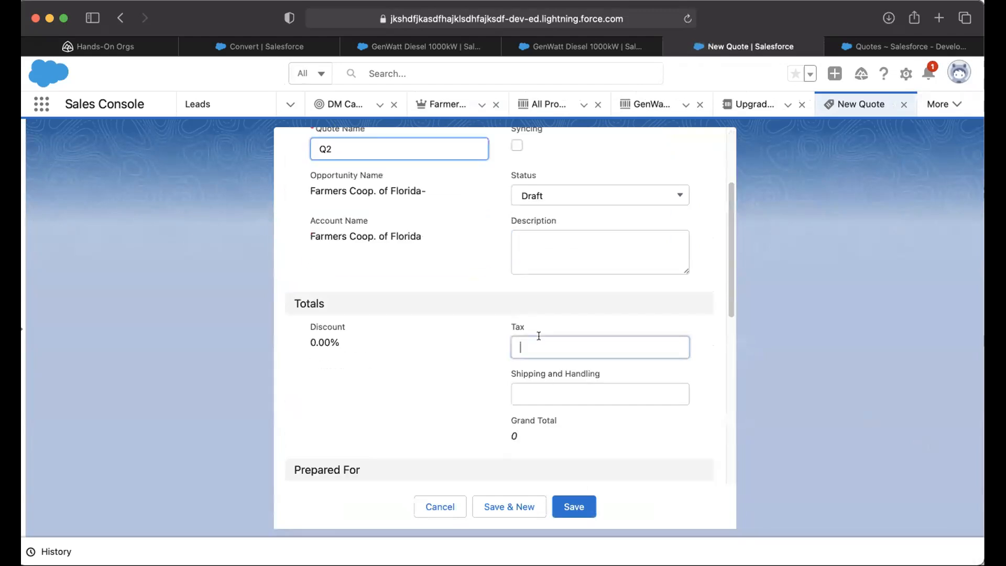
pyautogui.write('10')
pyautogui.click(632, 433)
pyautogui.click(542, 346)
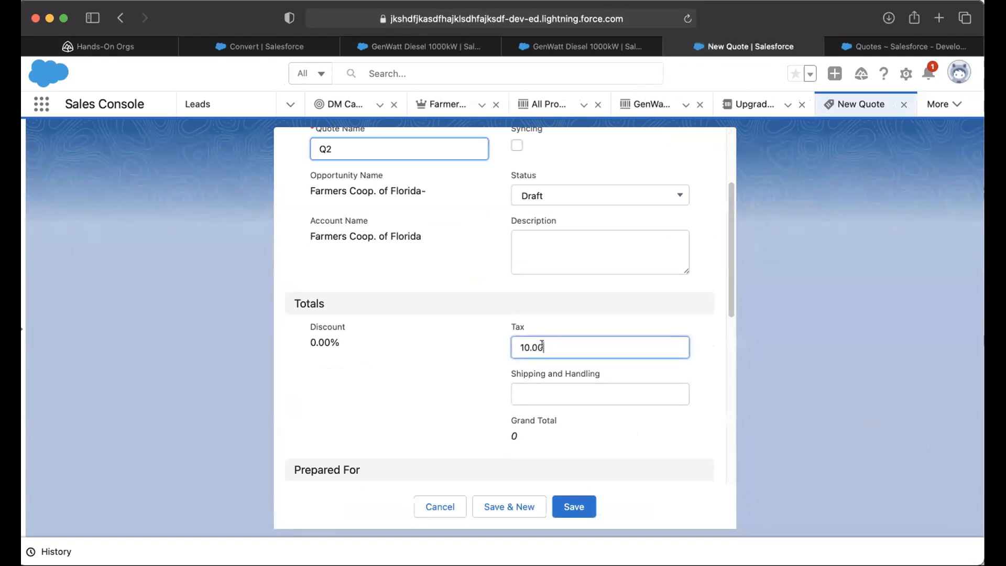
pyautogui.moveTo(545, 346); pyautogui.dragTo(505, 342)
pyautogui.write('1000')
pyautogui.click(705, 410)
pyautogui.click(573, 506)
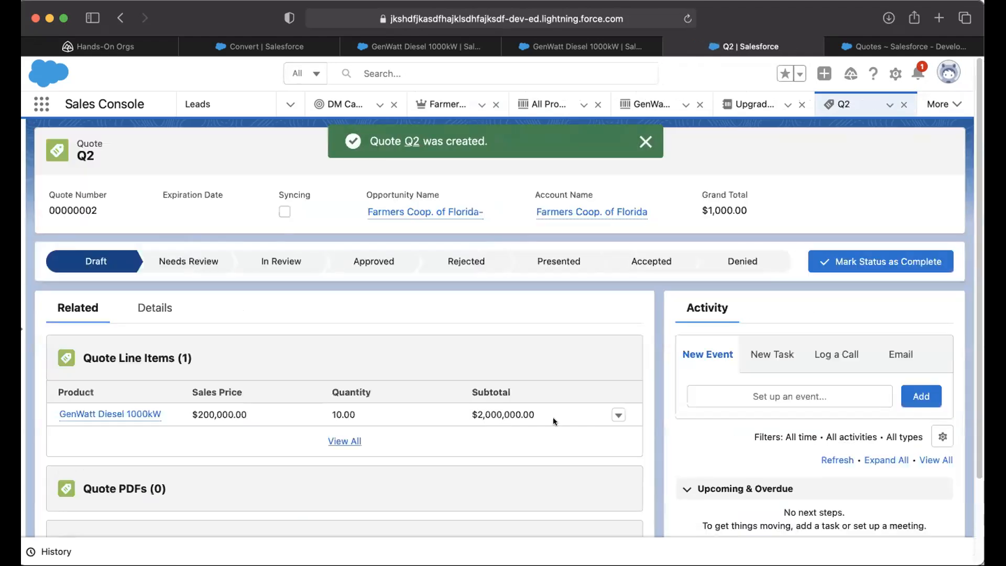
# Step: Open Q2's parent opportunity and compare its Products related list with its Quotes related list
pyautogui.click(414, 213)
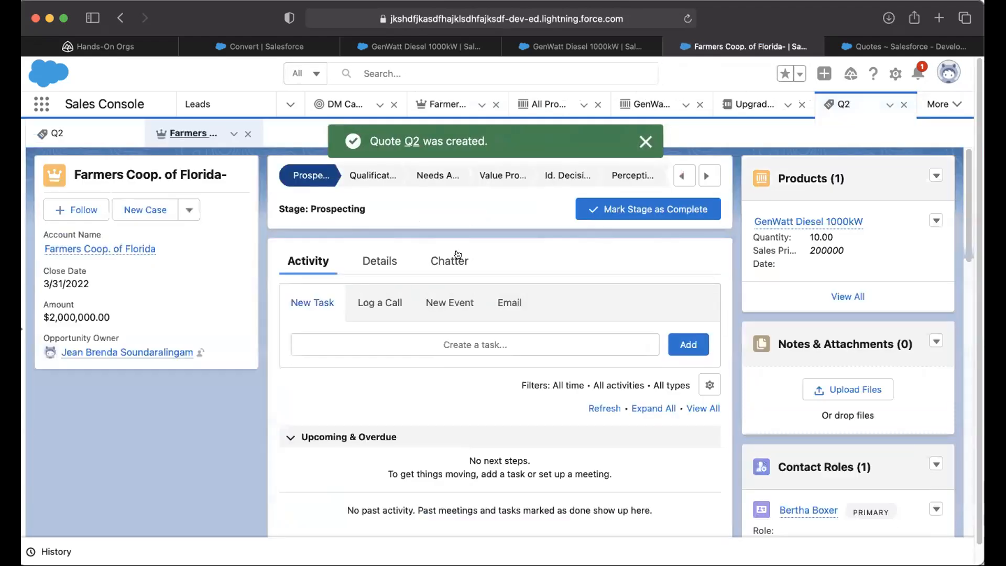
pyautogui.scroll(-10, 811, 373)
pyautogui.scroll(-5, 810, 374)
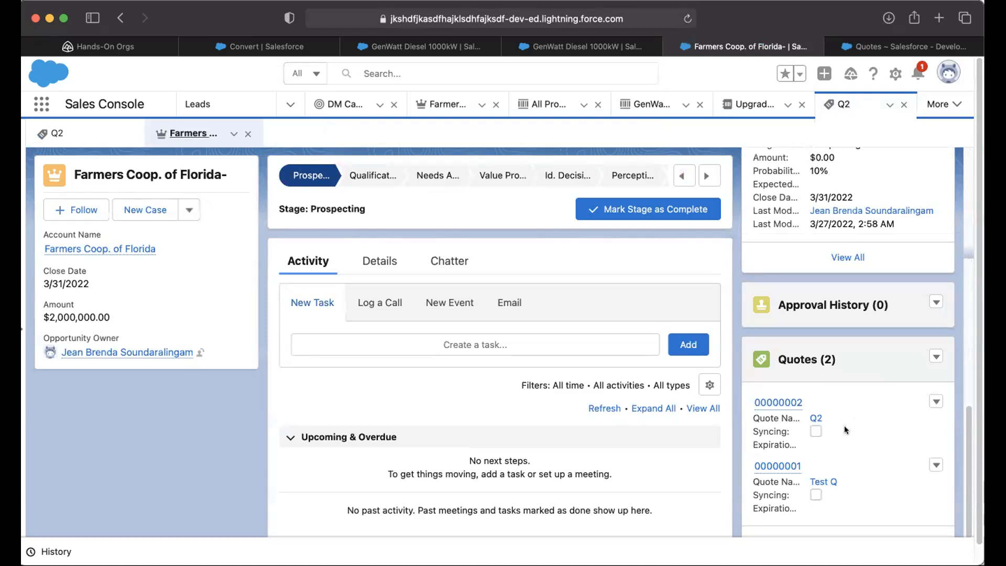
pyautogui.scroll(10, 845, 425)
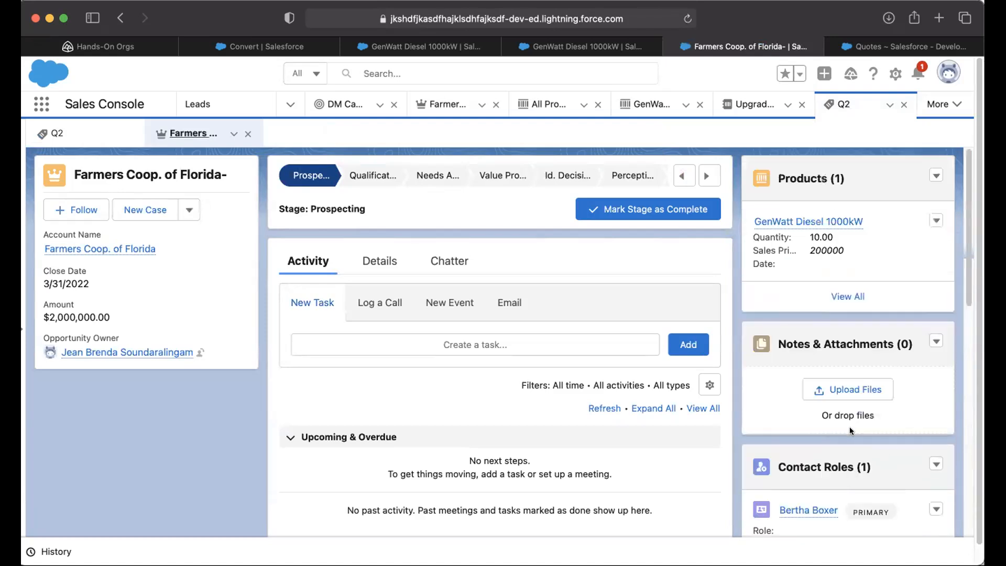
pyautogui.scroll(-5, 846, 440)
pyautogui.scroll(5, 845, 445)
pyautogui.scroll(-10, 845, 446)
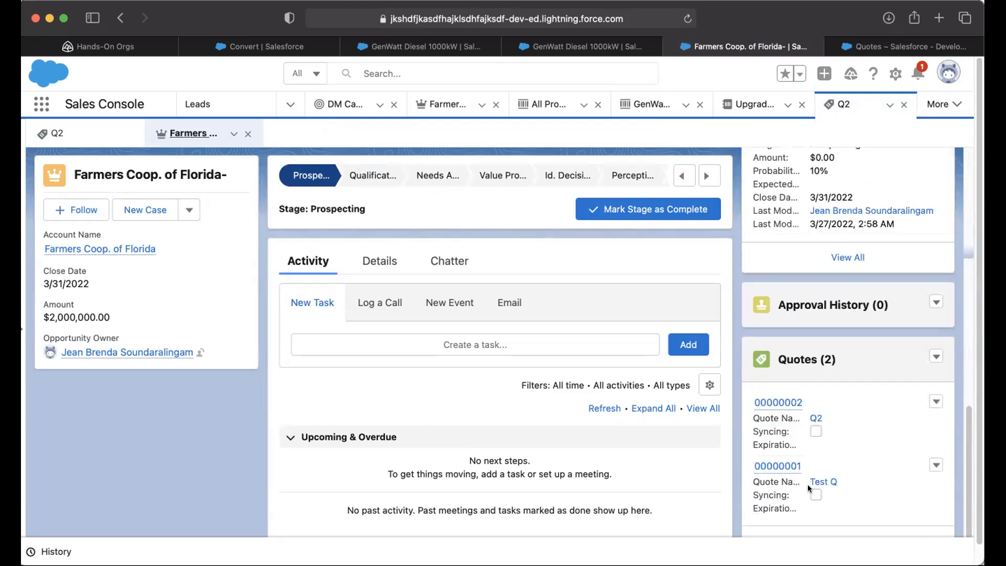
# Step: Open the Test Q quote from the opportunity's Quotes list in a separate browser tab
pyautogui.rightClick(775, 468)
pyautogui.click(801, 397)
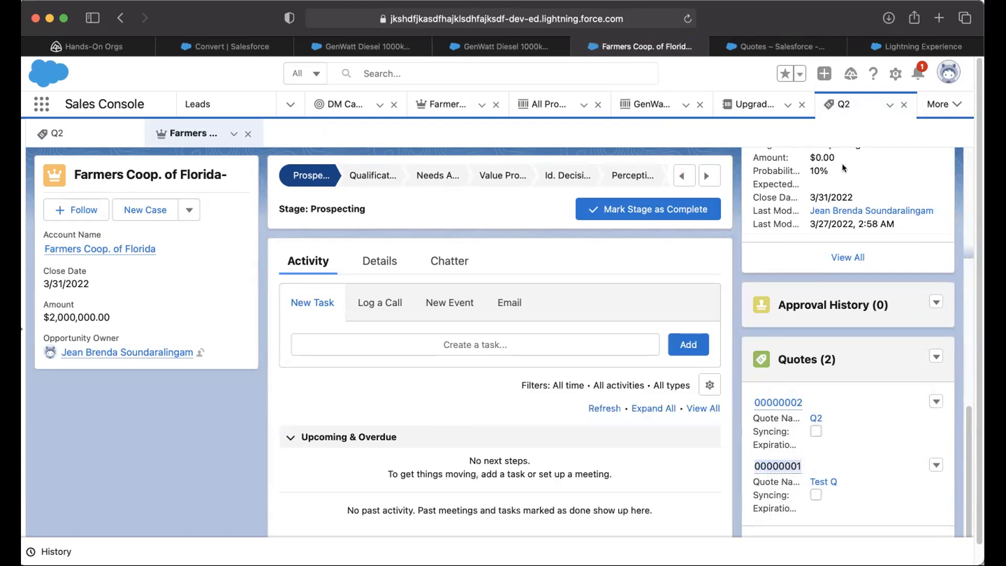
pyautogui.click(886, 54)
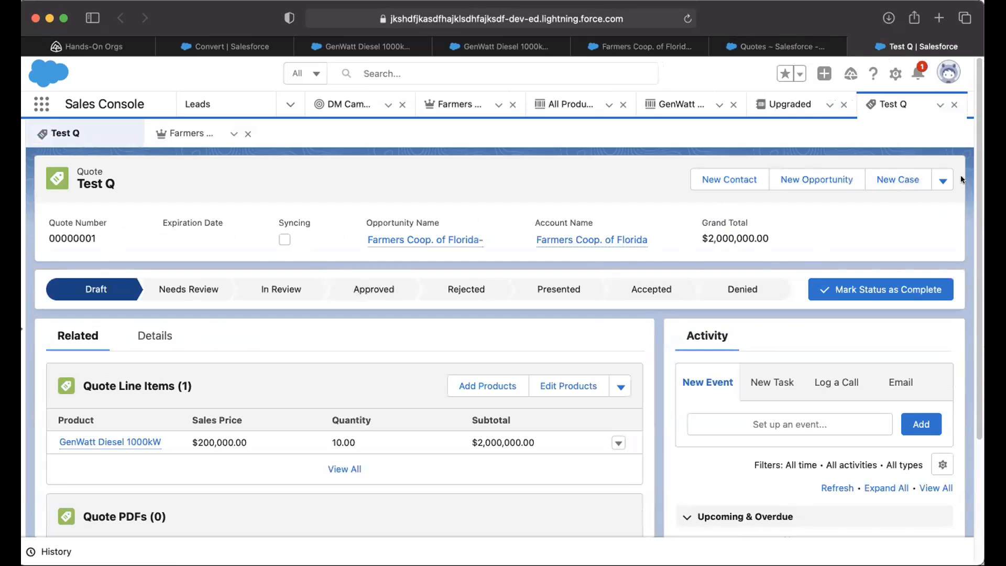
# Step: Start syncing the Test Q quote, read what the sync does to opportunity products, and close the prompt without syncing
pyautogui.click(944, 180)
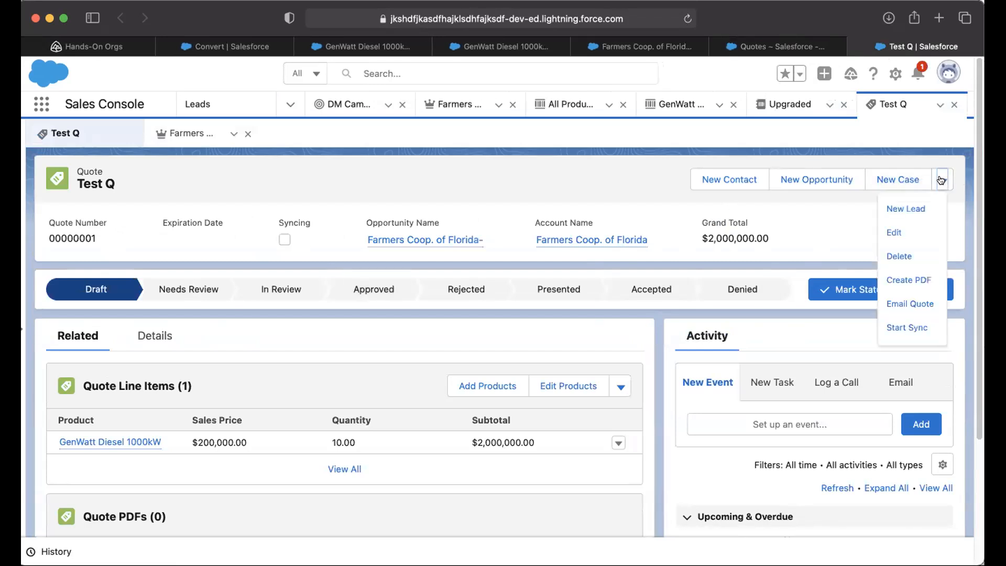
pyautogui.click(906, 330)
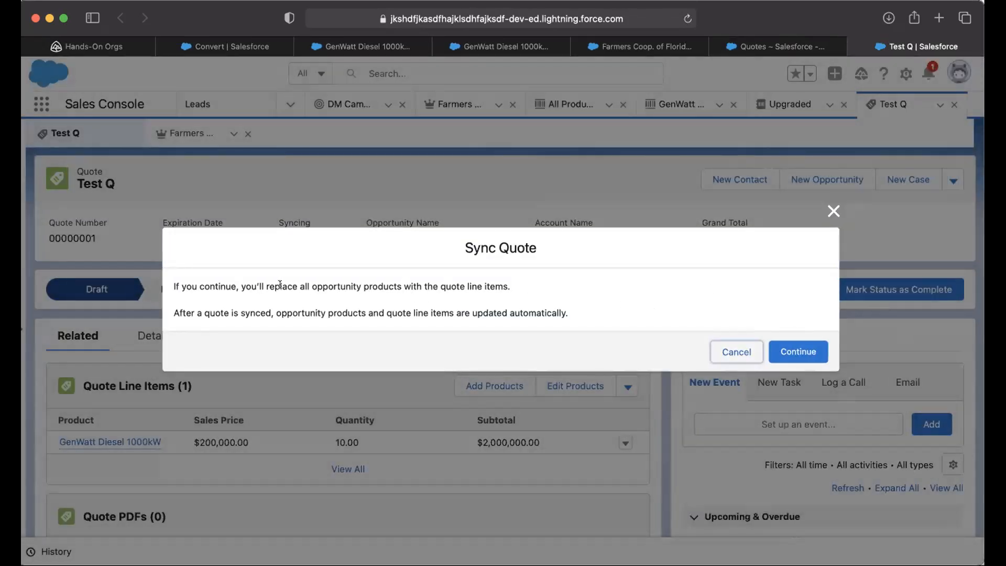
pyautogui.moveTo(280, 285); pyautogui.dragTo(450, 286)
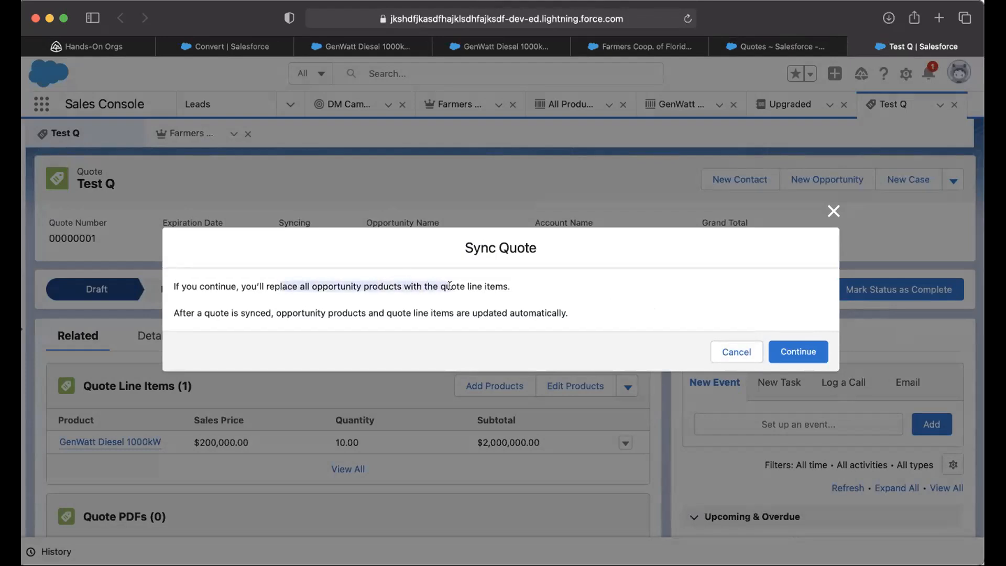
pyautogui.click(265, 310)
pyautogui.moveTo(198, 309); pyautogui.dragTo(553, 305)
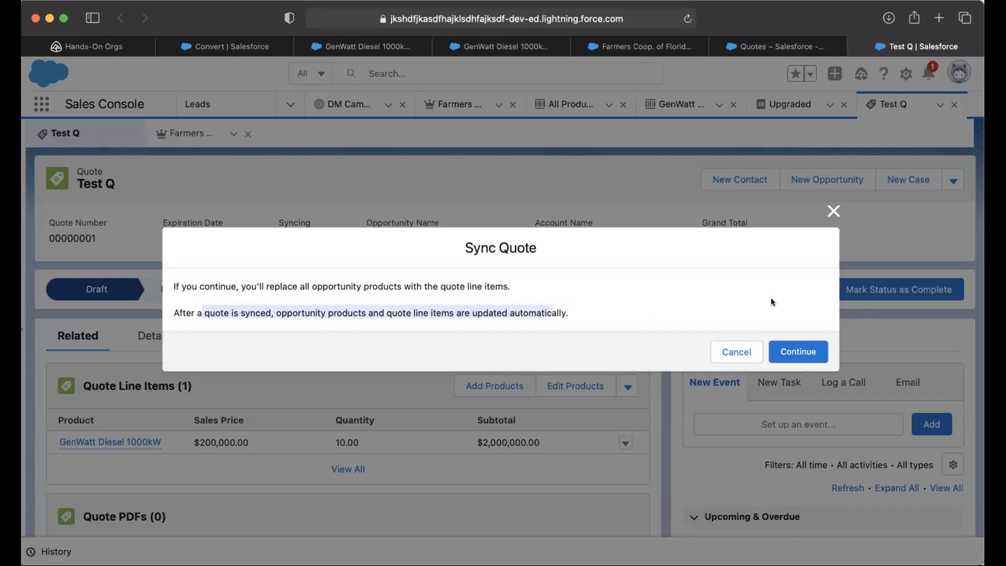
pyautogui.click(833, 211)
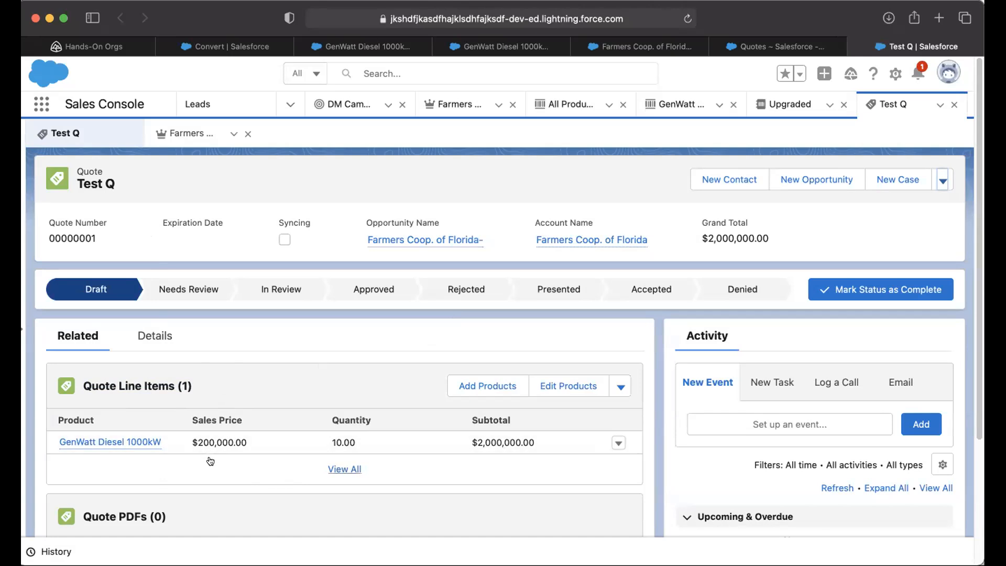
# Step: Return to the opportunity's browser tab and check the quantity and sales price of its GenWatt Diesel 1000kW product
pyautogui.click(629, 47)
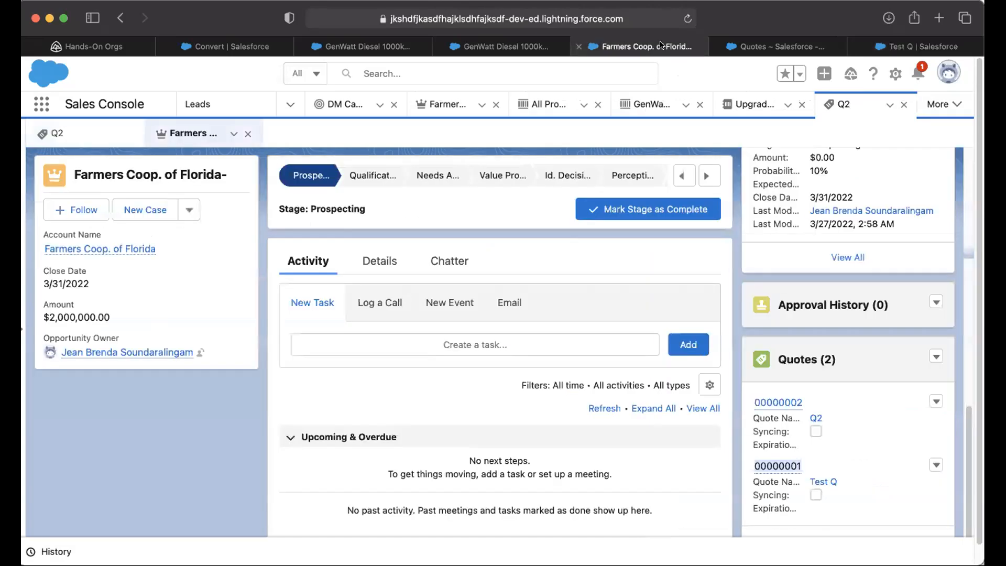
pyautogui.scroll(-1, 700, 292)
pyautogui.scroll(1, 699, 292)
pyautogui.scroll(10, 789, 282)
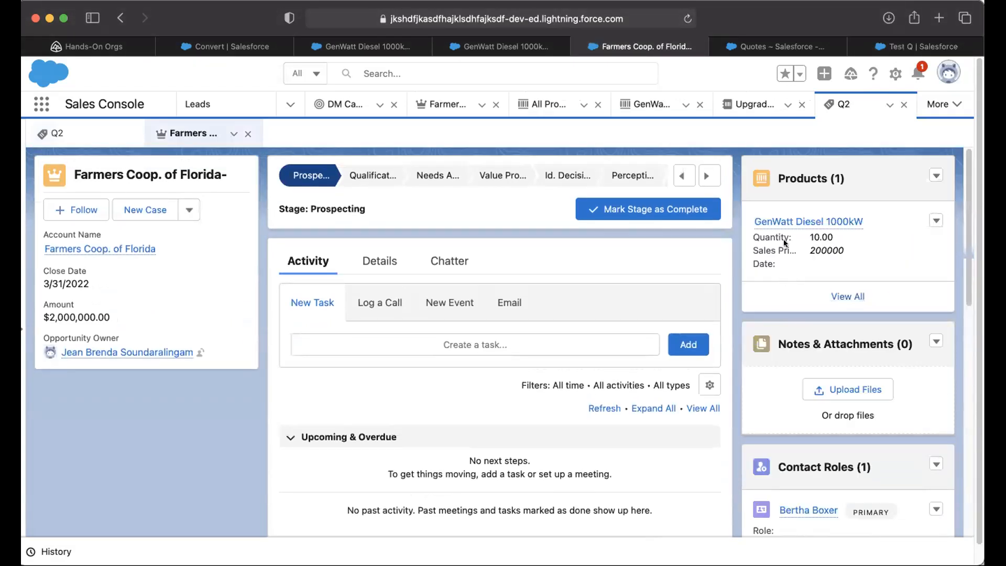
# Step: On the Test Q quote, set the GenWatt Diesel 1000kW line item's quantity to 100 and save it
pyautogui.click(886, 52)
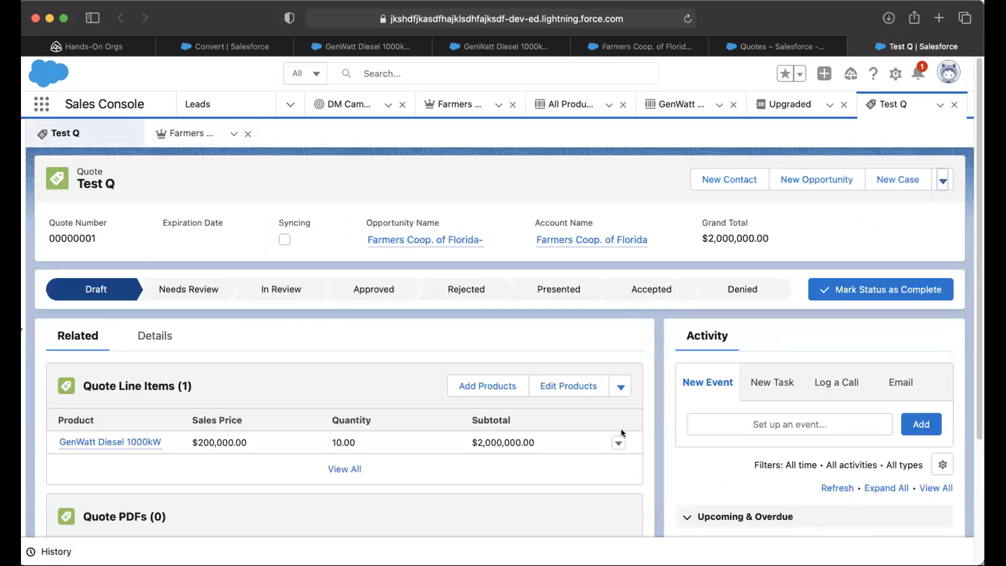
pyautogui.click(618, 443)
pyautogui.click(599, 412)
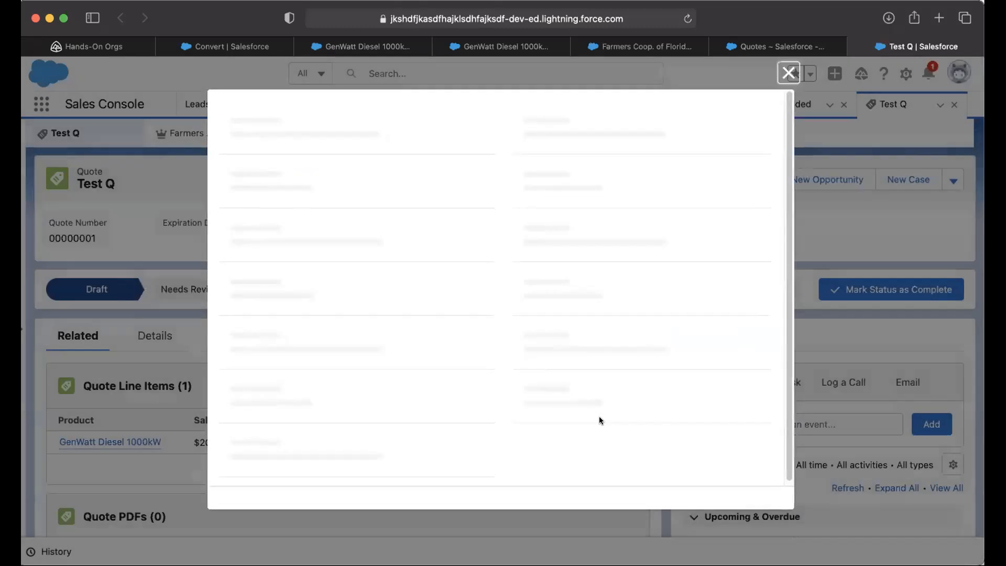
pyautogui.click(343, 388)
pyautogui.press('super+a')
pyautogui.write('100')
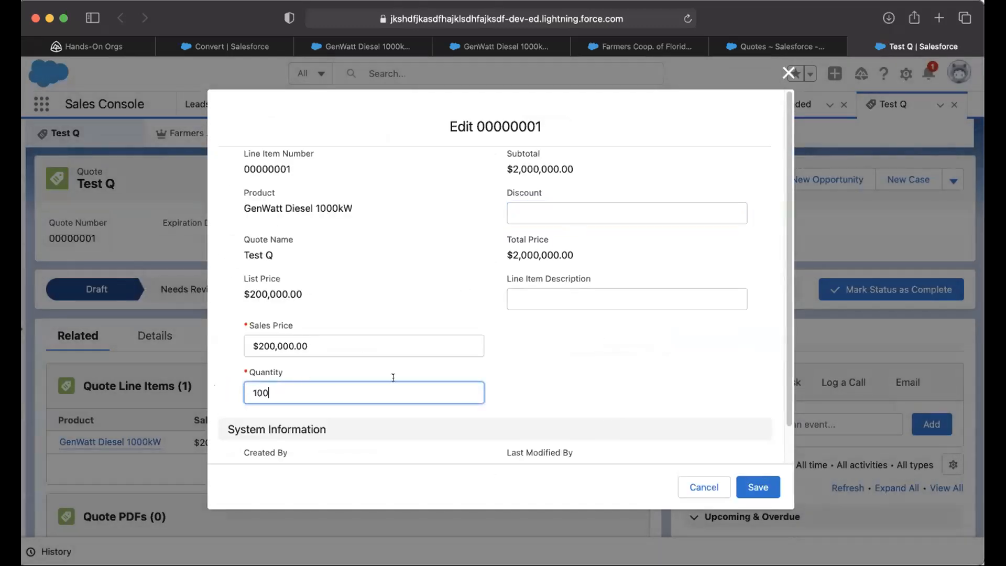
pyautogui.click(393, 378)
pyautogui.click(746, 483)
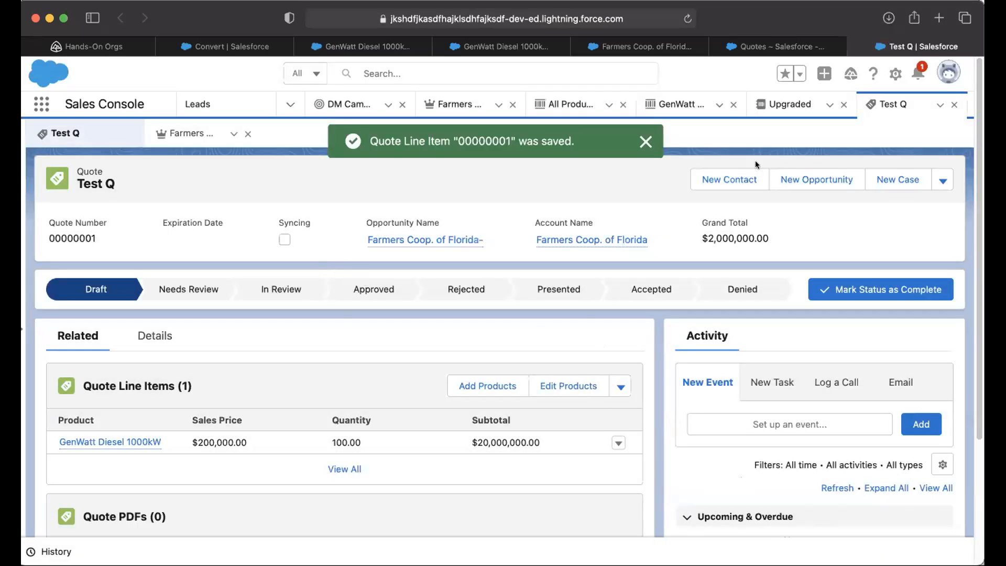
# Step: Open Test Q's parent opportunity and check its product quantity and the syncing state of its quotes
pyautogui.click(672, 103)
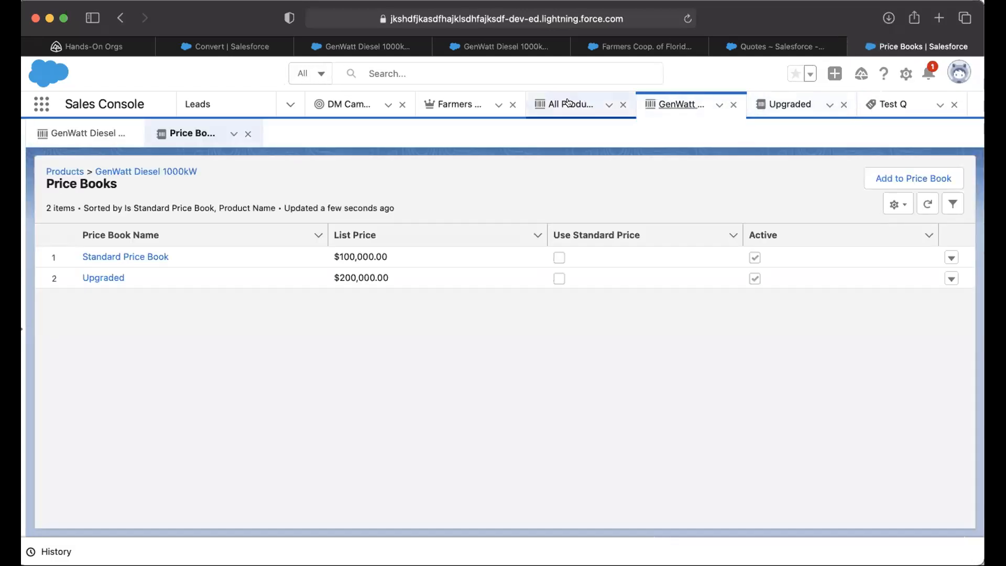
pyautogui.click(885, 104)
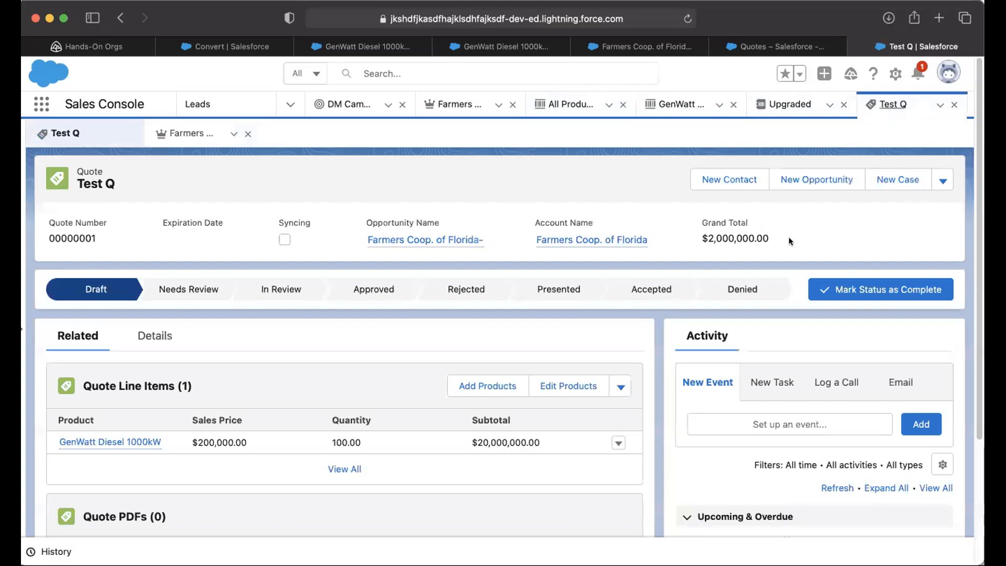
pyautogui.click(441, 241)
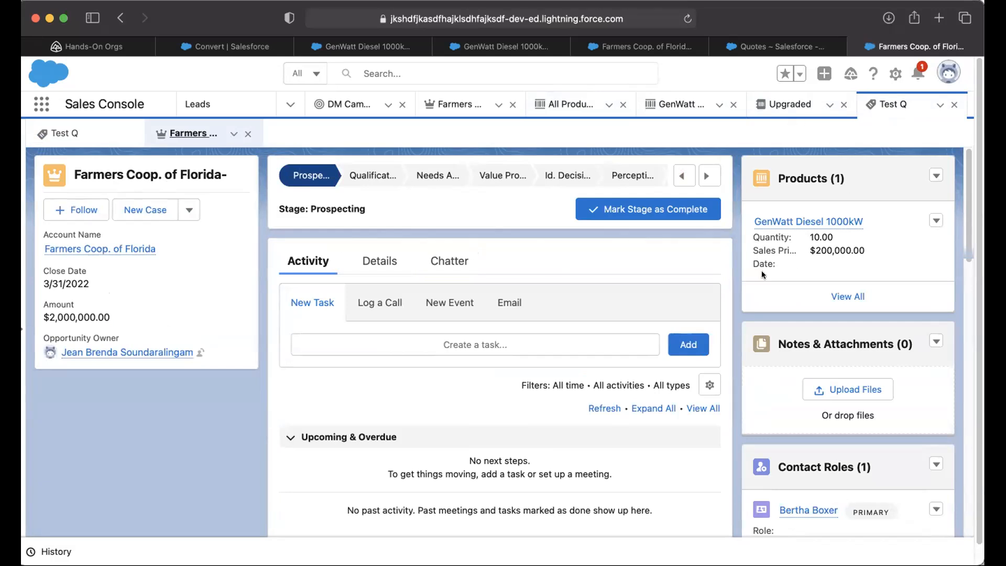
pyautogui.scroll(-15, 811, 363)
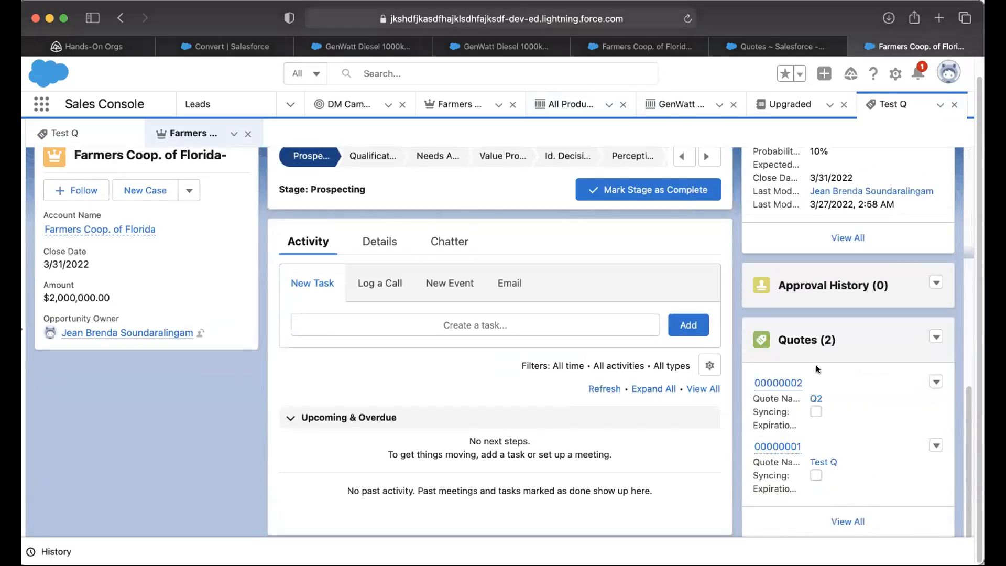
# Step: Reopen the Test Q quote and sync it with the opportunity, accepting the replacement of the opportunity products
pyautogui.click(785, 445)
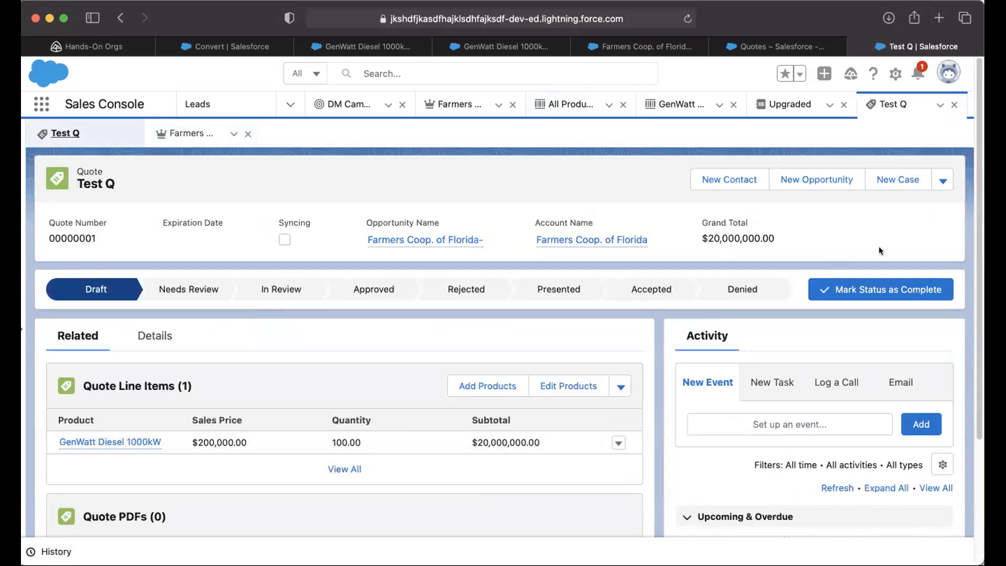
pyautogui.click(943, 180)
pyautogui.click(891, 329)
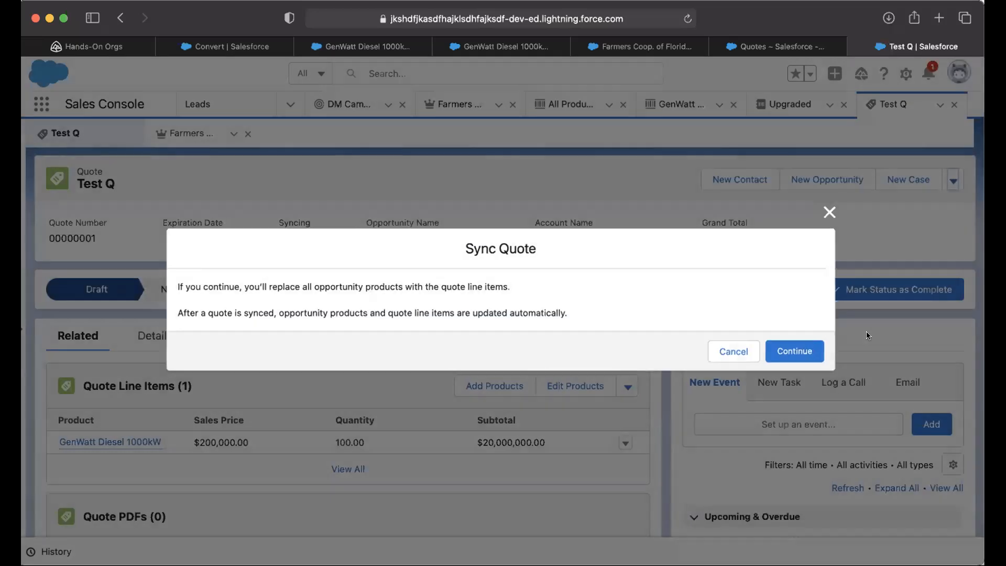
pyautogui.click(795, 349)
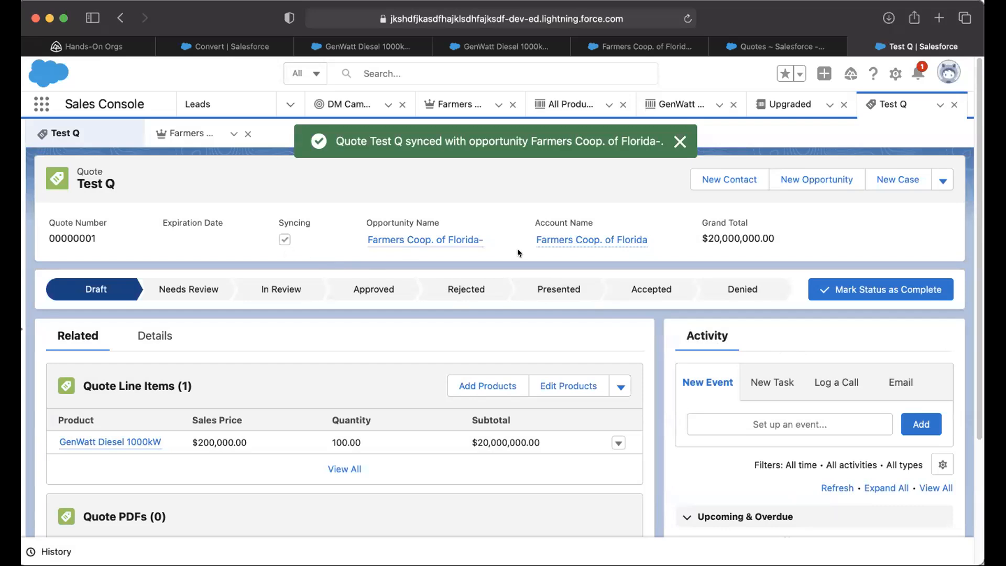
# Step: Go back to the parent opportunity and view its full product list to check the synced quantity
pyautogui.click(435, 240)
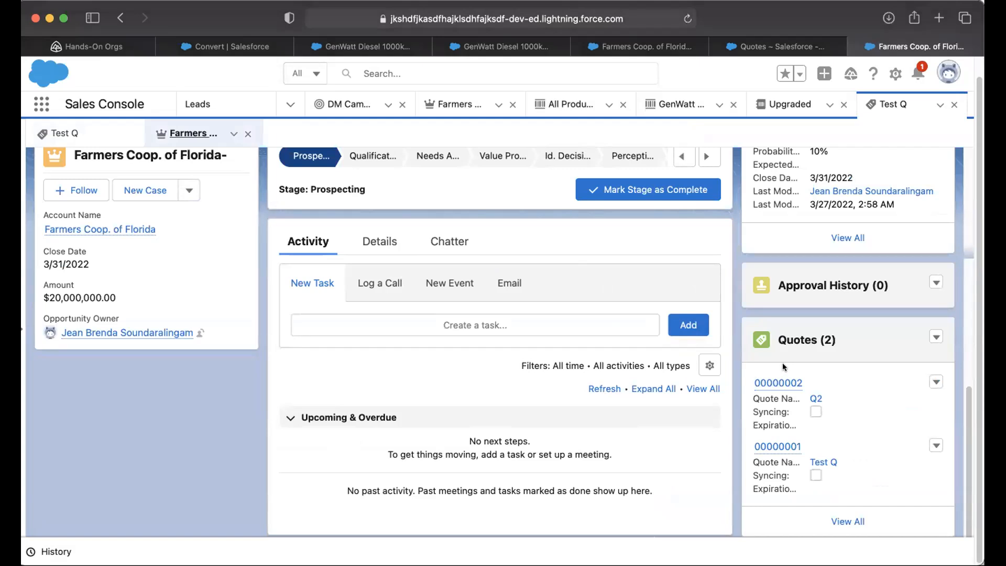
pyautogui.scroll(10, 782, 367)
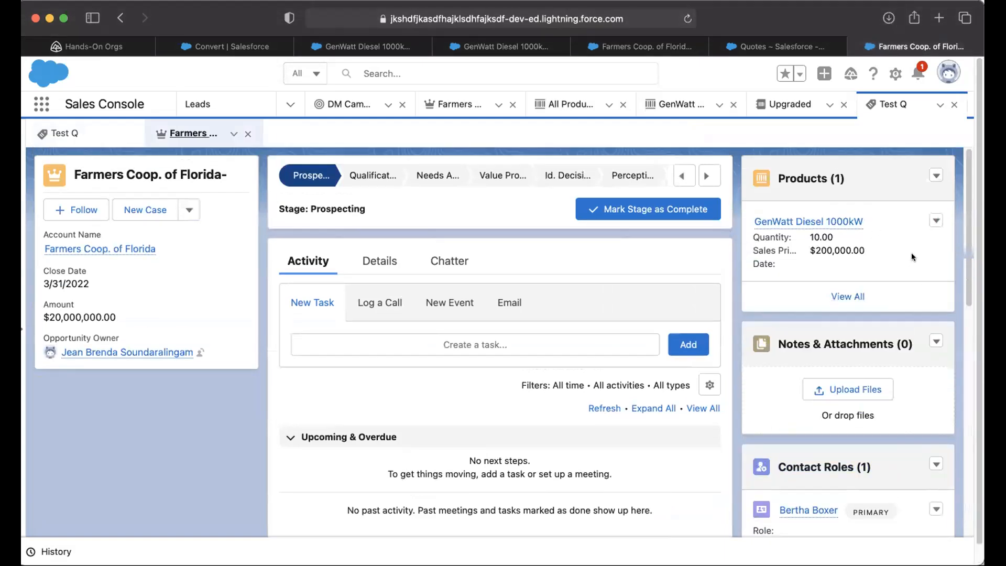
pyautogui.click(848, 297)
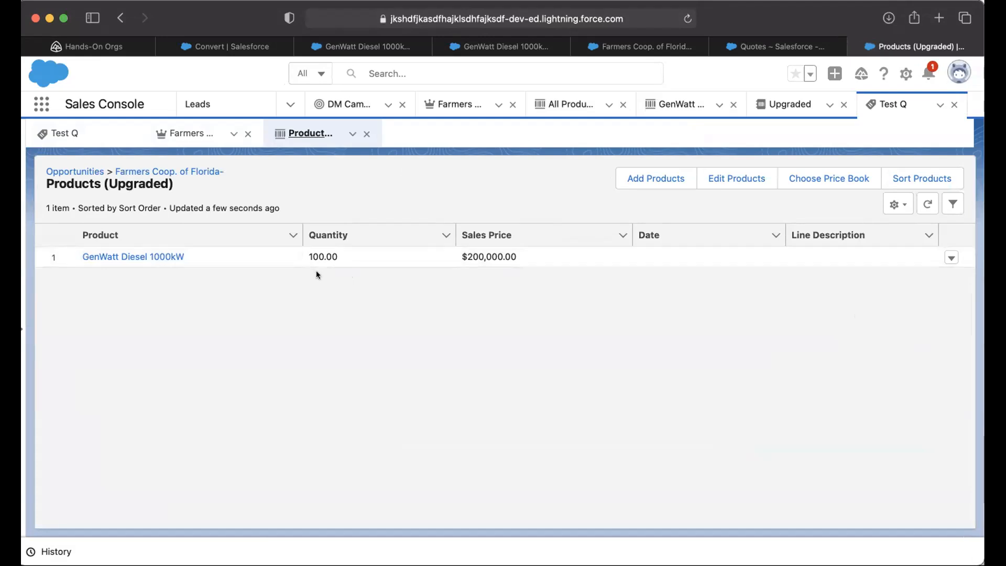
# Step: Reopen the Farmers Coop. of Florida- opportunity, reload the page and check which of its quotes is syncing
pyautogui.click(69, 172)
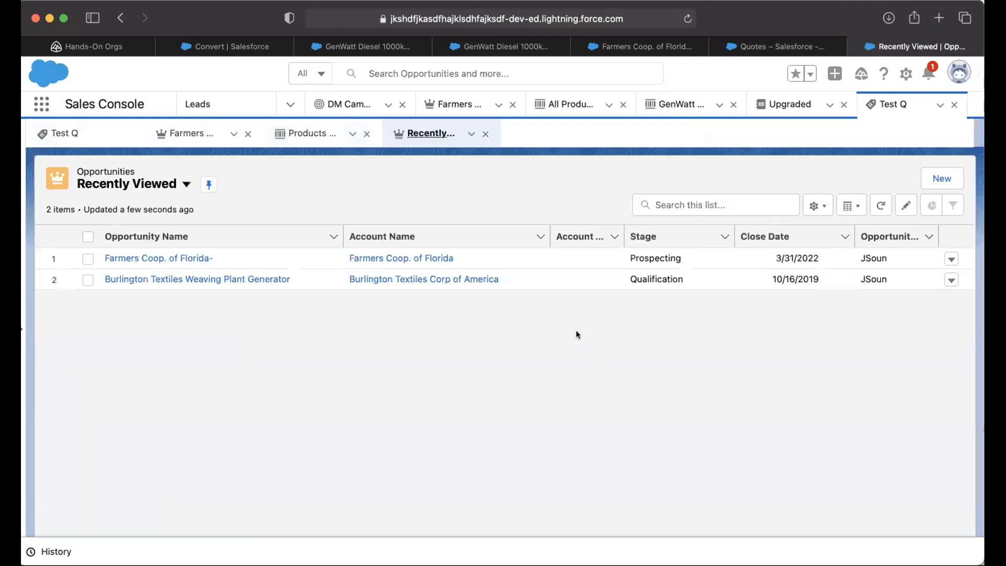
pyautogui.click(184, 258)
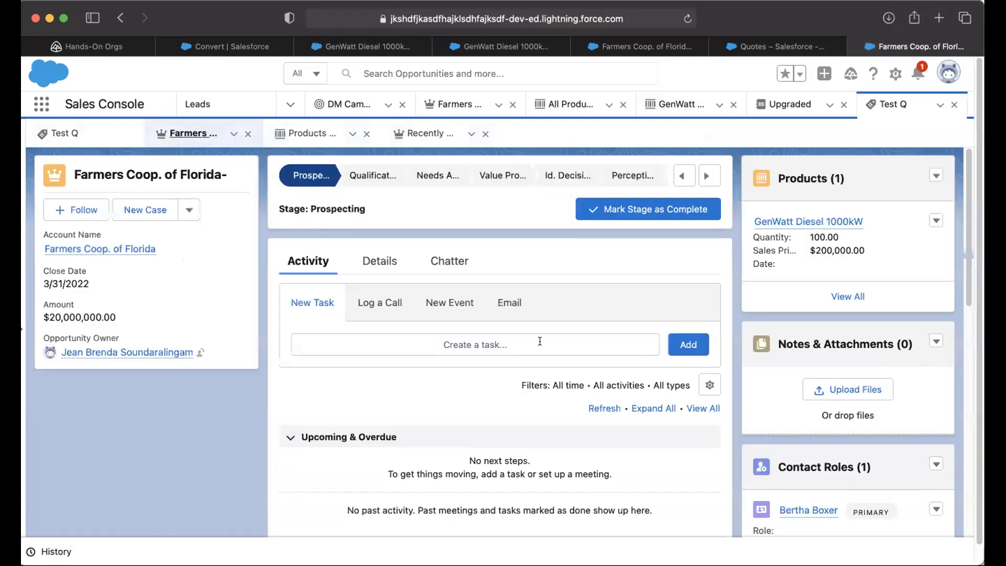
pyautogui.scroll(-10, 810, 381)
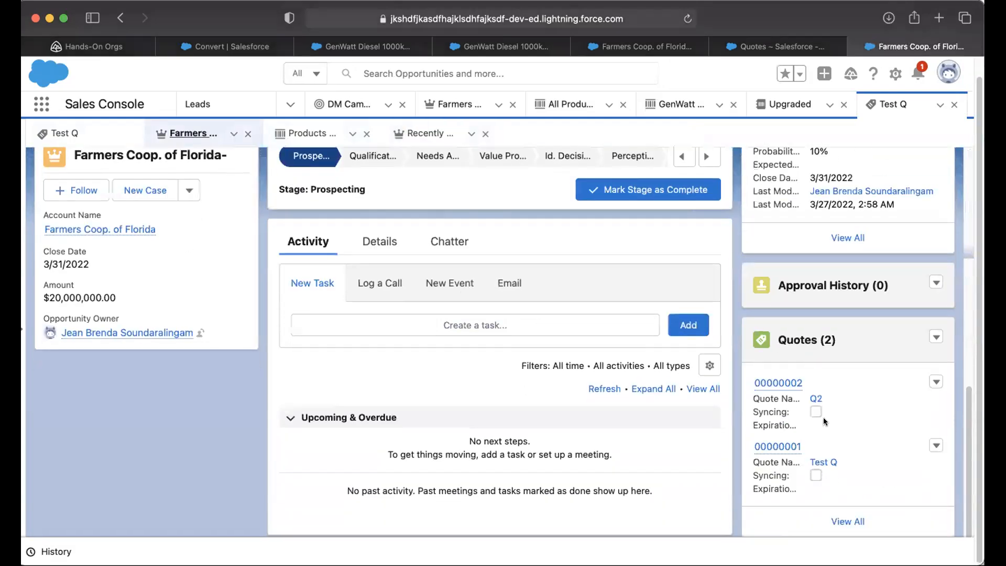
pyautogui.click(688, 18)
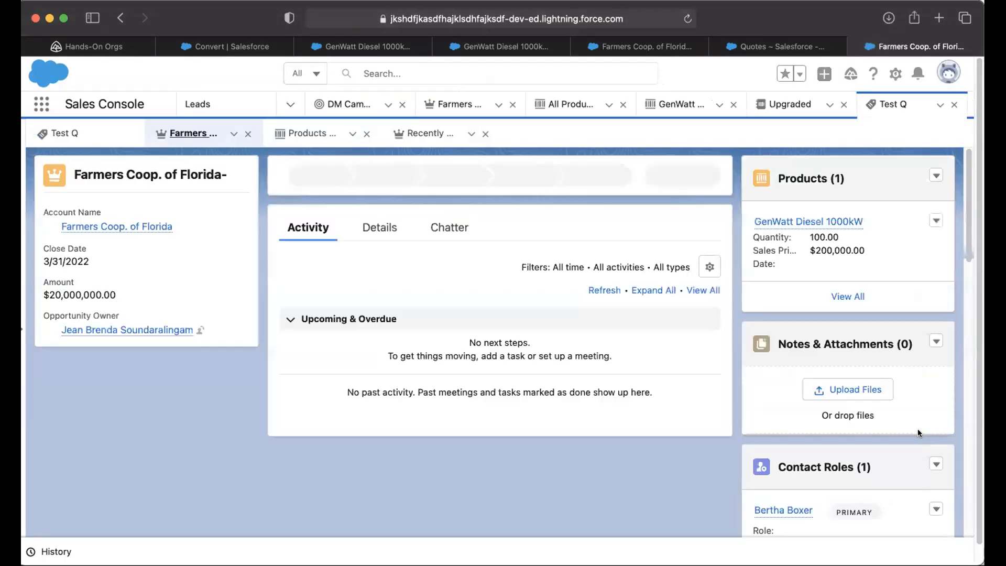
pyautogui.scroll(-10, 921, 430)
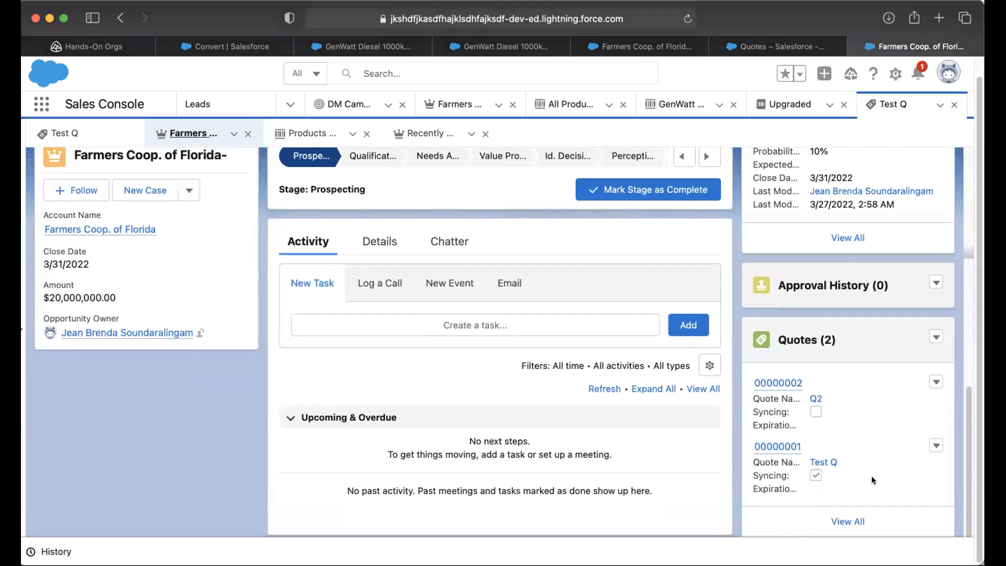
# Step: Open the Q2 quote, start syncing it to read the notice about the already synced quote, and dismiss the notice without syncing
pyautogui.click(793, 382)
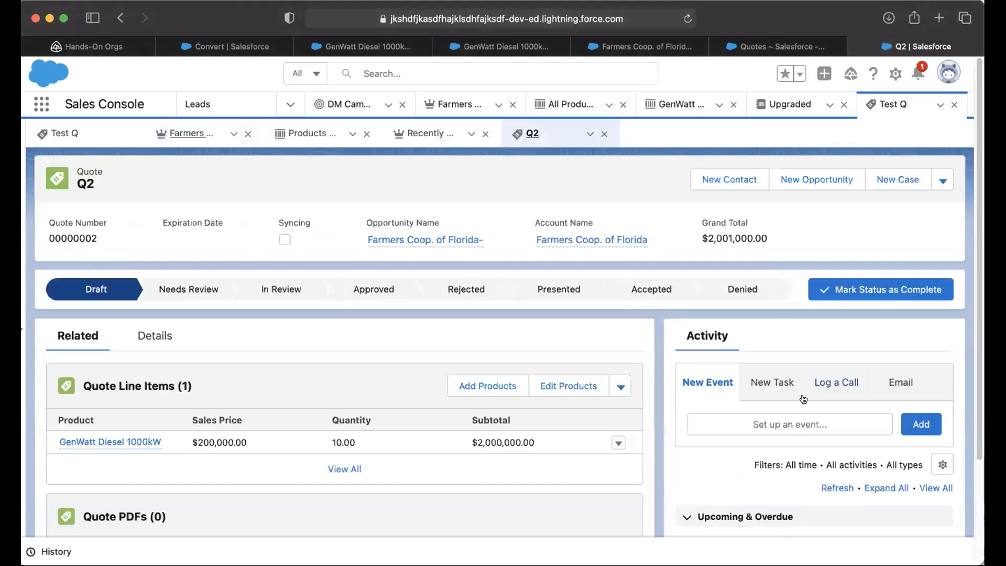
pyautogui.click(940, 181)
pyautogui.click(915, 323)
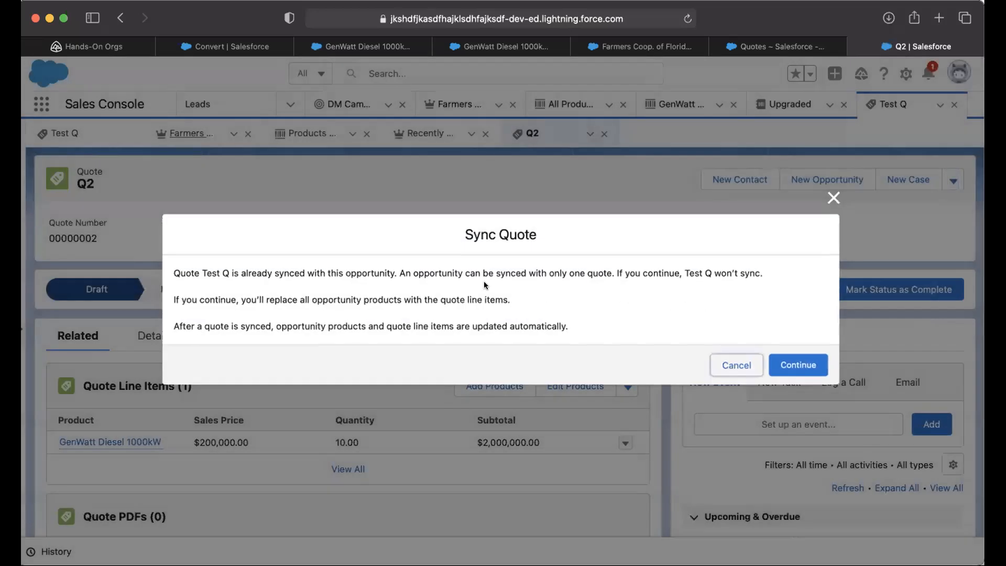
pyautogui.moveTo(232, 273); pyautogui.dragTo(607, 271)
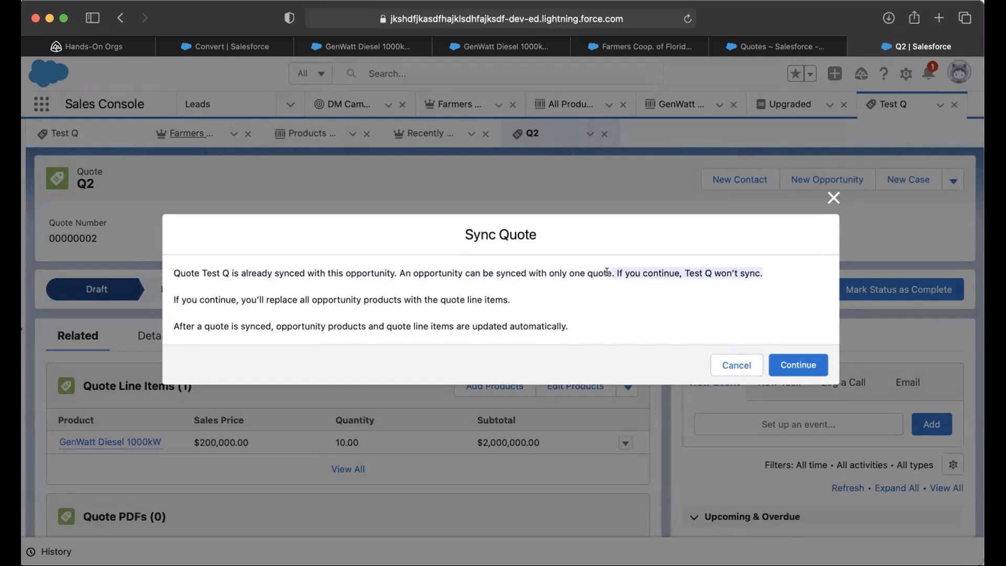
pyautogui.click(712, 283)
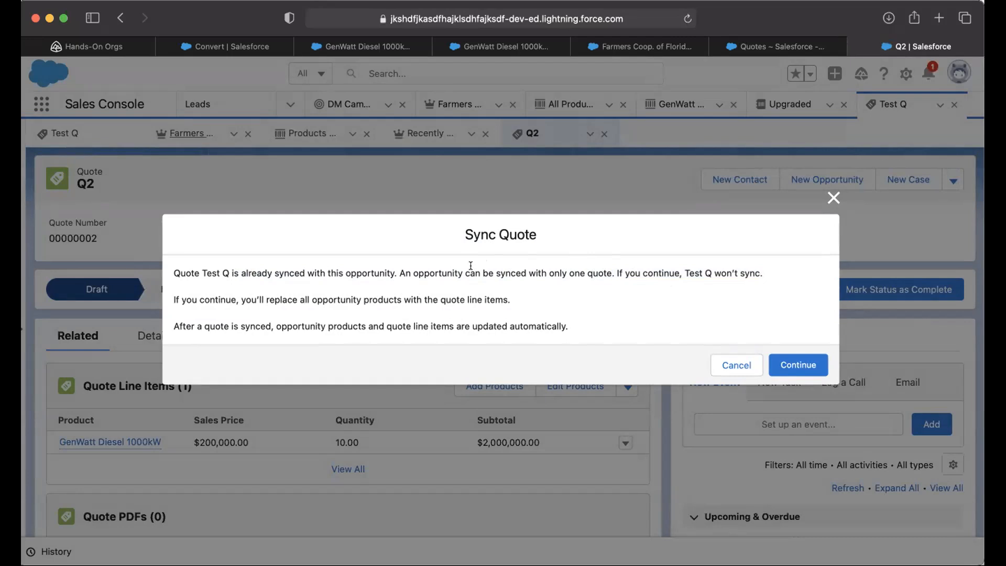
pyautogui.click(827, 200)
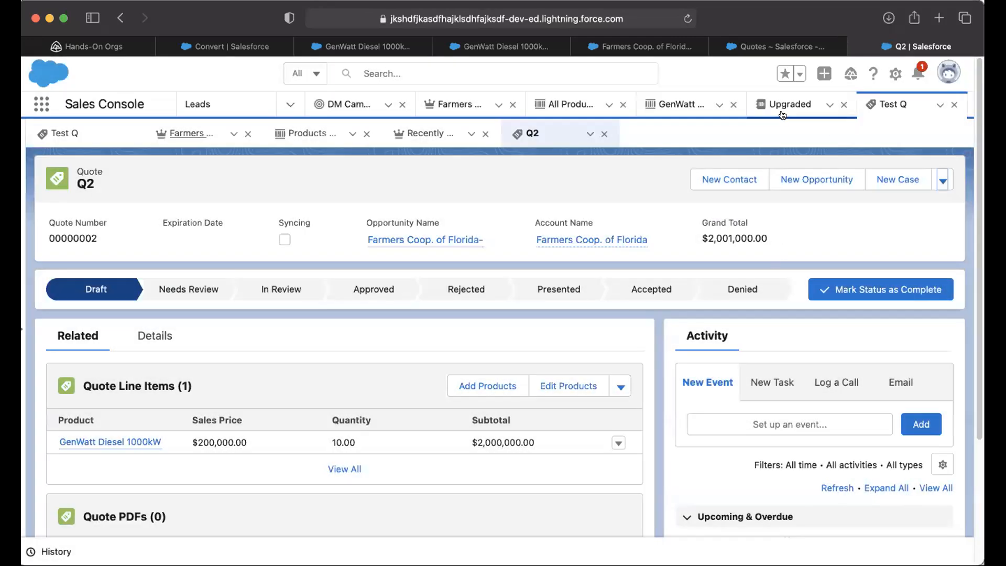
# Step: Return to the Farmers Coop. of Florida- opportunity, open its Test Q quote and try to preview a quote PDF
pyautogui.click(421, 240)
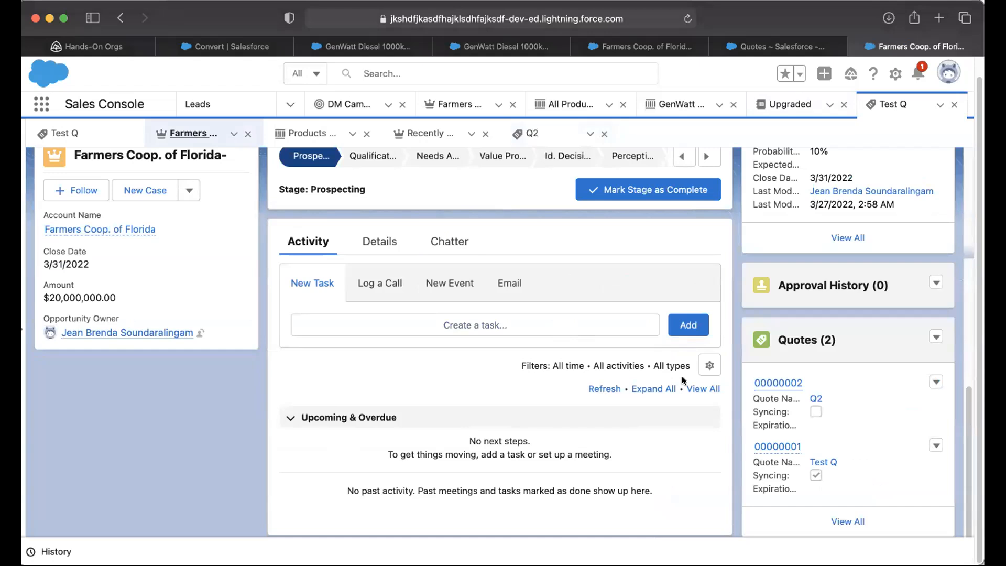
pyautogui.click(779, 447)
pyautogui.click(943, 163)
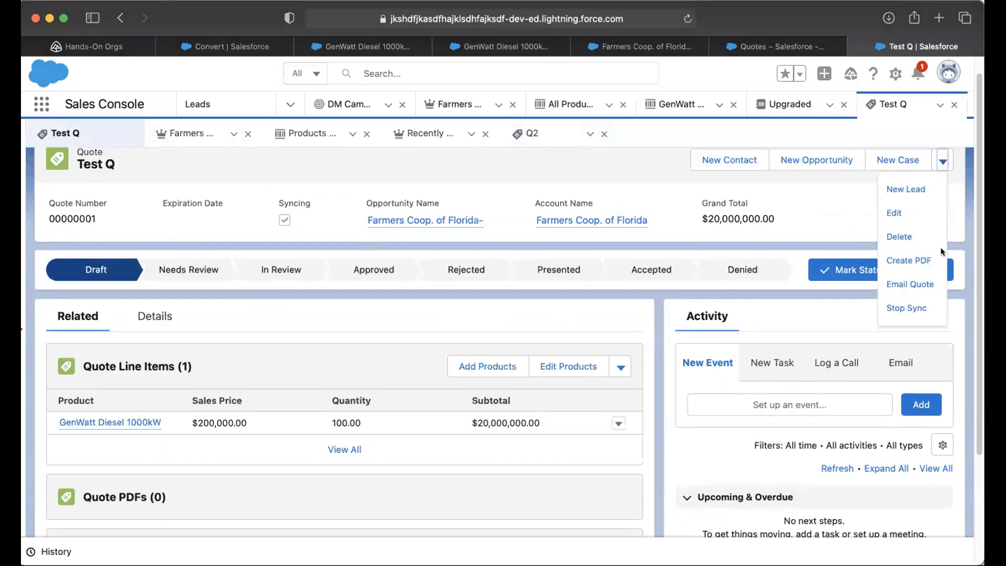
pyautogui.click(925, 267)
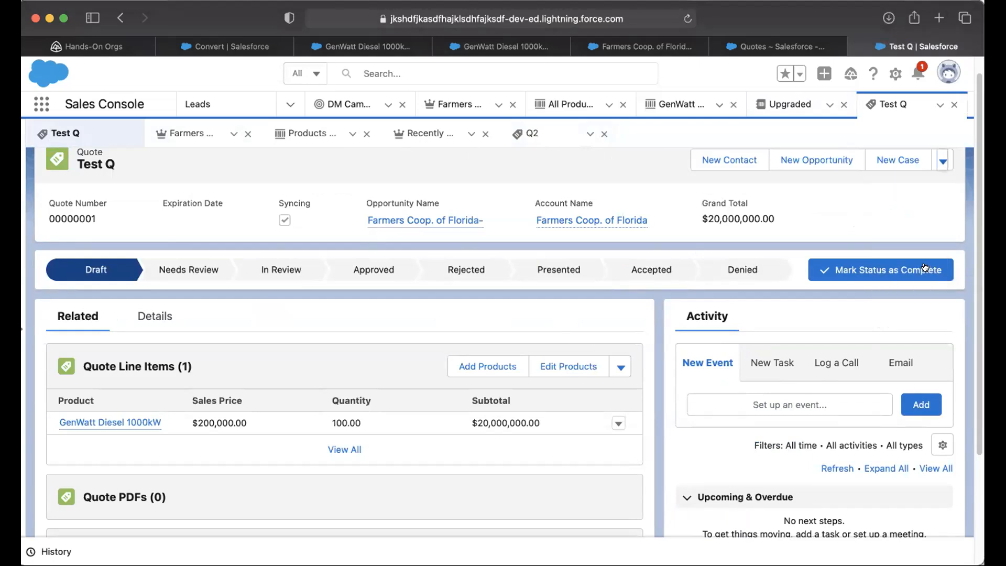
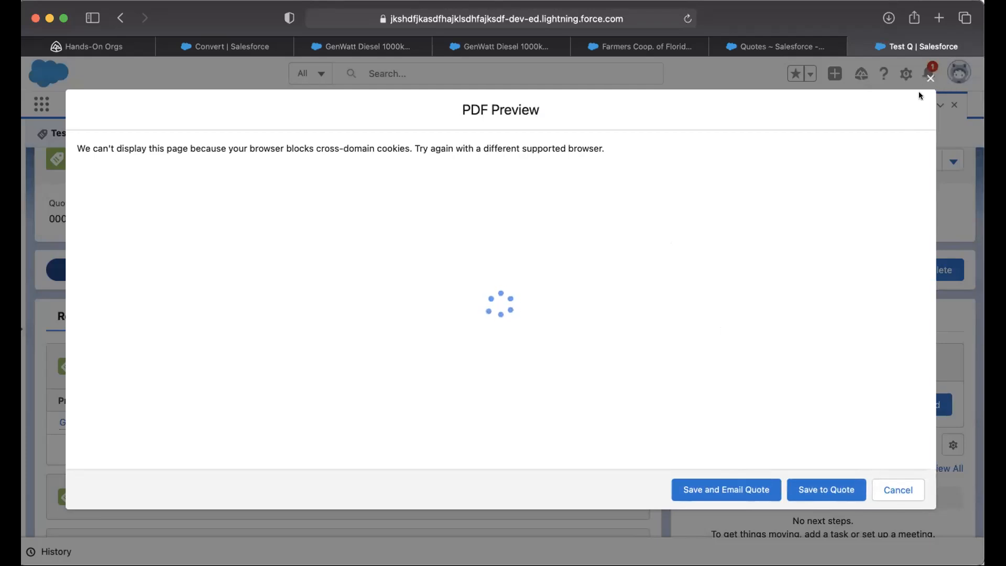
pyautogui.click(769, 45)
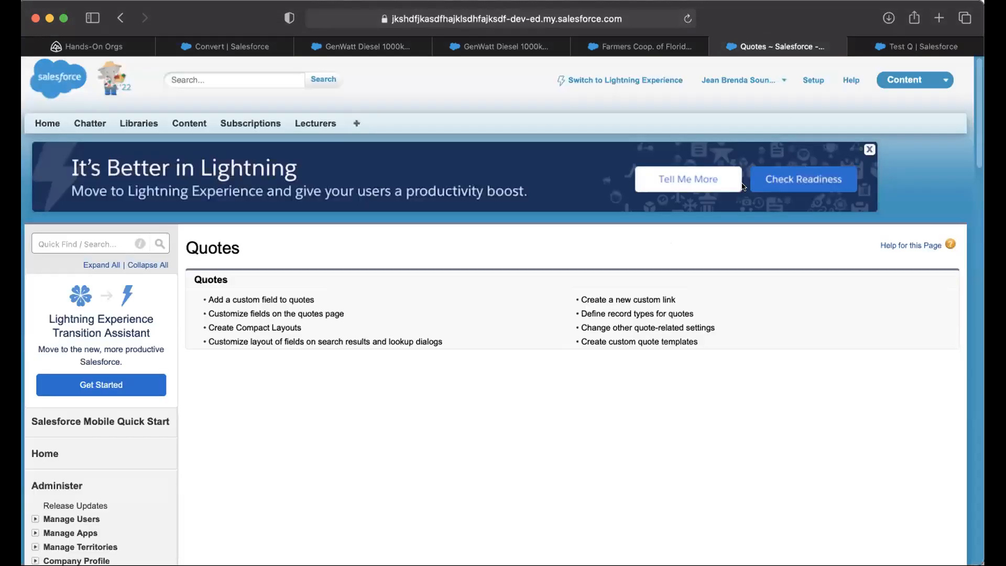
pyautogui.click(675, 53)
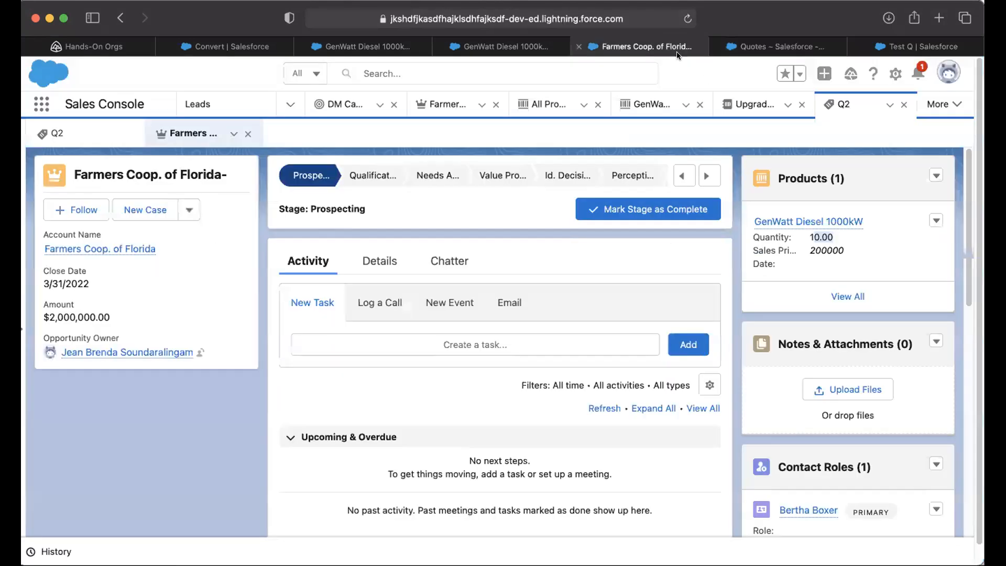
pyautogui.scroll(-1, 685, 277)
pyautogui.scroll(1, 687, 277)
pyautogui.scroll(-1, 686, 277)
pyautogui.scroll(1, 688, 276)
pyautogui.scroll(-1, 652, 267)
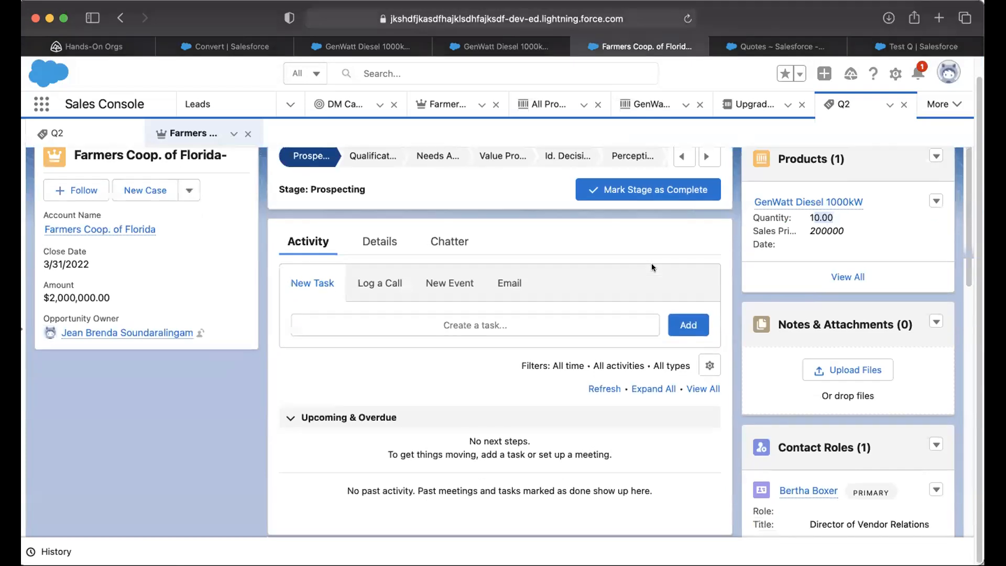
pyautogui.scroll(1, 653, 268)
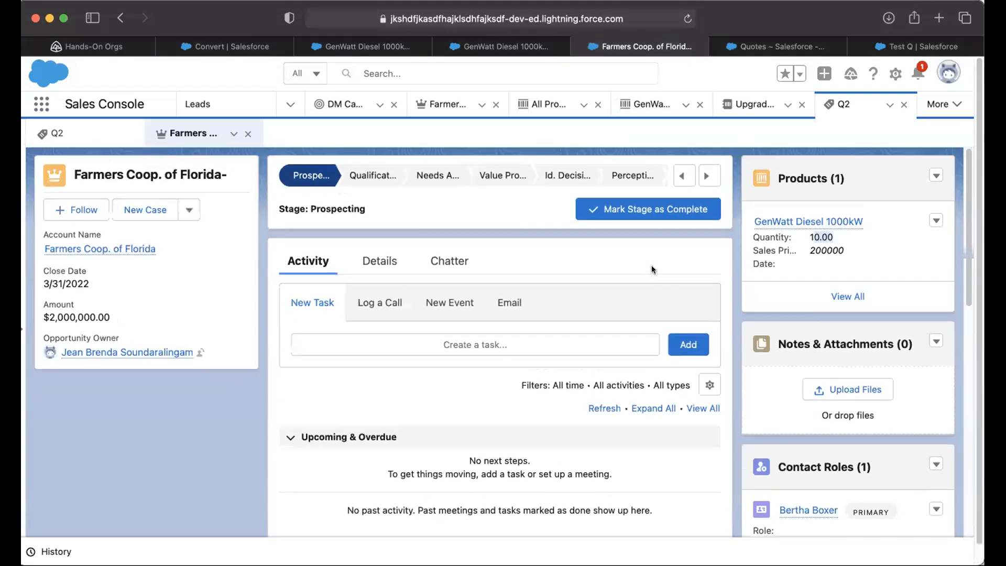
pyautogui.click(890, 45)
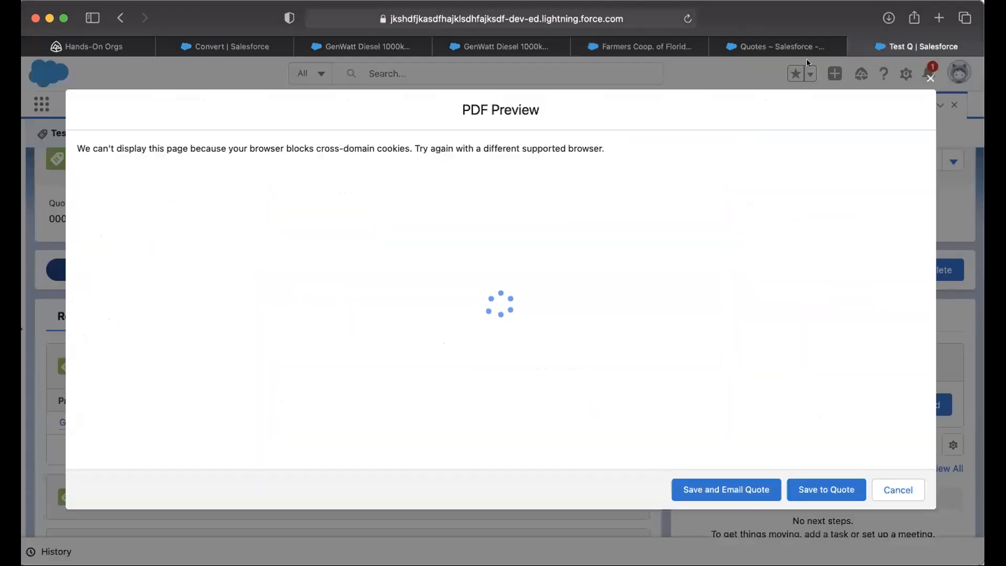
pyautogui.click(771, 47)
pyautogui.hotkey('ctrl', 'shift', 'Tab')
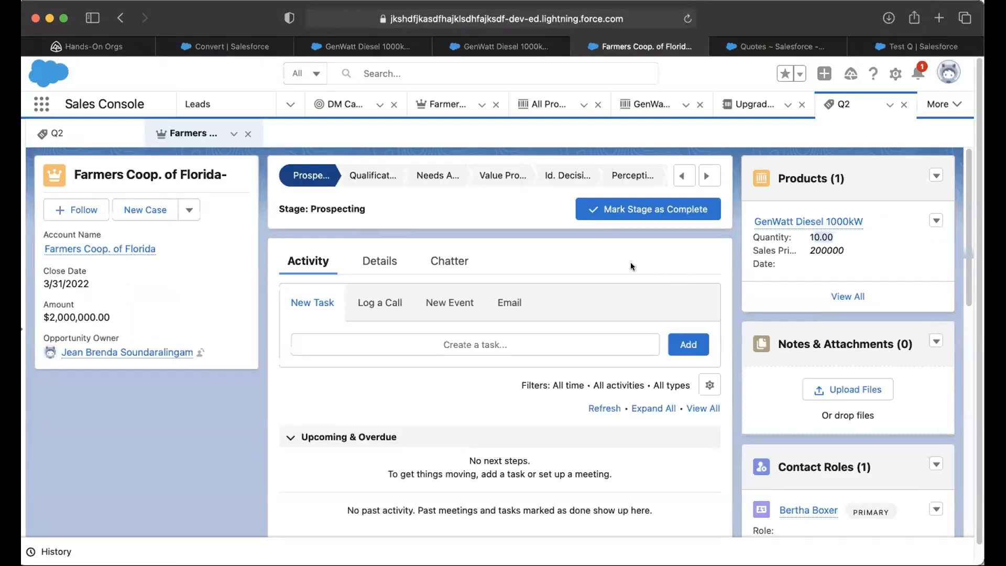
pyautogui.scroll(-1, 531, 317)
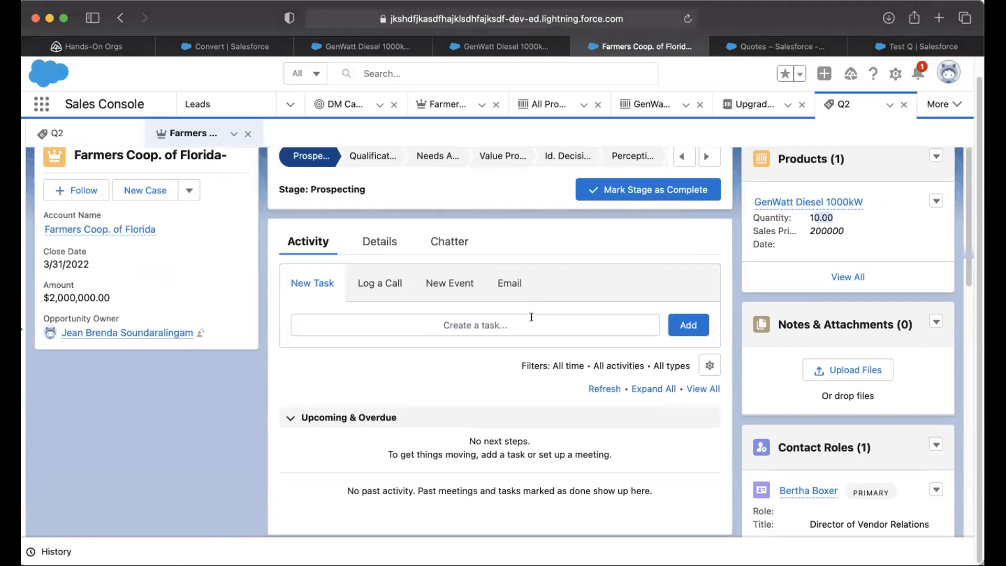
# Step: Review the Farmers Coop. of Florida- opportunity's detail fields and its related lists, including contact roles and stage history
pyautogui.click(399, 245)
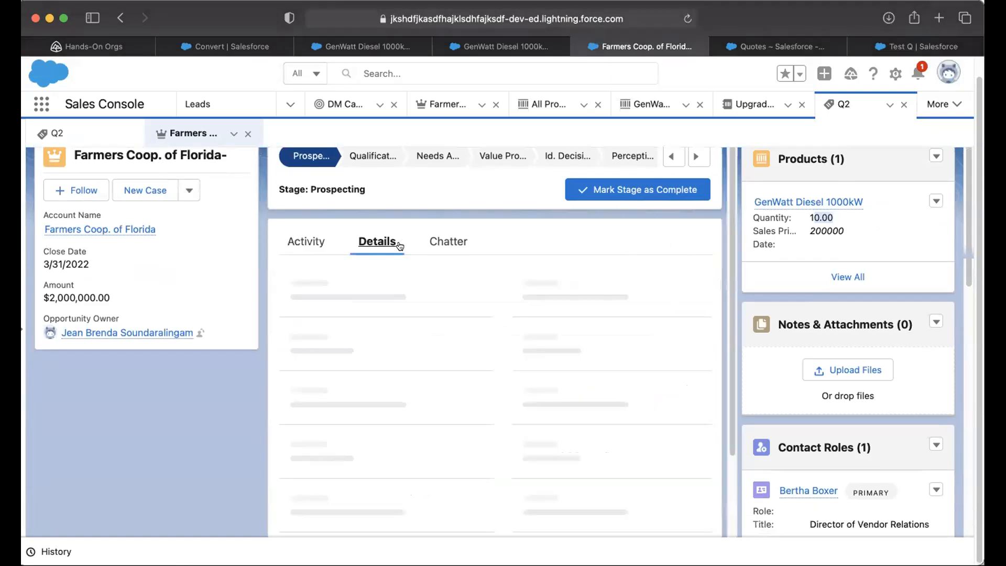
pyautogui.scroll(-5, 609, 338)
pyautogui.scroll(5, 608, 336)
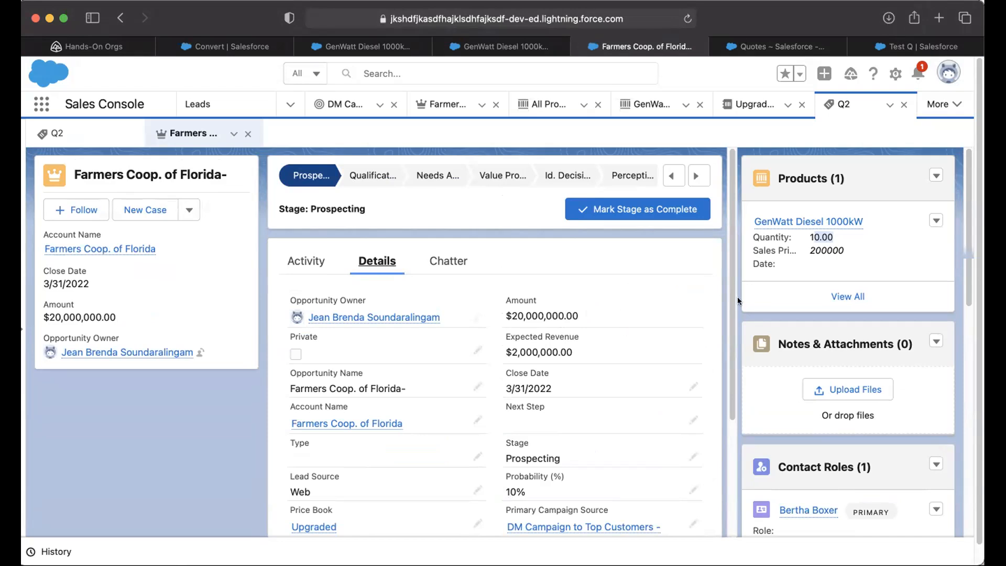
pyautogui.scroll(-1, 609, 337)
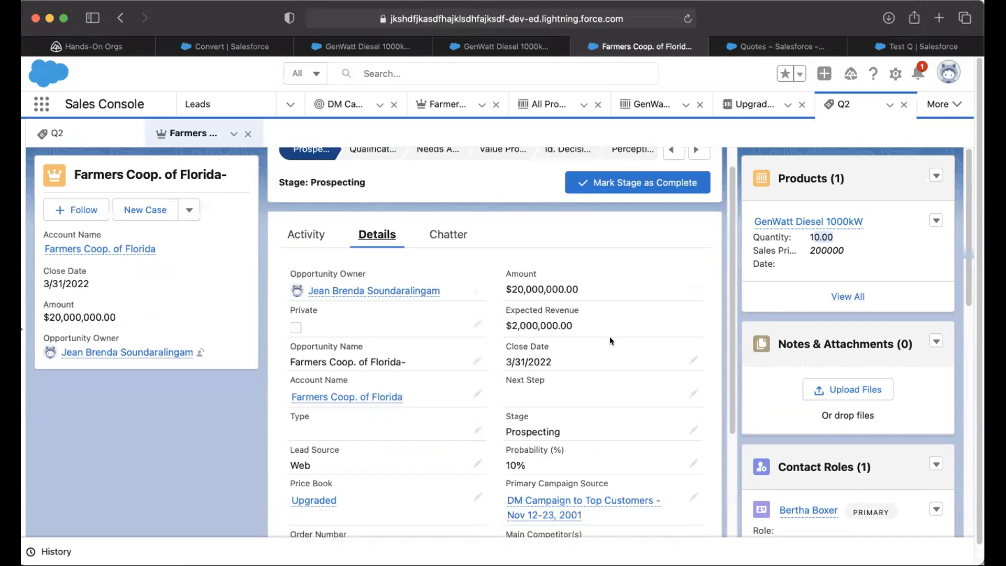
pyautogui.scroll(-5, 738, 331)
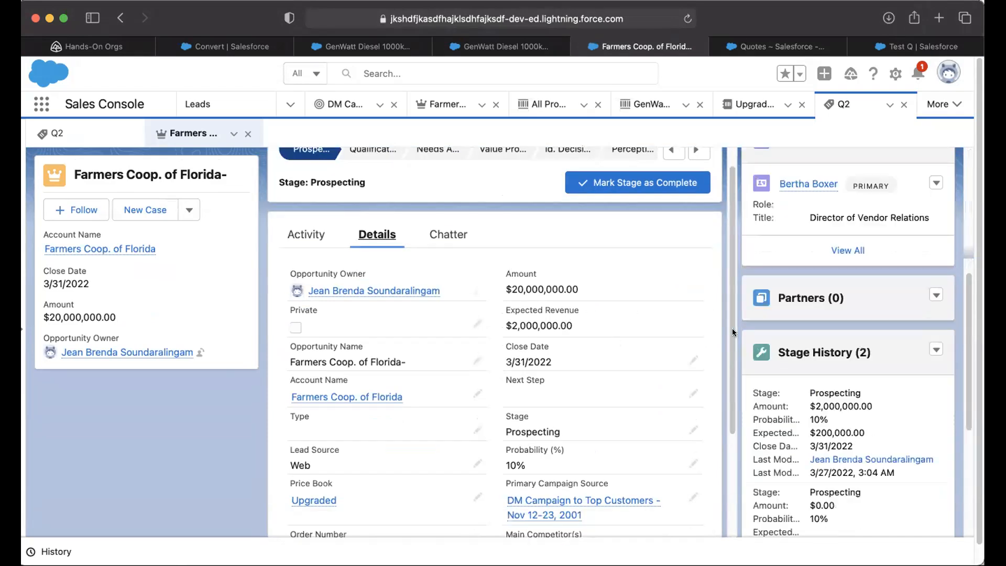
pyautogui.scroll(5, 737, 328)
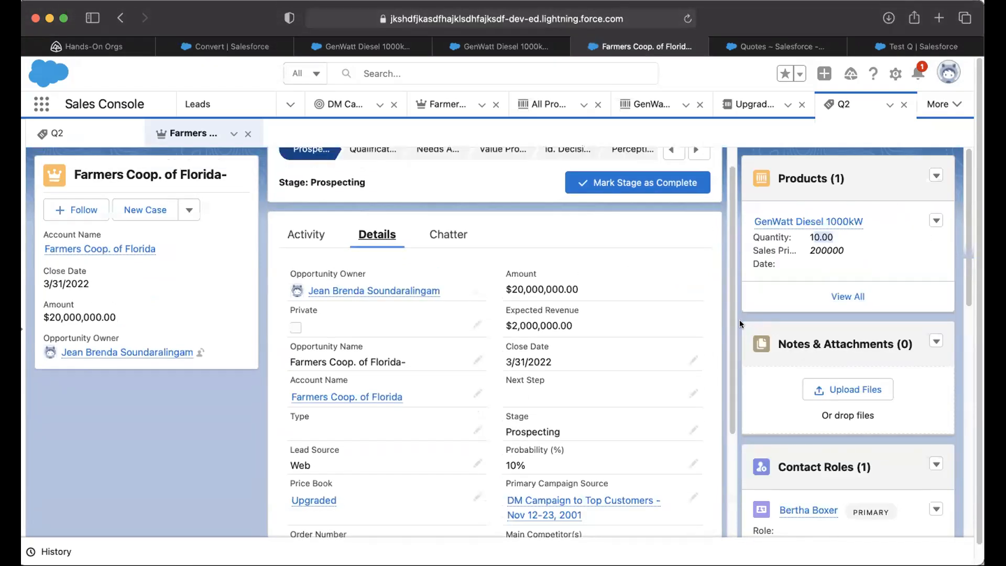
# Step: View the opportunity's Chatter feed and check the tracked changes to the Amount field
pyautogui.click(449, 236)
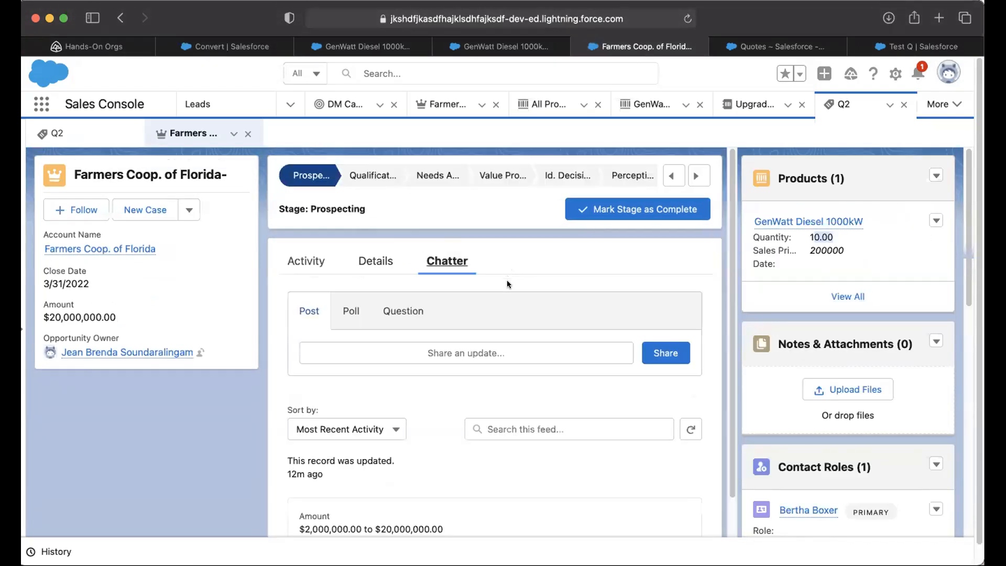
pyautogui.scroll(-3, 499, 317)
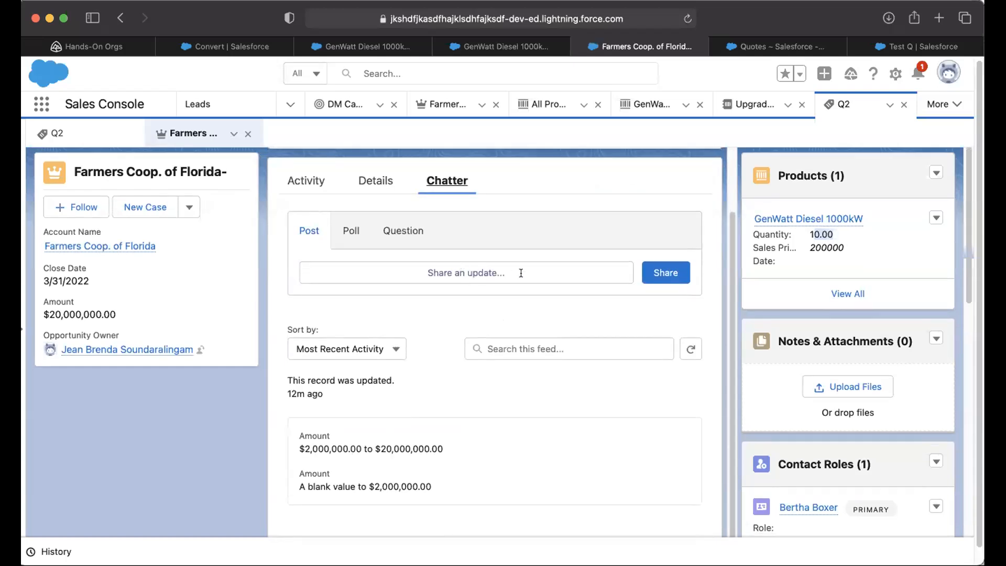
pyautogui.moveTo(476, 182); pyautogui.dragTo(424, 179)
pyautogui.scroll(1, 347, 186)
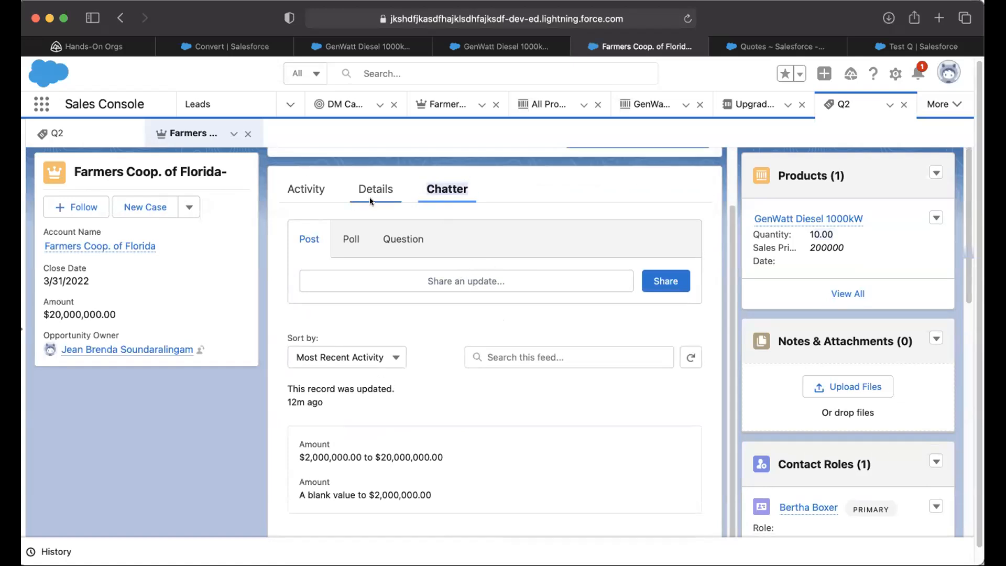
# Step: Try mentioning a colleague in a new Chatter post on the opportunity, and clear the draft without sharing it
pyautogui.click(452, 281)
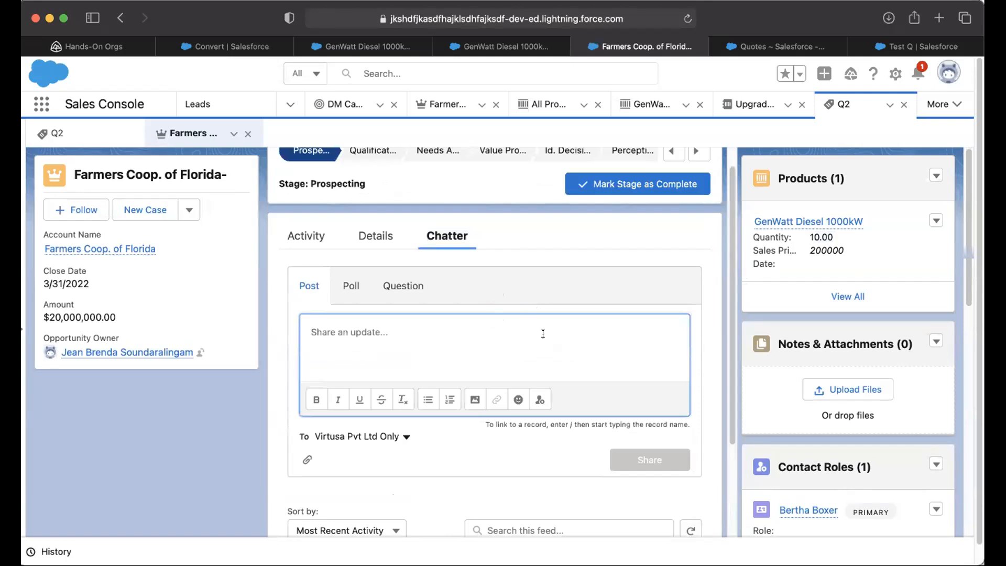
pyautogui.write('@j')
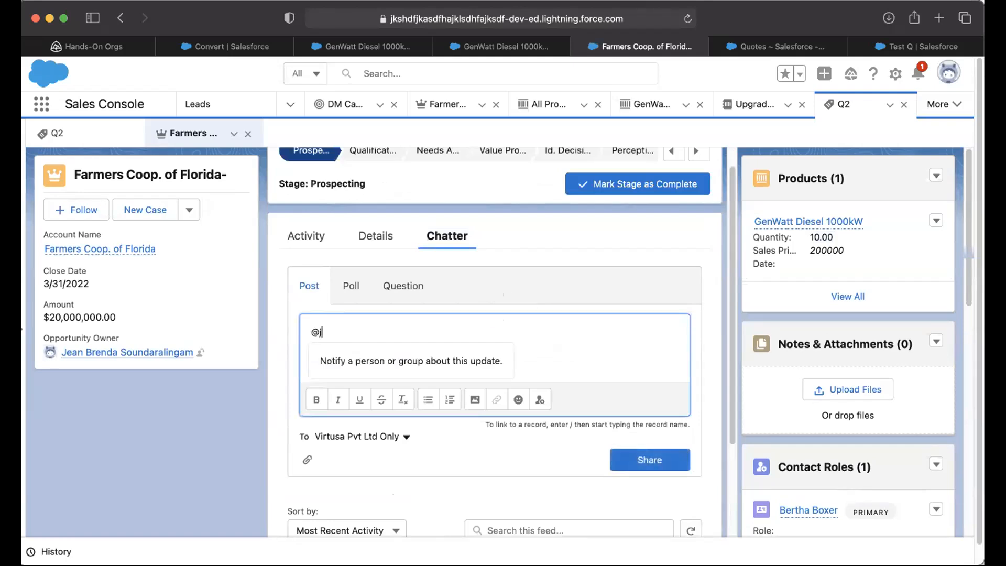
pyautogui.press('BackSpace')
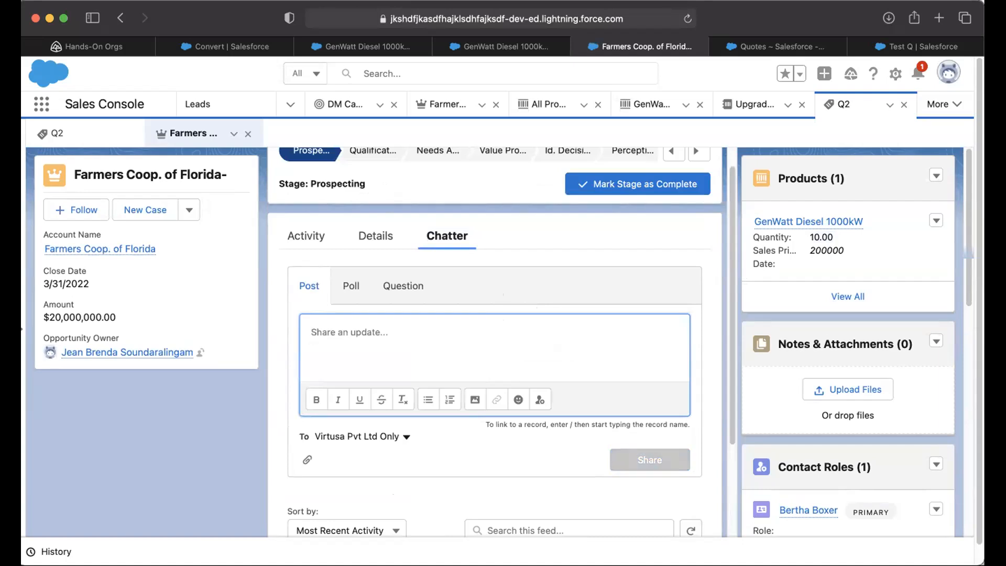
pyautogui.write('@j')
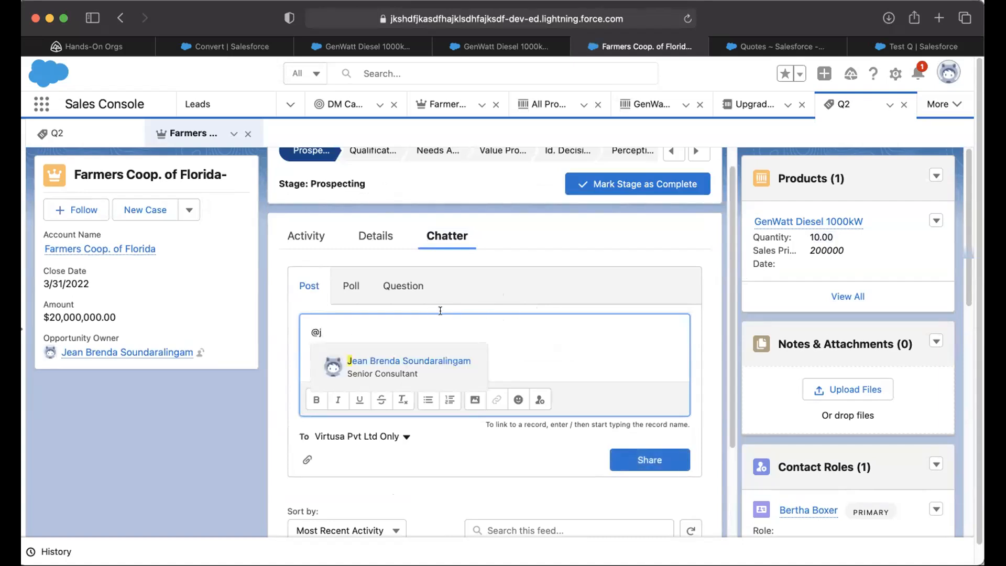
pyautogui.press('BackSpace')
pyautogui.press('BackSpace')
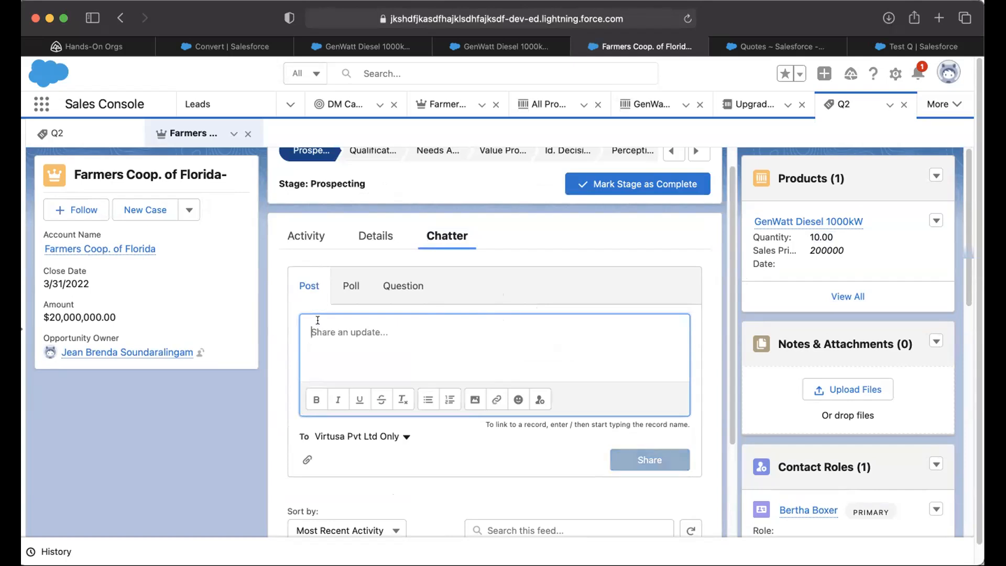
pyautogui.click(684, 244)
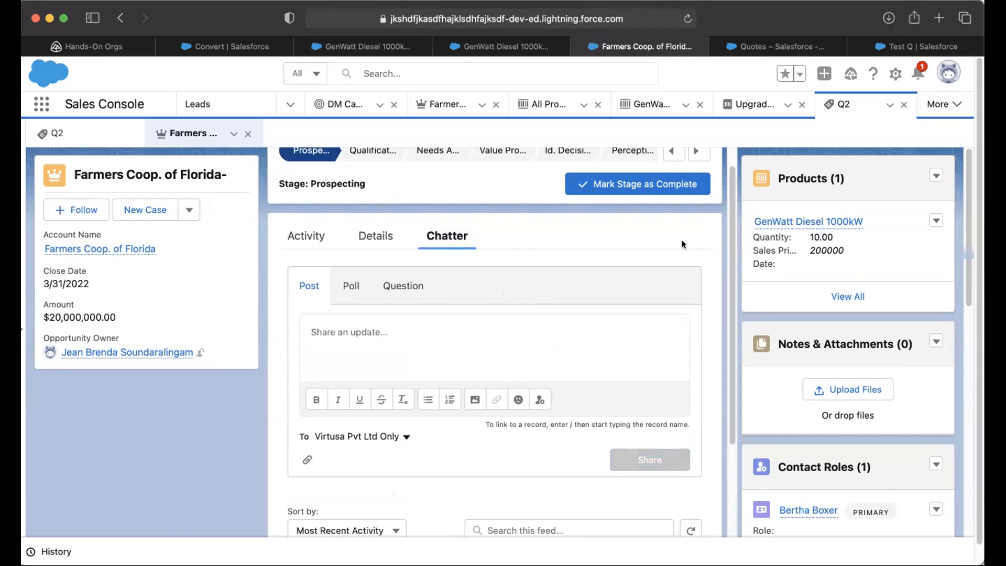
# Step: Look at the Chatter Poll and Question forms and return to the opportunity's activity timeline
pyautogui.click(343, 284)
pyautogui.click(395, 286)
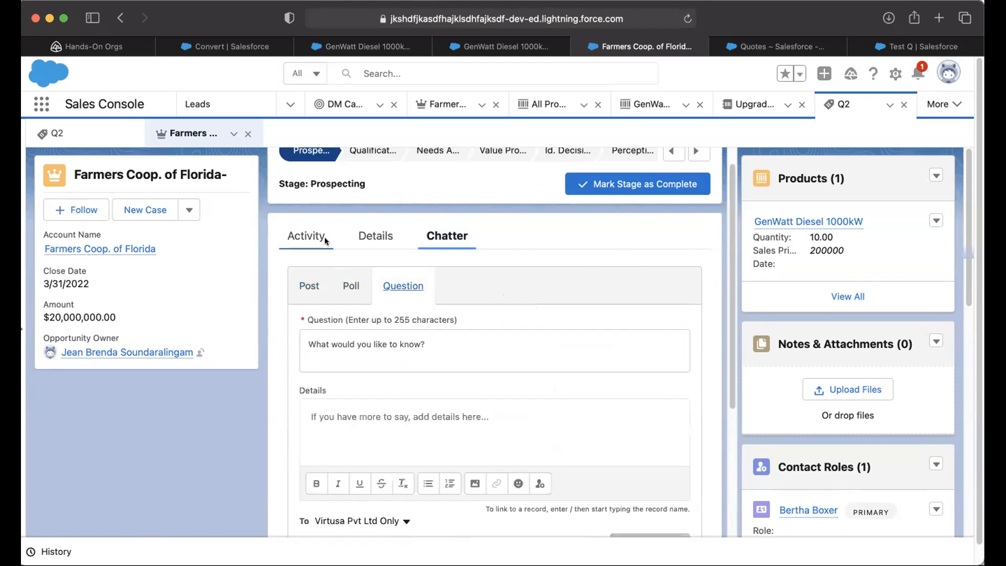
pyautogui.click(325, 237)
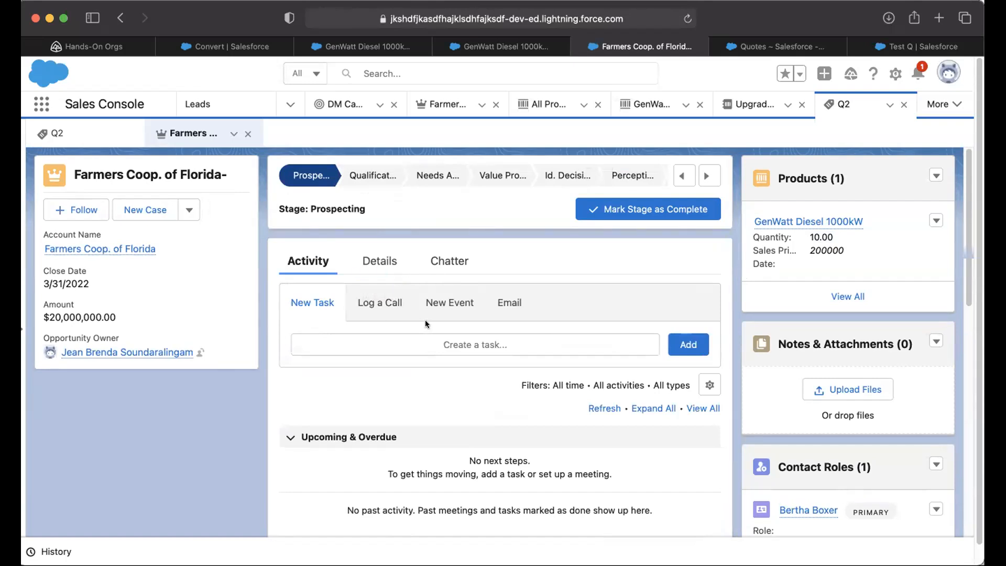
pyautogui.scroll(-1, 448, 353)
pyautogui.scroll(1, 447, 352)
pyautogui.scroll(-1, 443, 352)
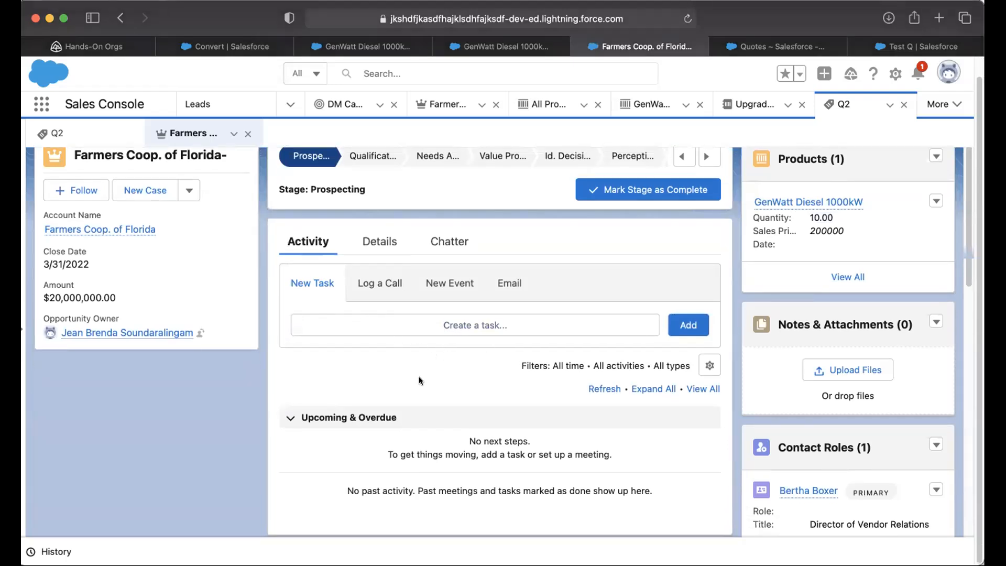
pyautogui.scroll(1, 419, 376)
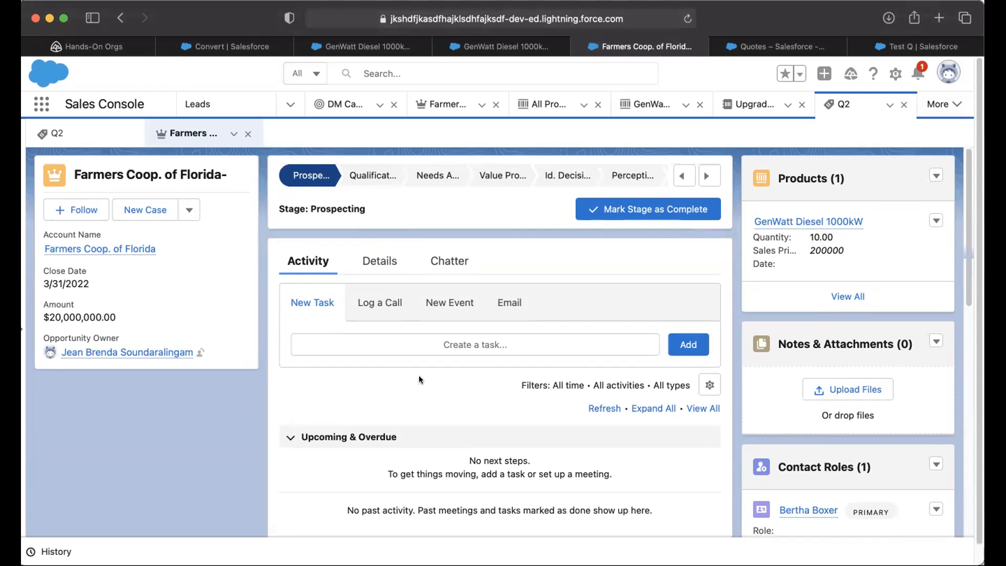
pyautogui.scroll(-1, 419, 376)
pyautogui.scroll(1, 419, 376)
pyautogui.click(282, 107)
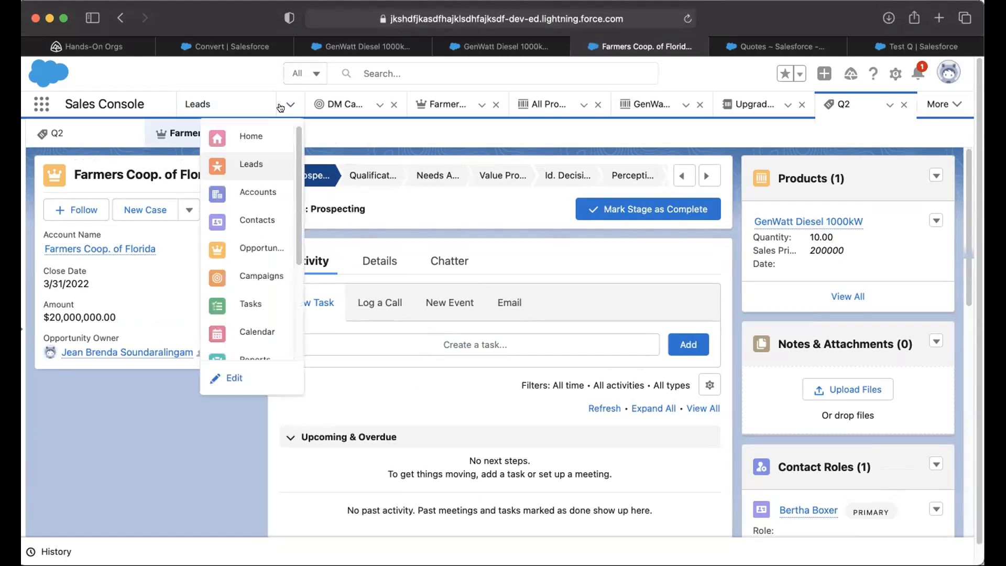
pyautogui.click(739, 105)
pyautogui.click(646, 106)
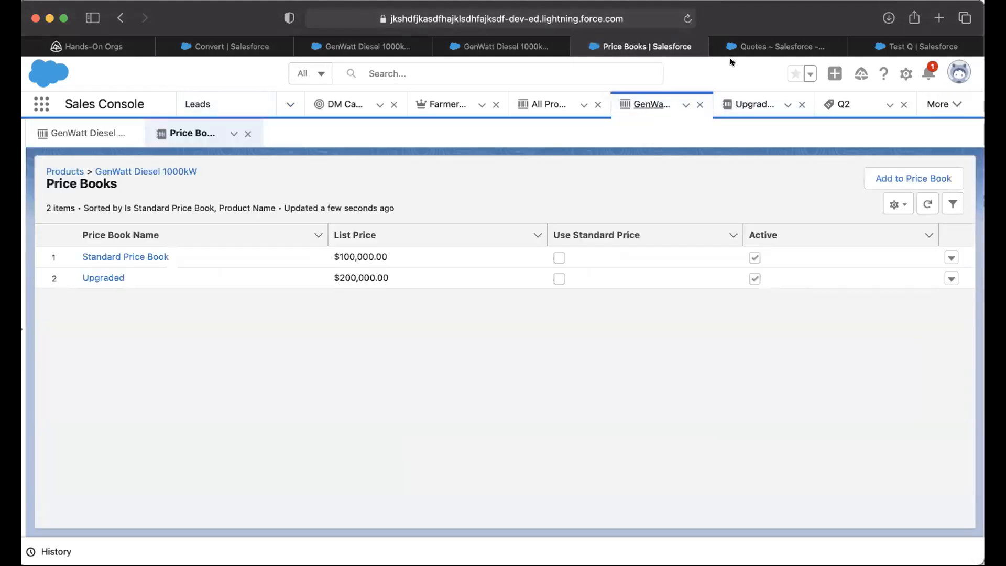
# Step: Search the setup page for "lea" and review the Lead Settings, including the lead conversion and merge options
pyautogui.click(733, 47)
pyautogui.click(95, 242)
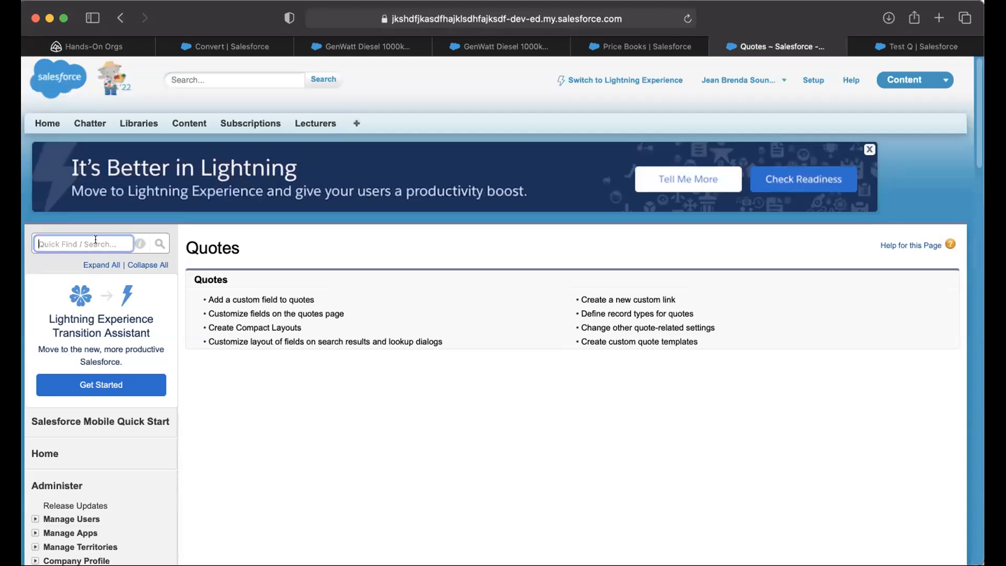
pyautogui.write('lea')
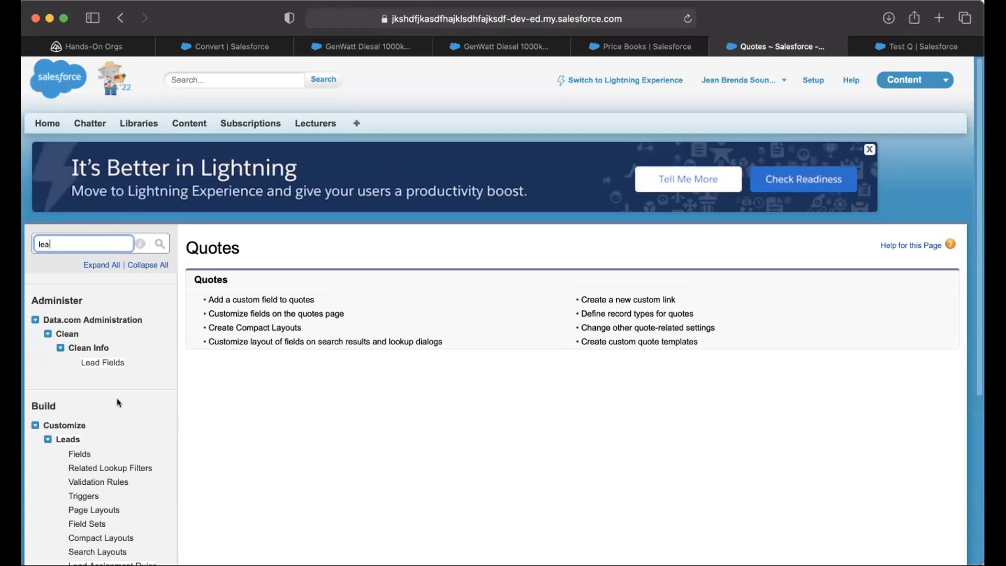
pyautogui.scroll(-5, 140, 402)
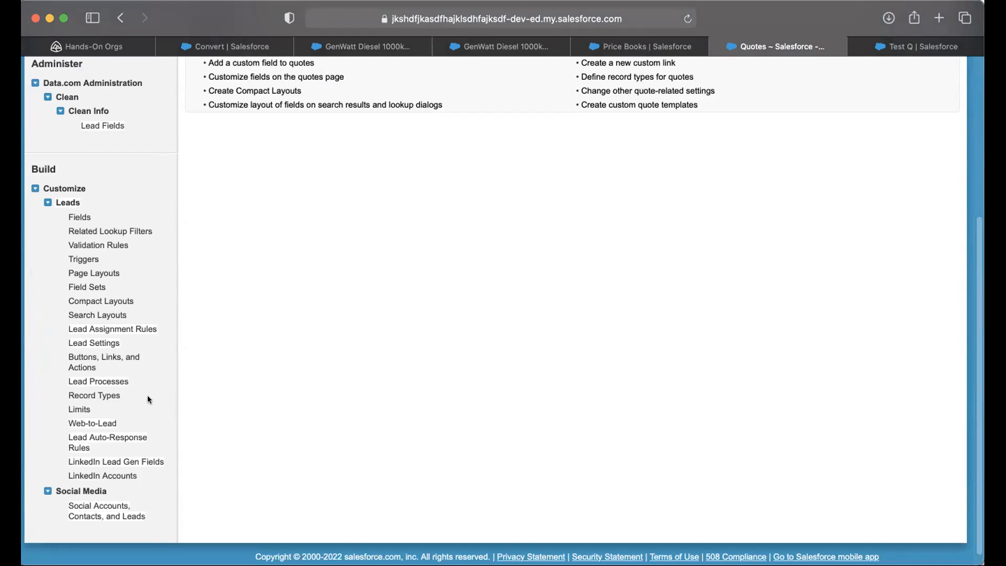
pyautogui.click(101, 345)
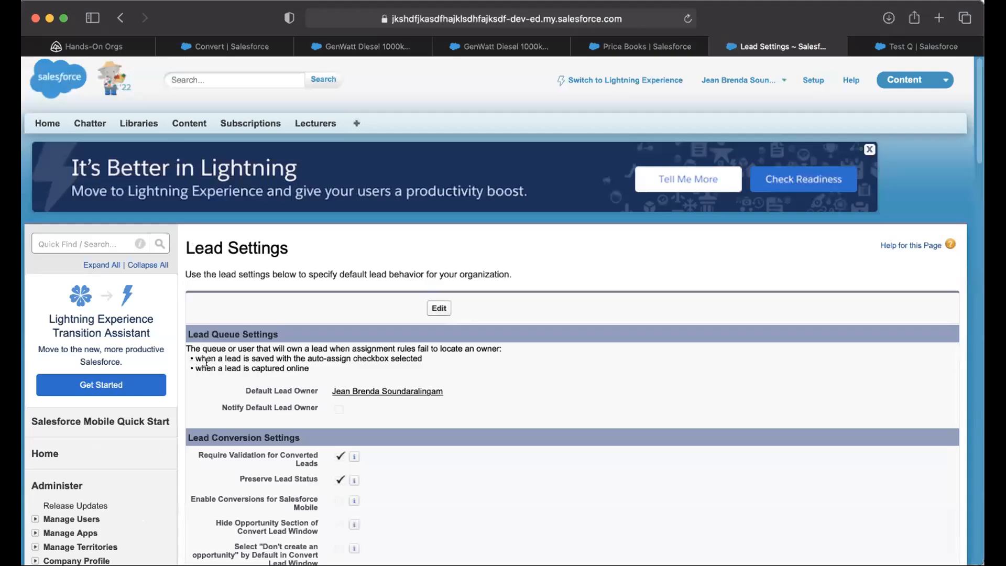
pyautogui.scroll(-5, 408, 403)
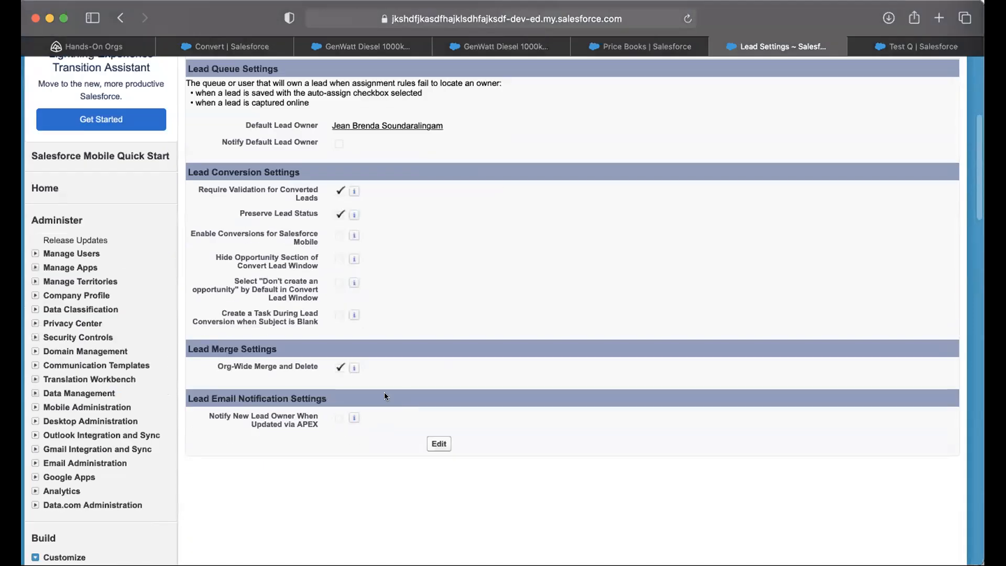
# Step: View the Lead Processes setup and the new lead process form's Existing Lead Process choices, and leave the form without saving
pyautogui.scroll(-10, 385, 392)
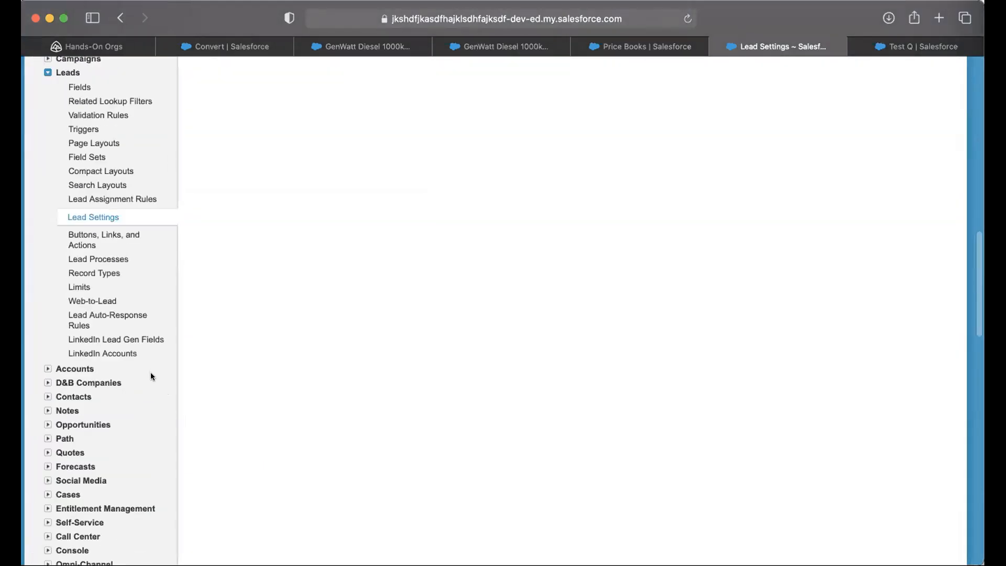
pyautogui.click(109, 259)
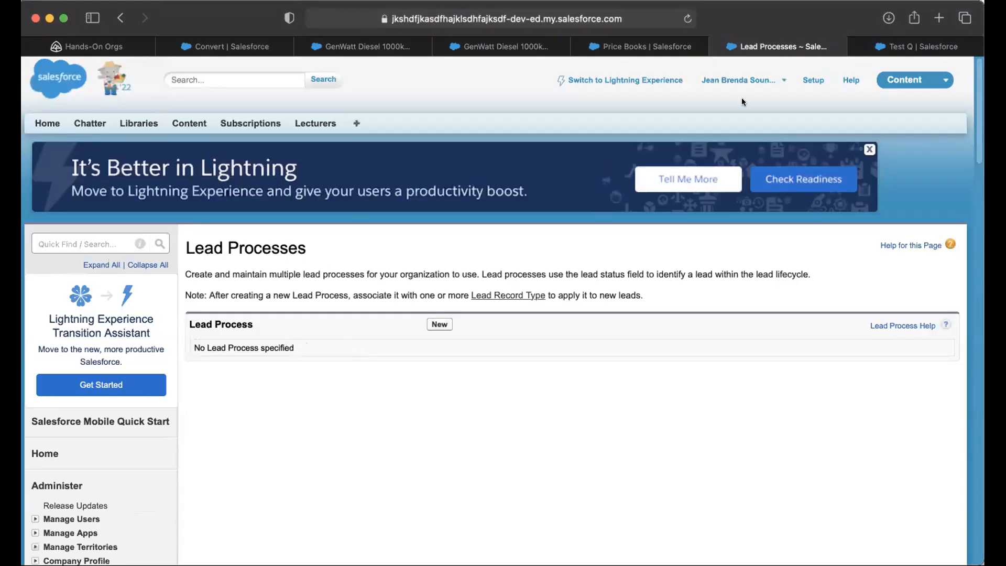
pyautogui.click(655, 48)
pyautogui.click(753, 49)
pyautogui.click(443, 324)
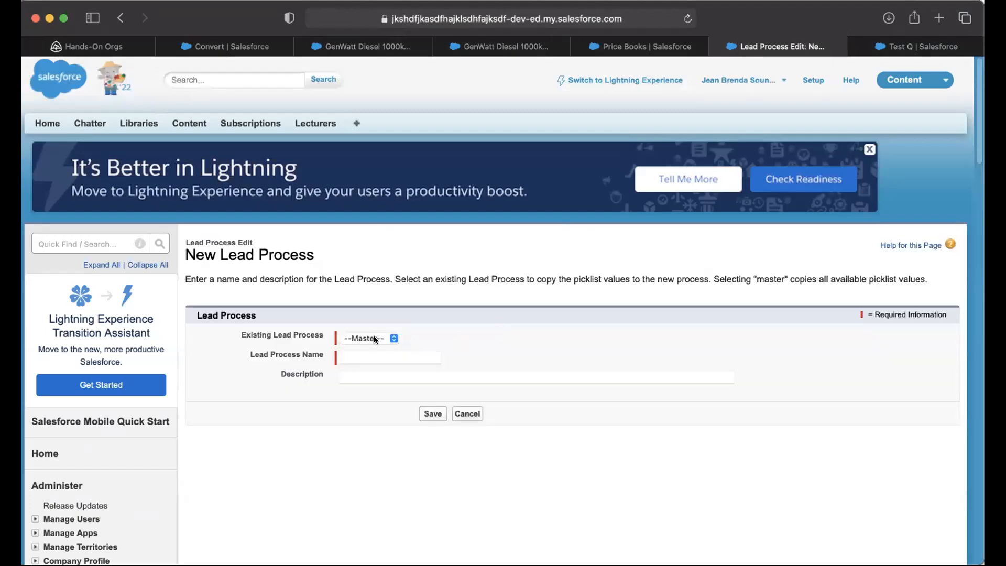
pyautogui.click(374, 338)
pyautogui.click(376, 339)
pyautogui.click(467, 414)
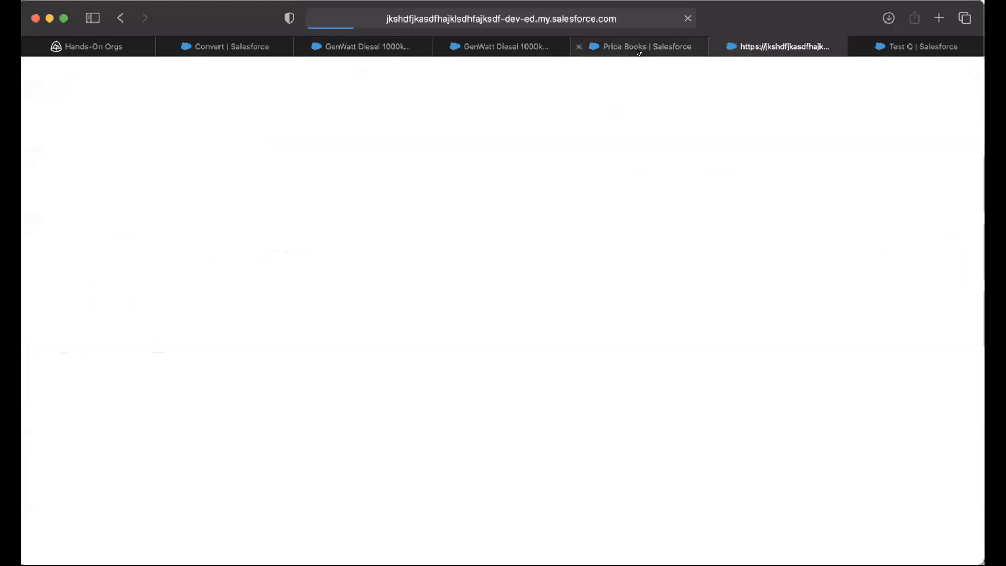
# Step: Go back to the lead conversion summary with the Farmers Coop. of Florida account, contact and opportunity
pyautogui.click(640, 49)
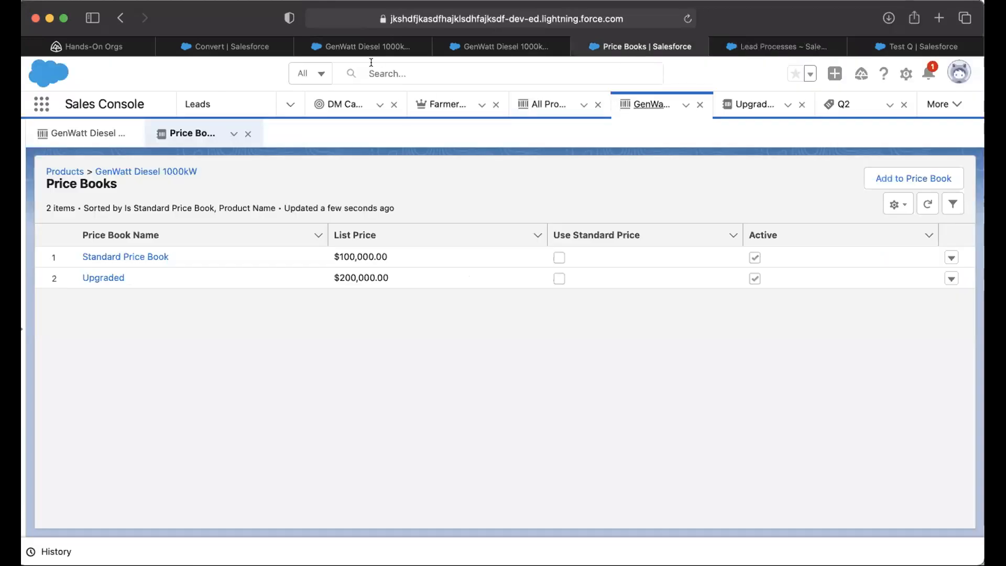
pyautogui.click(352, 49)
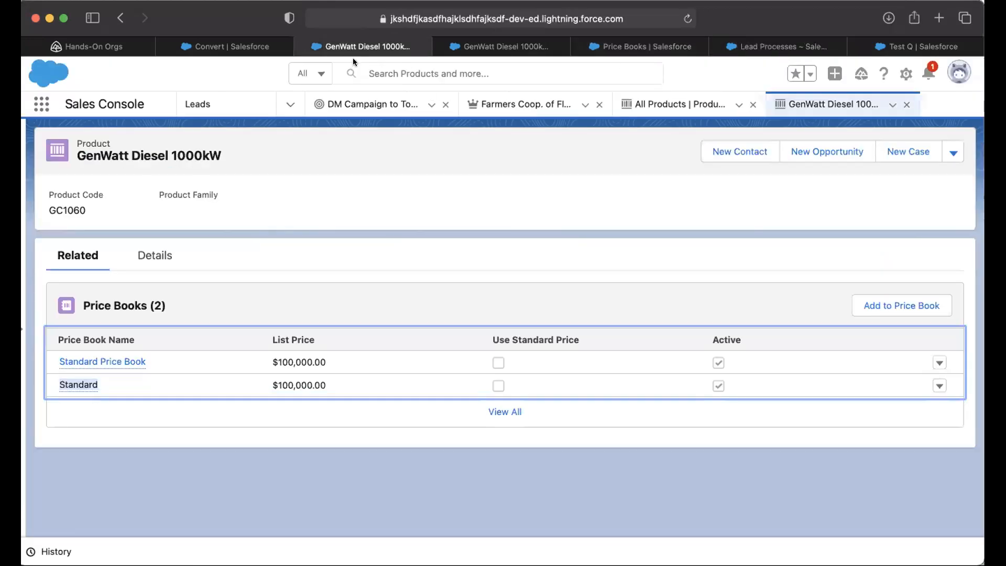
pyautogui.click(226, 47)
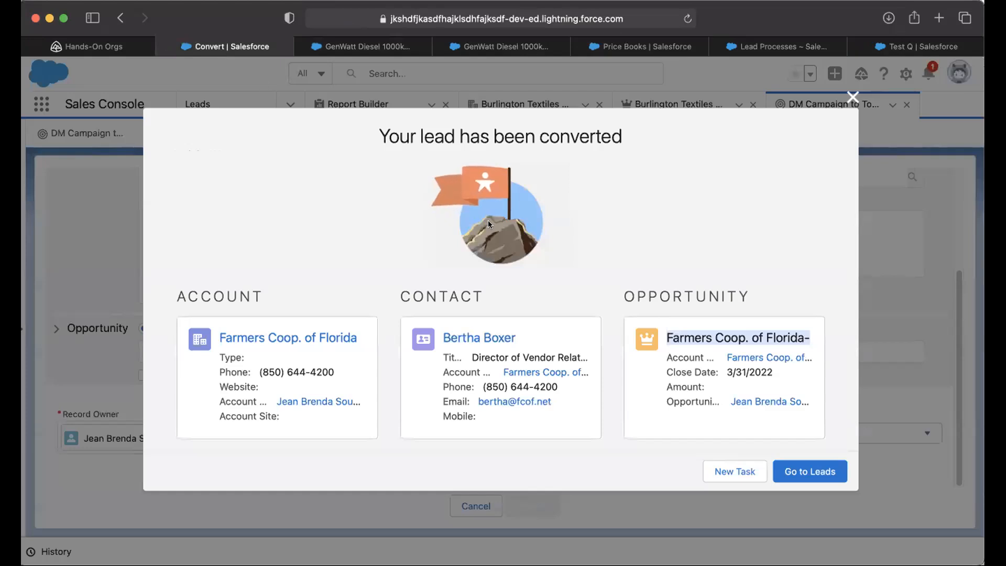